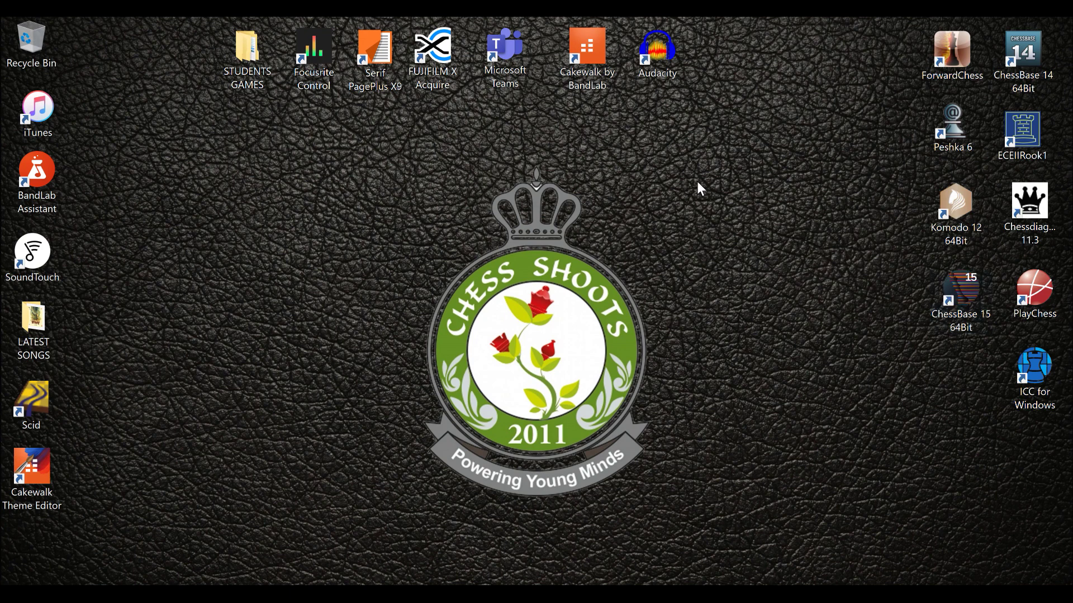
- Create a desktop folder named "my games", then open it briefly to check its contents
right_click(673, 164)
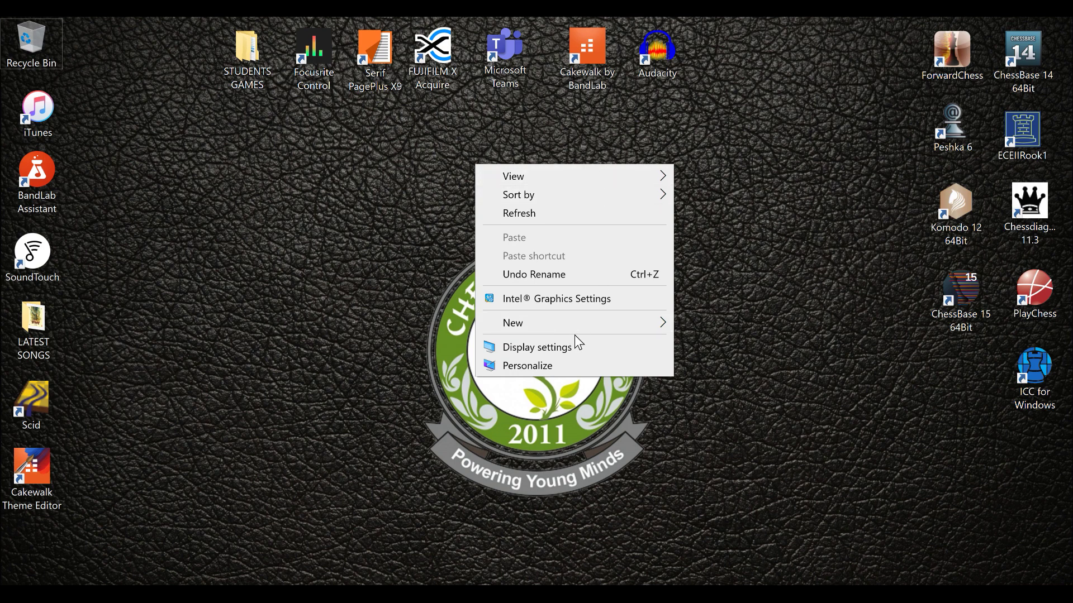
mouse_move(579, 327)
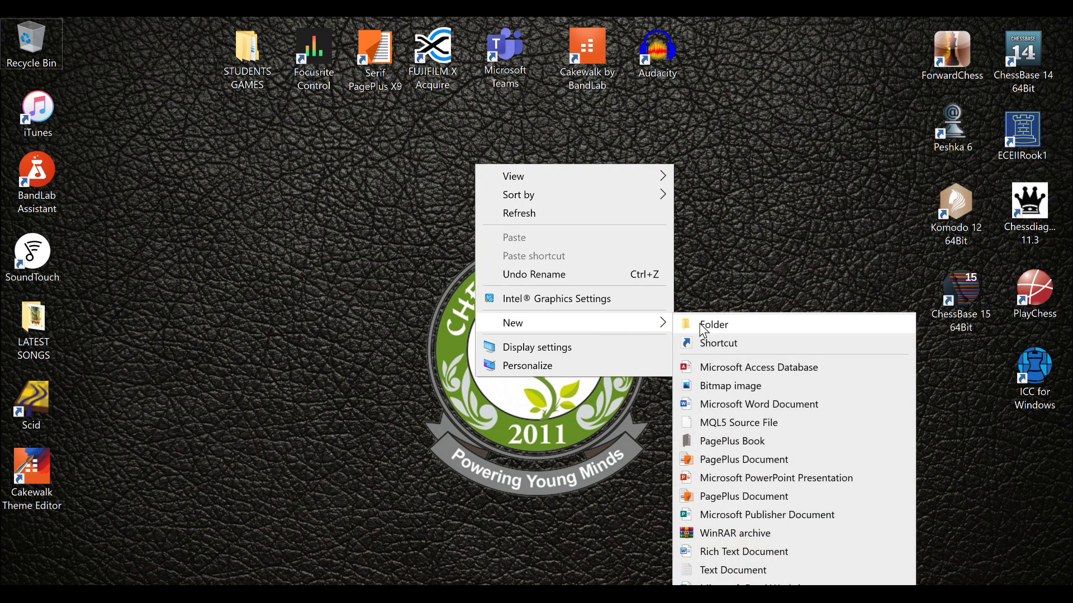
left_click(702, 326)
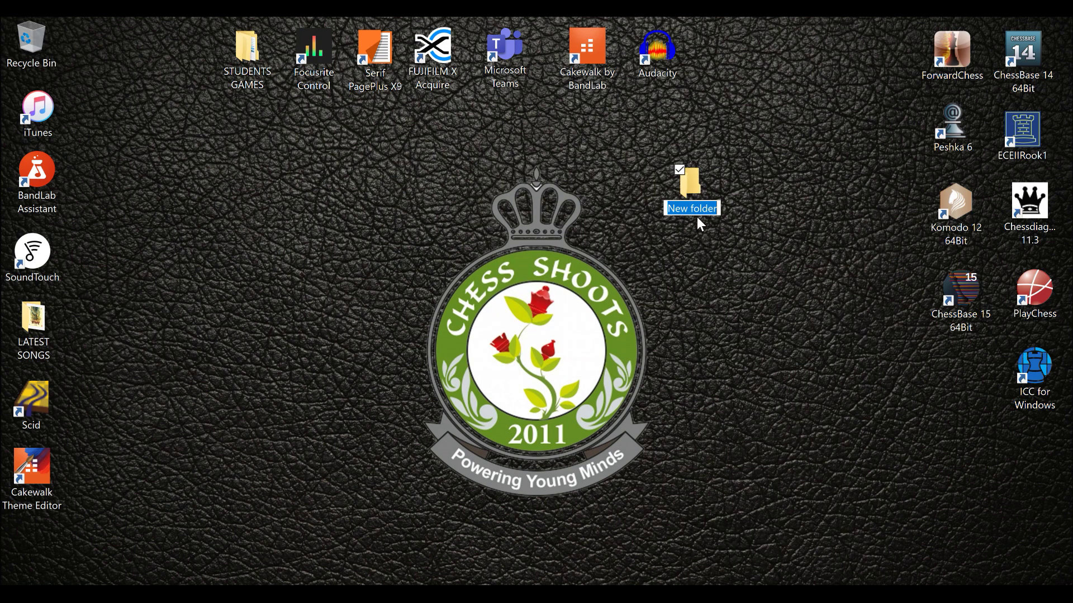
type("mt")
key("BackSpace")
type("y games")
left_click(783, 284)
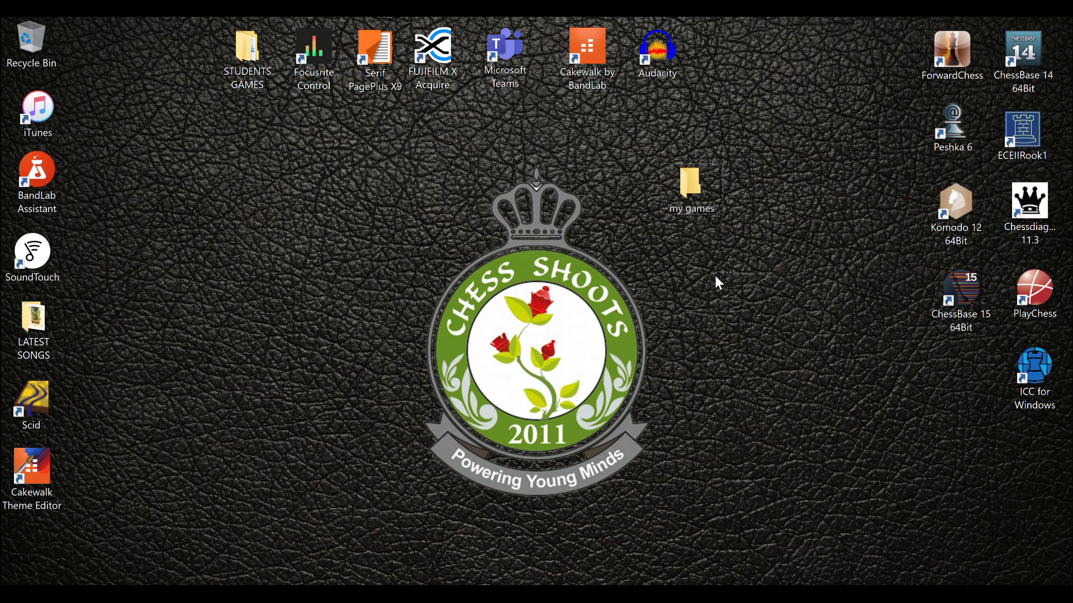
double_click(692, 193)
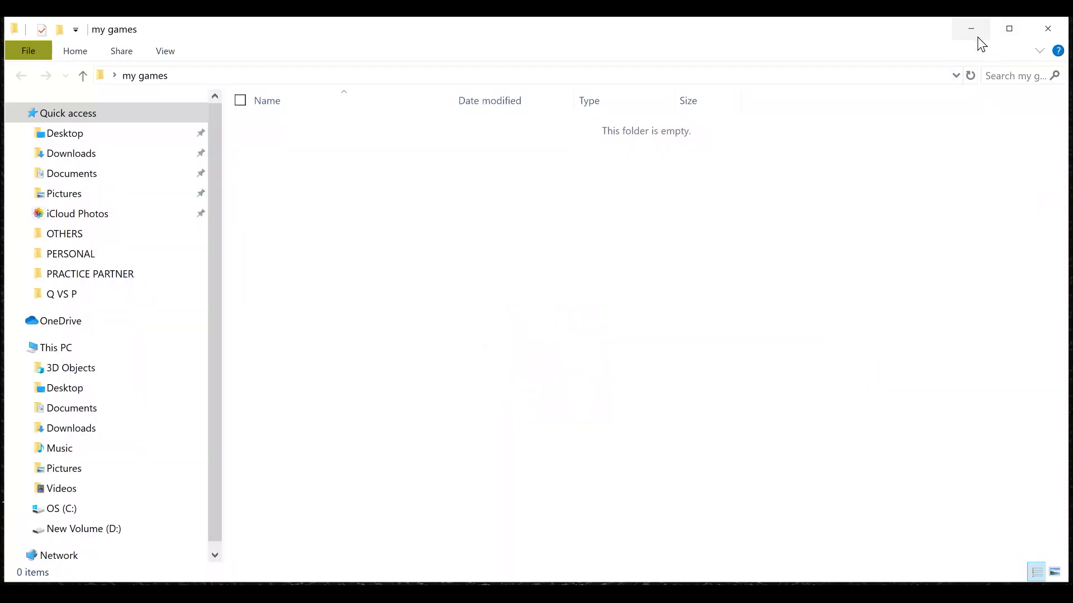
left_click(976, 34)
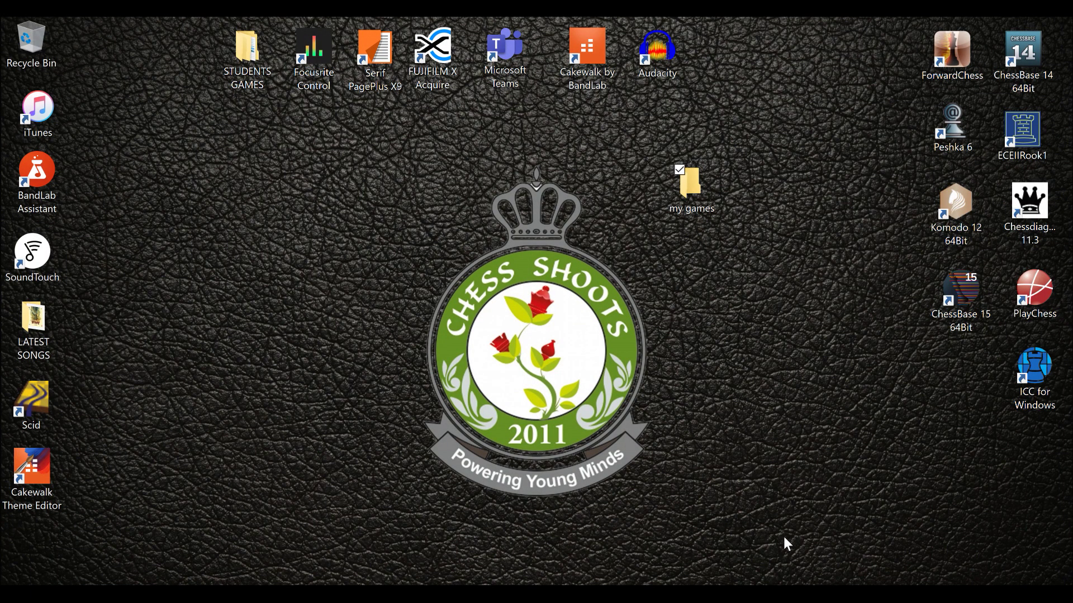
- Switch to ChessBase 15, create a database named "my games May 2020" in the desktop's my games folder, and select it
key("alt+Tab")
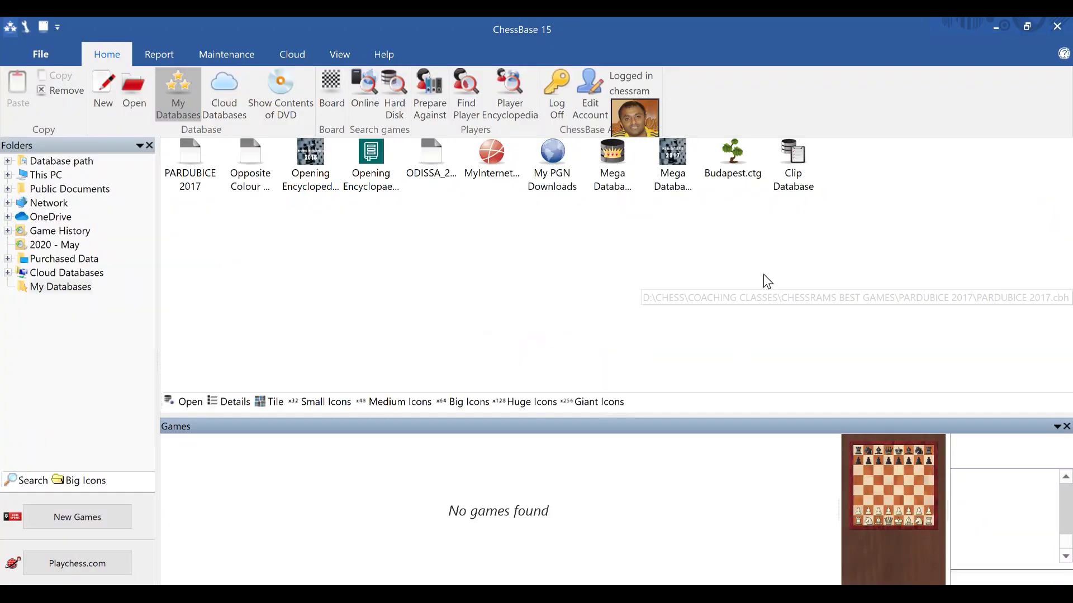
left_click(41, 52)
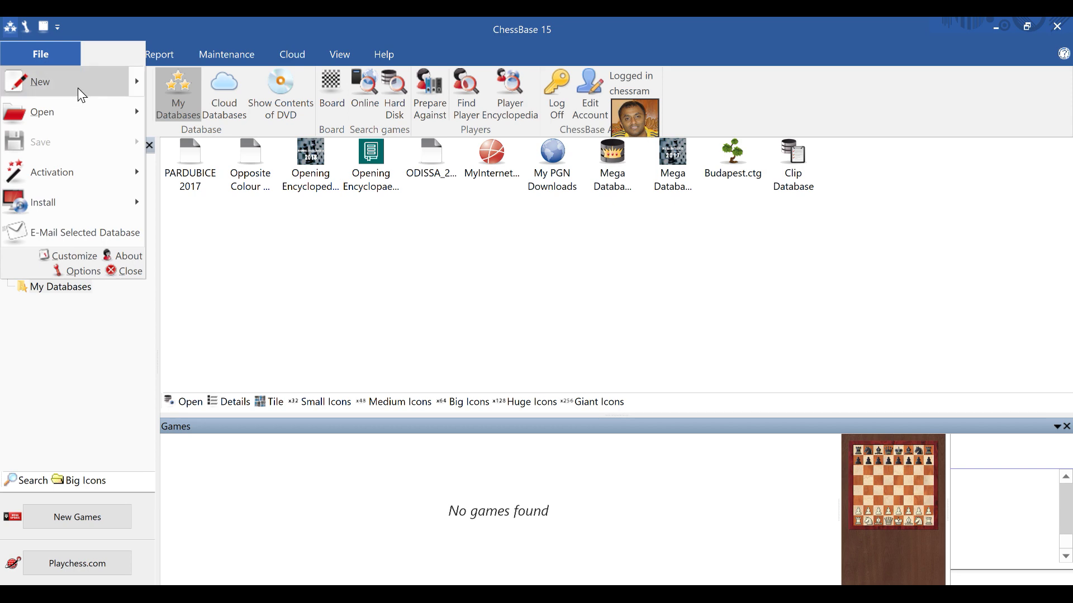
mouse_move(78, 88)
left_click(186, 82)
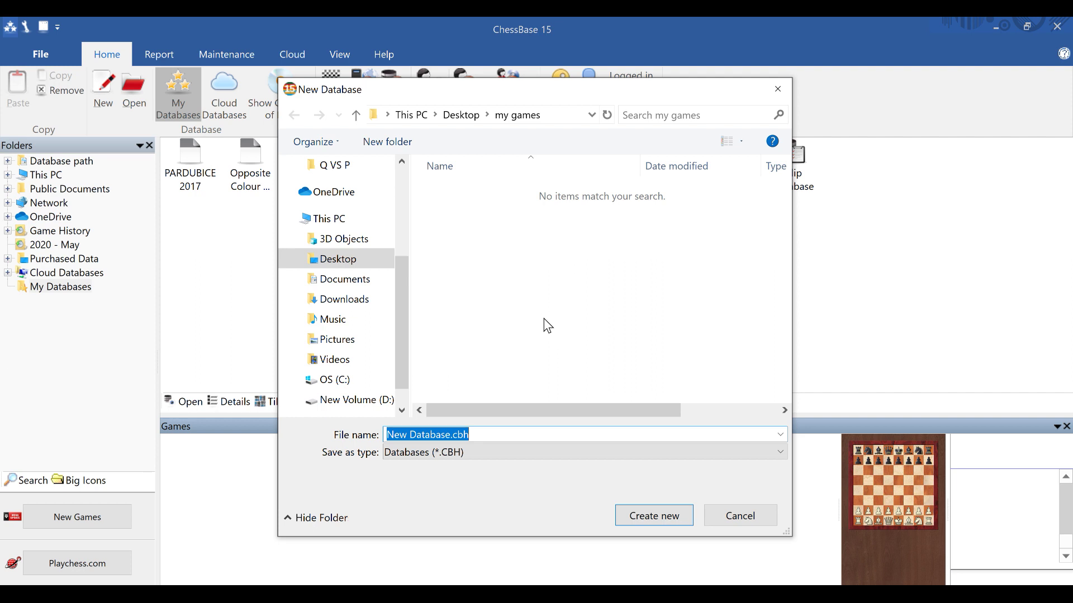
left_click(344, 263)
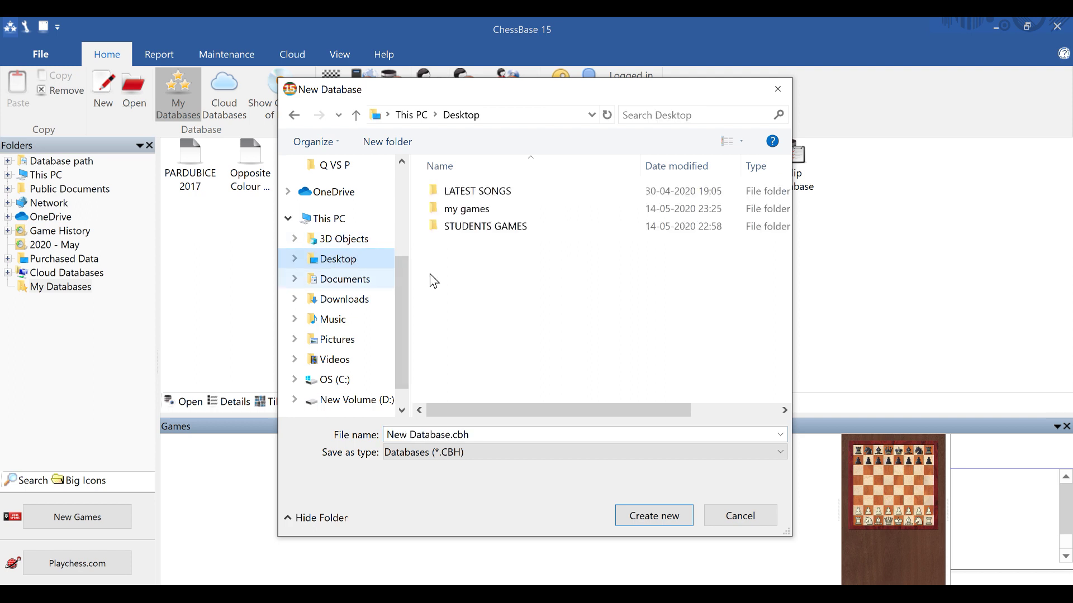
double_click(472, 215)
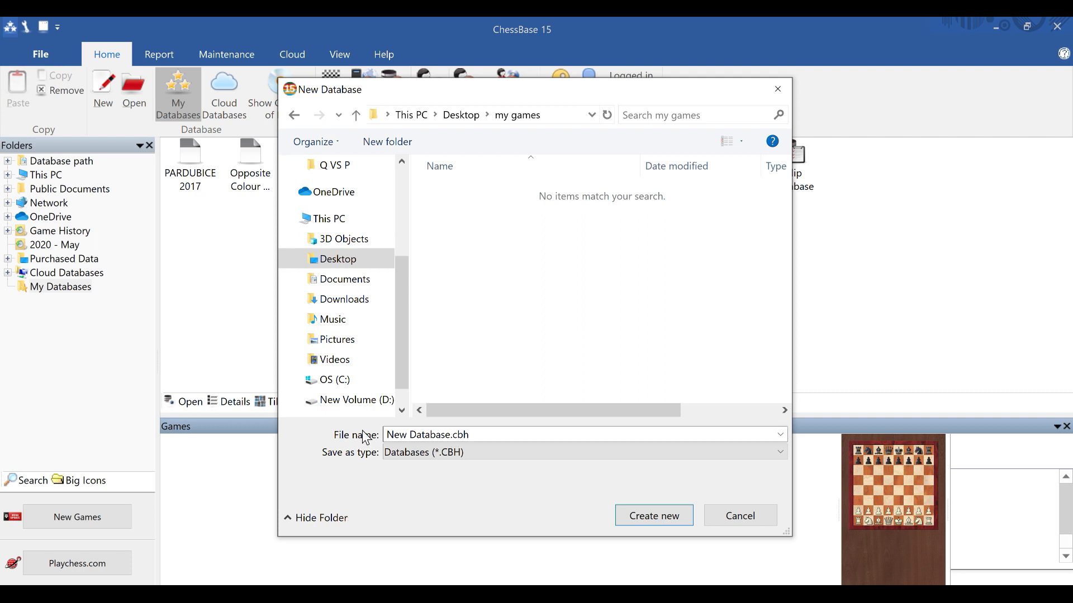
left_click(491, 437)
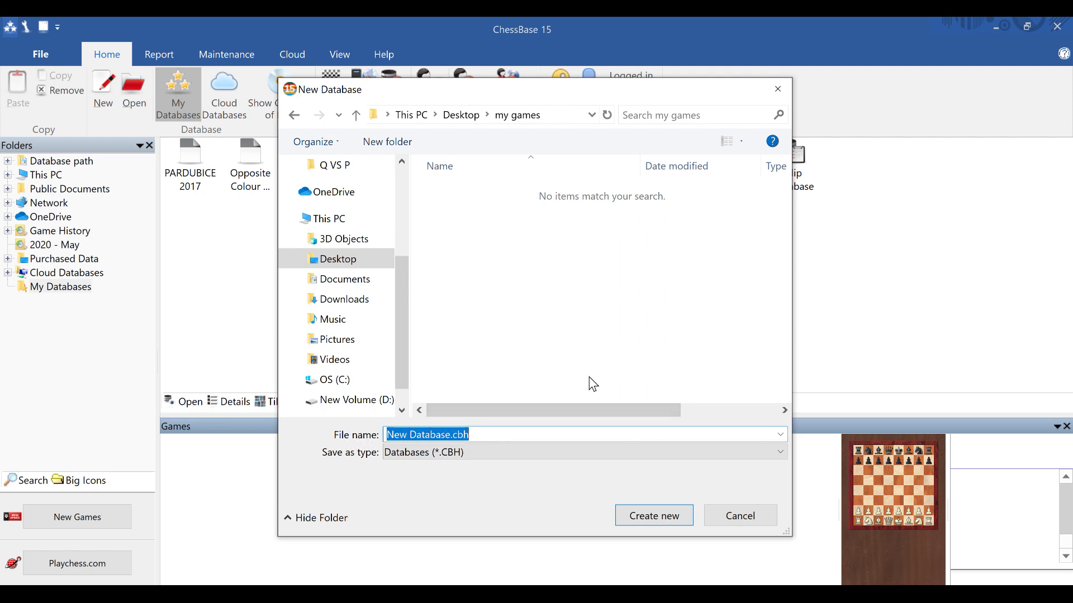
type("t")
type("my games")
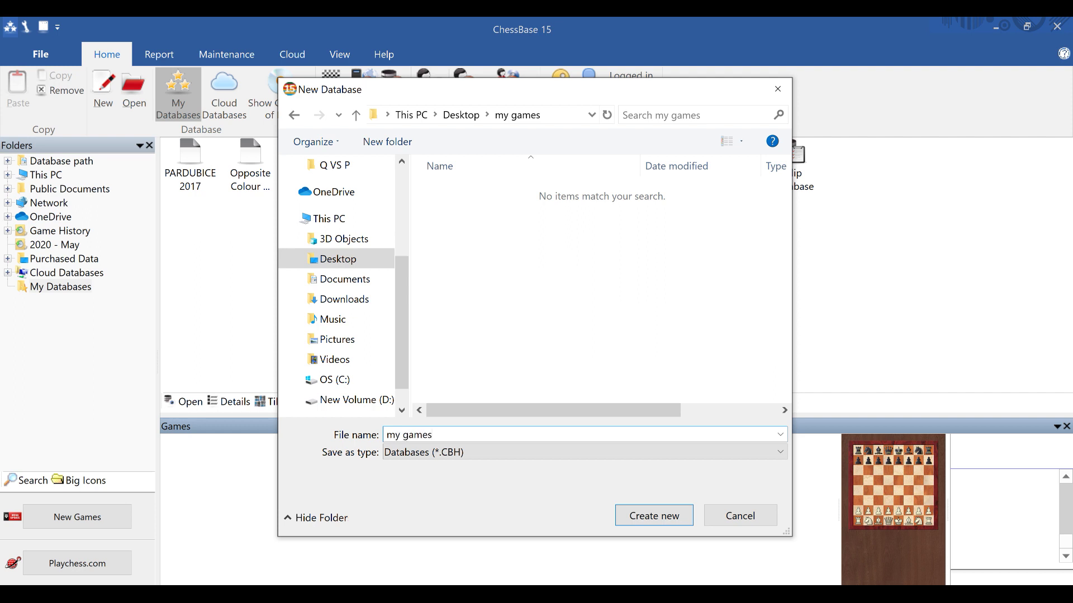
type(" May 2020")
left_click(653, 515)
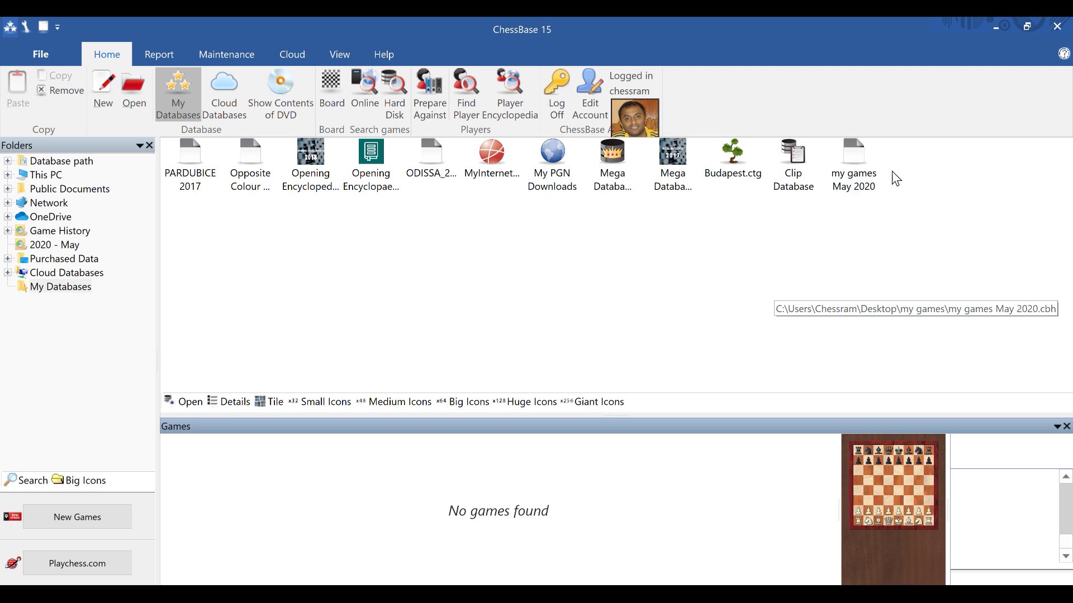
left_click(853, 158)
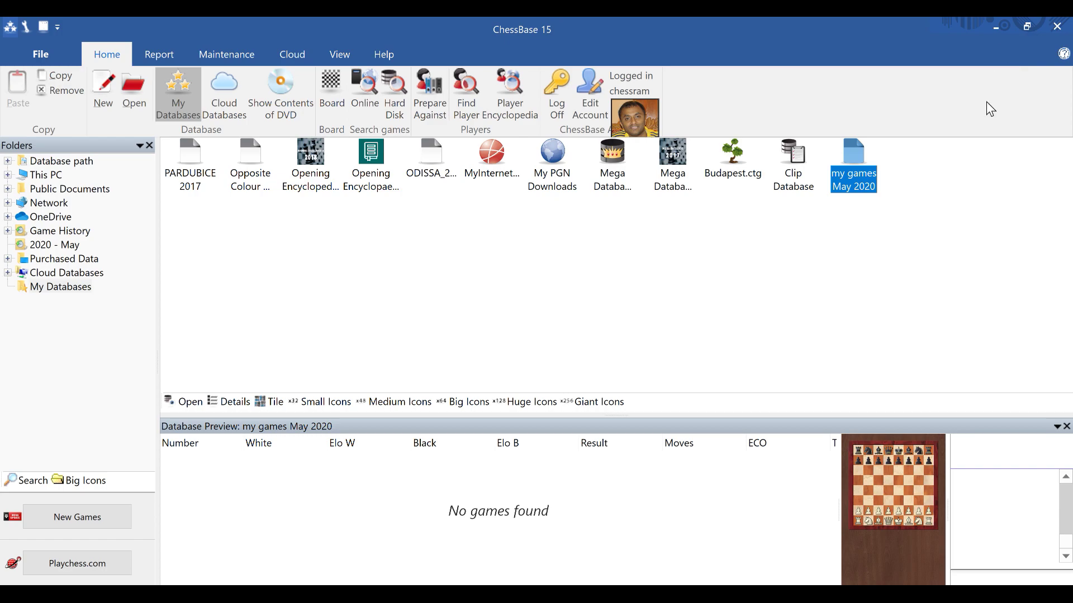
- Examine the new database's files in the desktop's my games folder, particularly the CBH file
left_click(997, 27)
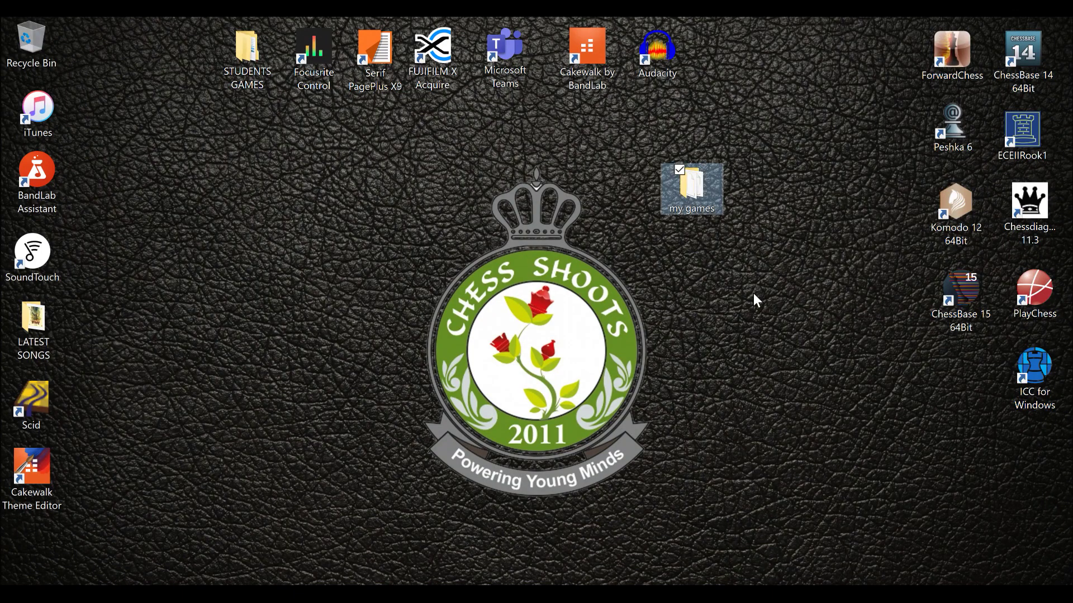
double_click(686, 191)
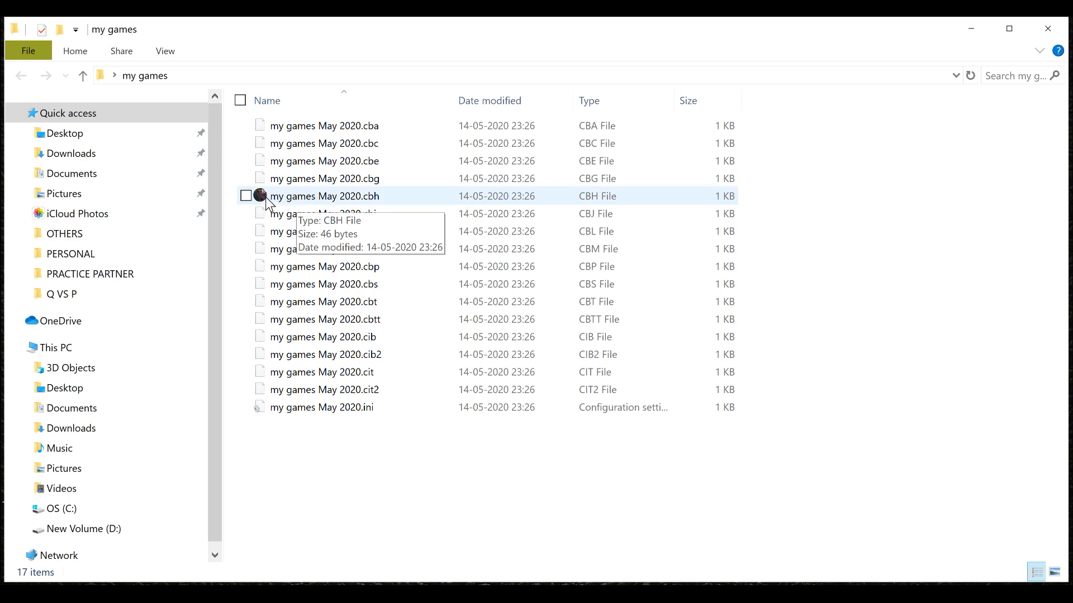
left_click(324, 200)
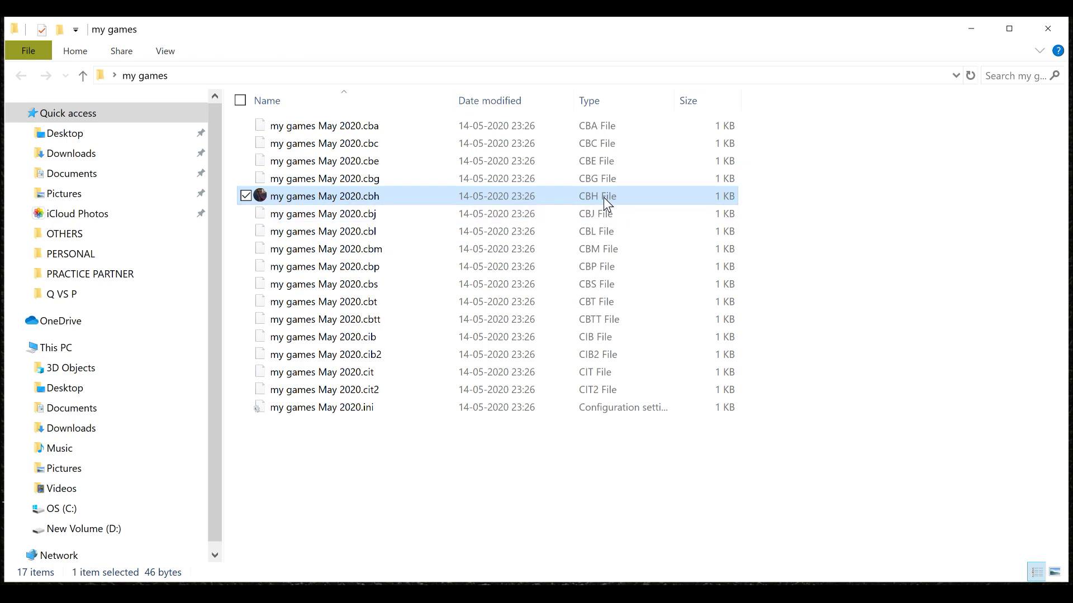
left_click(820, 226)
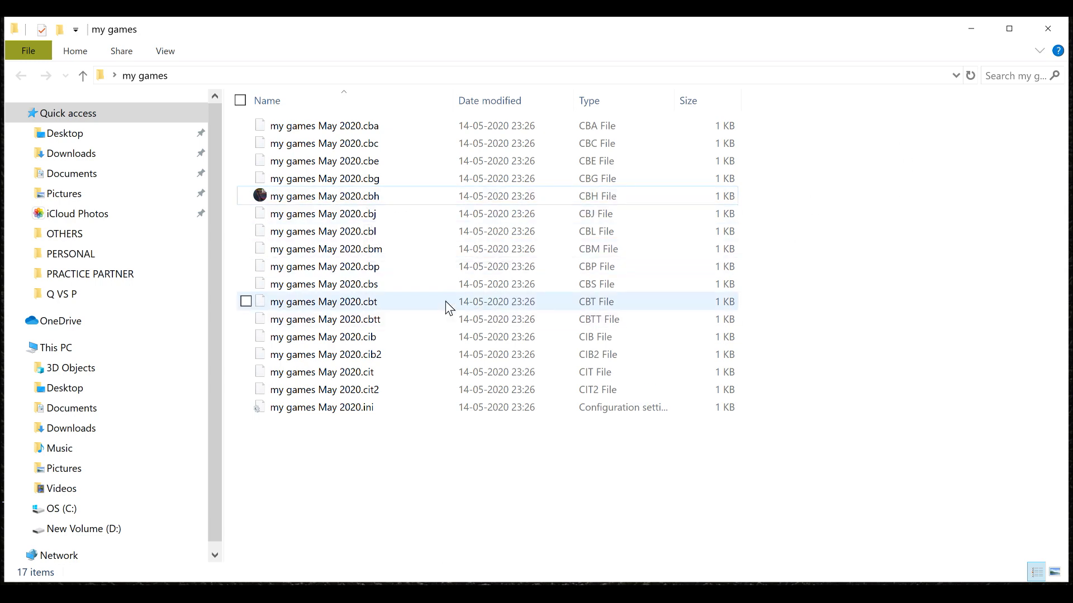
left_click(970, 33)
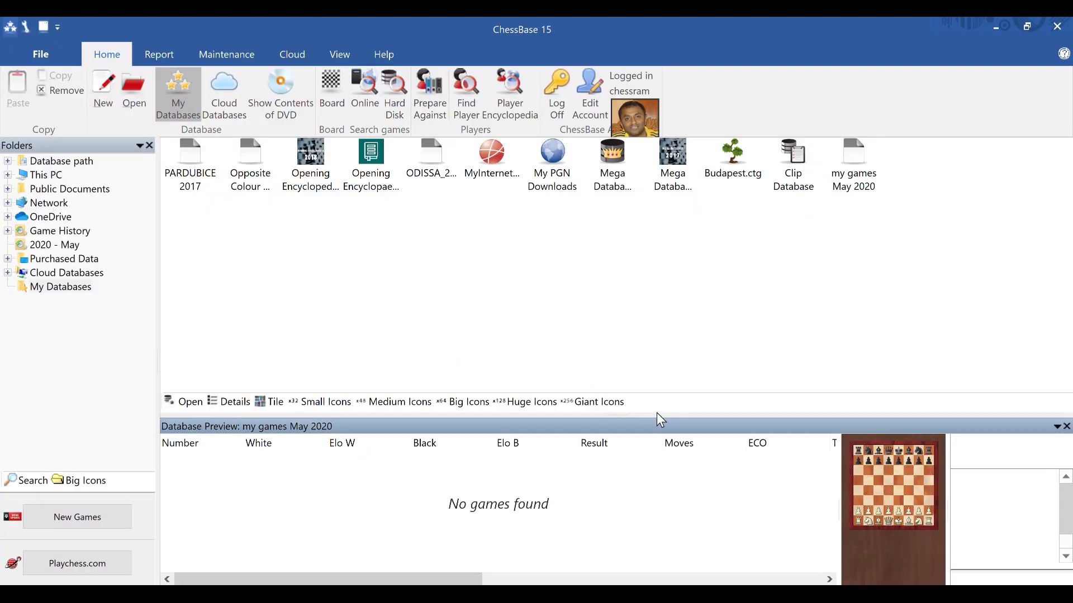
- Open the my games May 2020 database with a new maximized board window and widen its notation pane
double_click(856, 159)
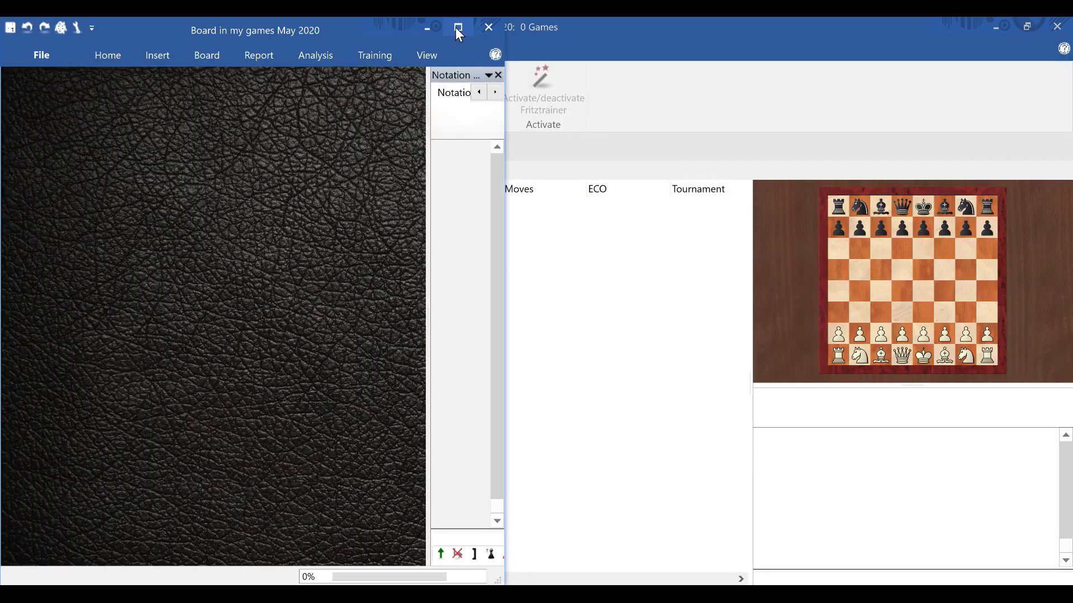
left_click(458, 29)
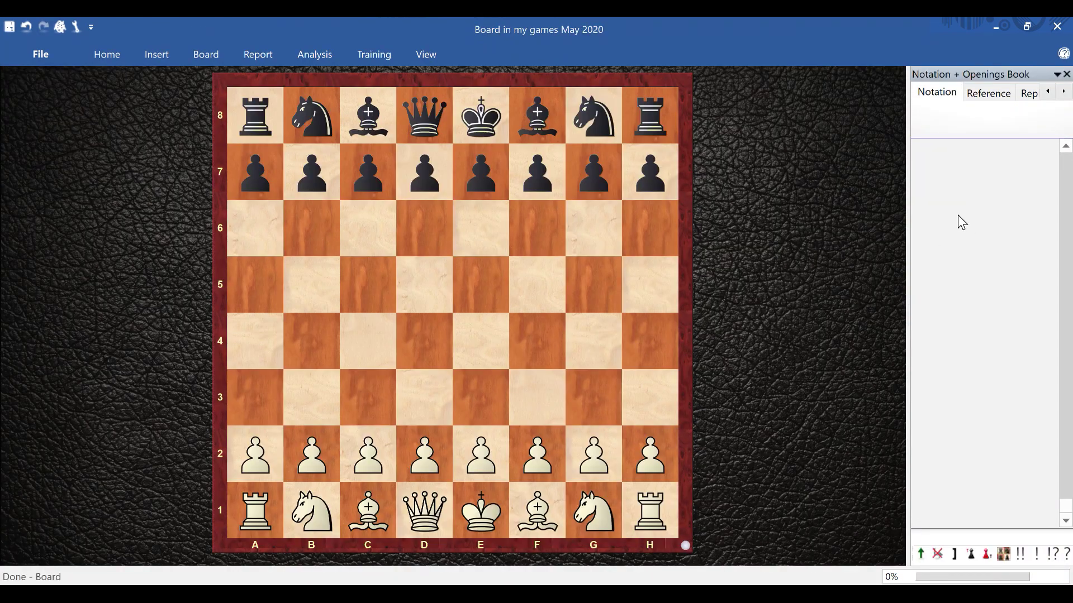
left_click_drag(905, 196, 763, 252)
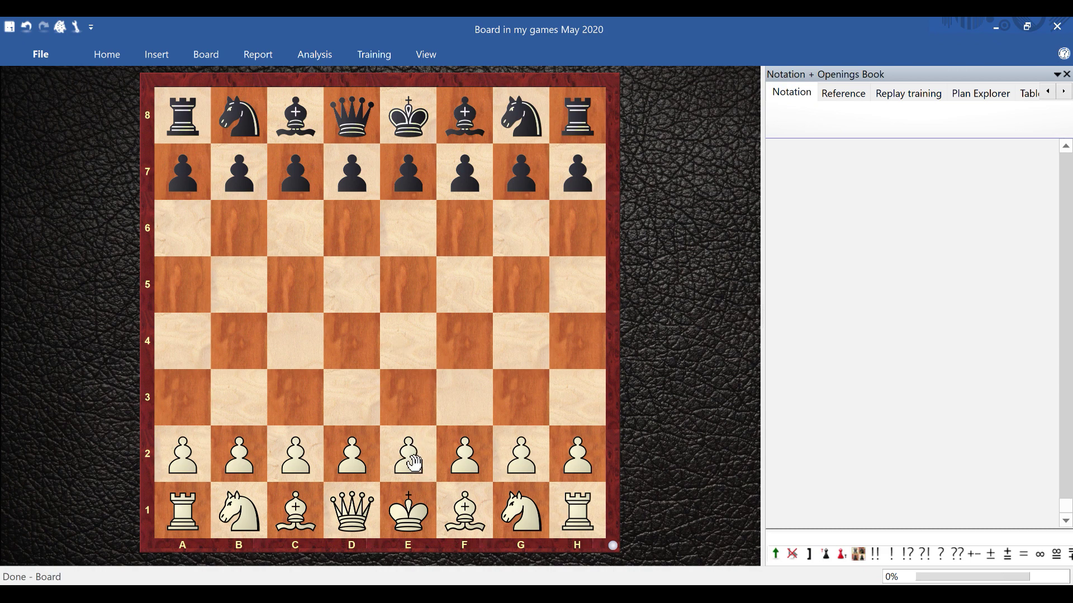
- Enter the opening moves 1.e4 e5 2.Nf3 Nc6 3.Bc4 Bc5 4.c3 on the board
left_click_drag(409, 463, 417, 352)
left_click_drag(418, 183, 410, 286)
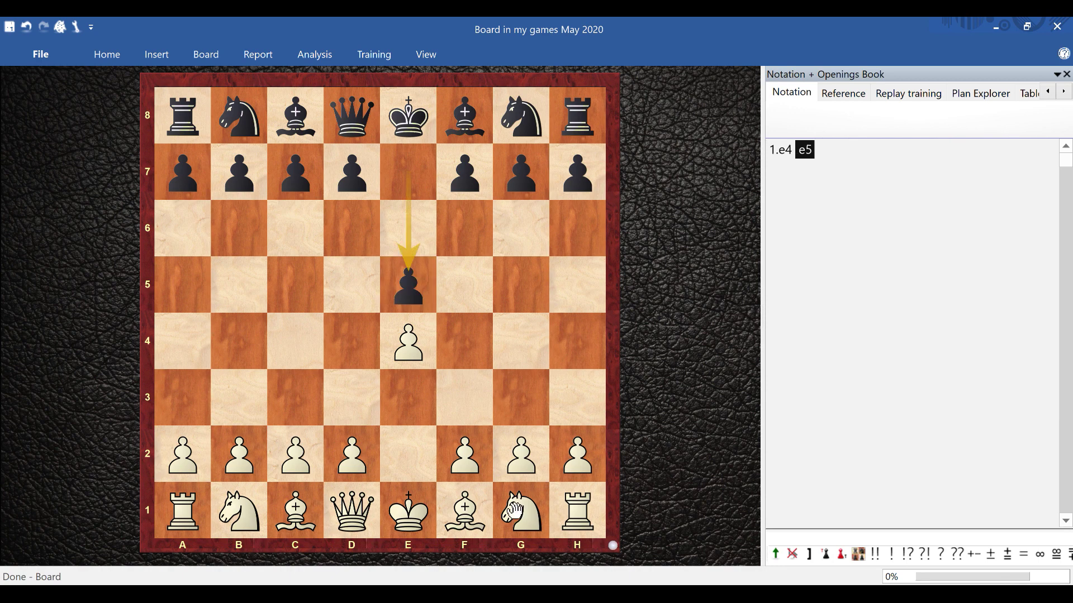
left_click(467, 400)
left_click(294, 228)
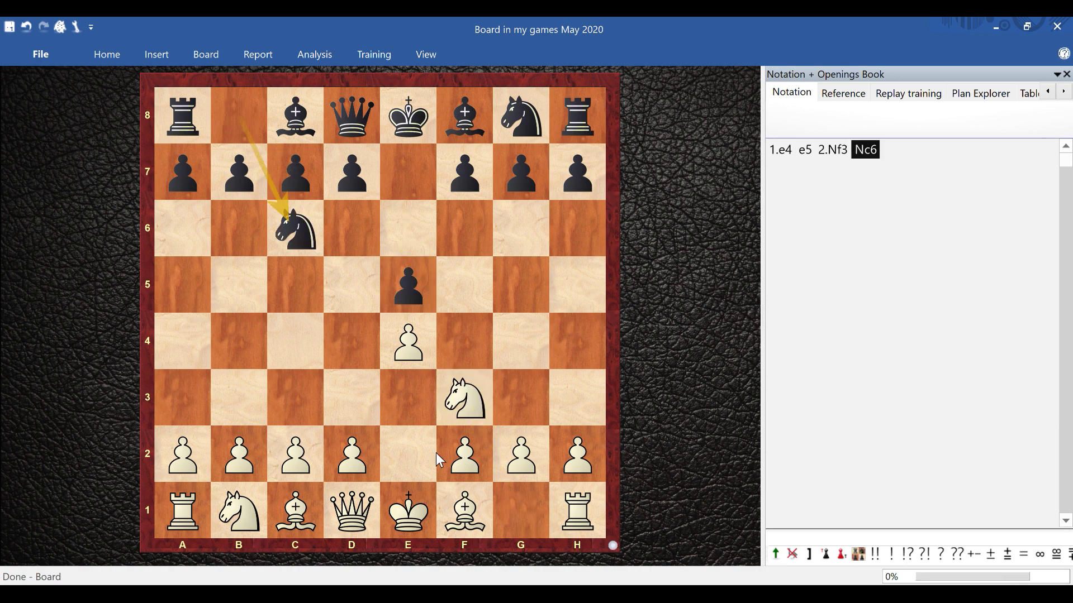
left_click(307, 340)
left_click(295, 398)
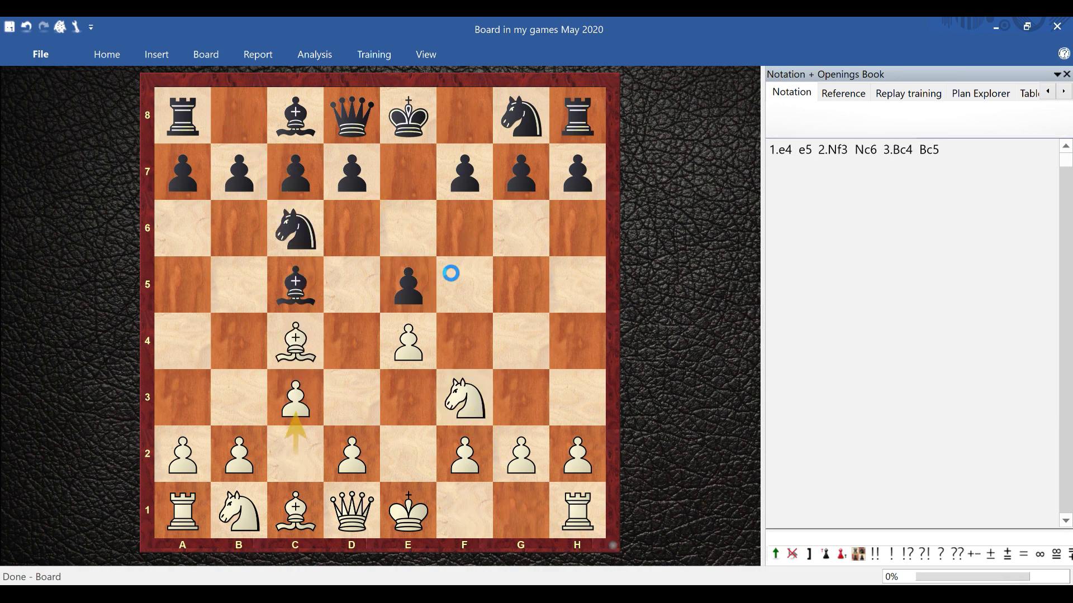
- Continue the game with 4...Nf6 5.d3 0-0 6.0-0 d6 7.Nbd2
key("Right")
key("Right")
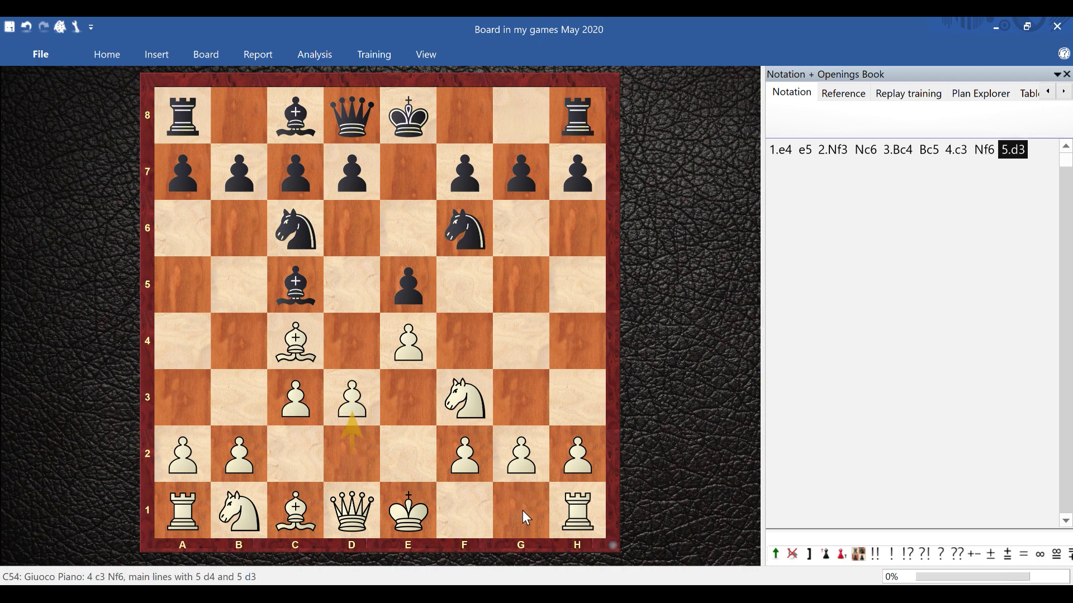
left_click(528, 106)
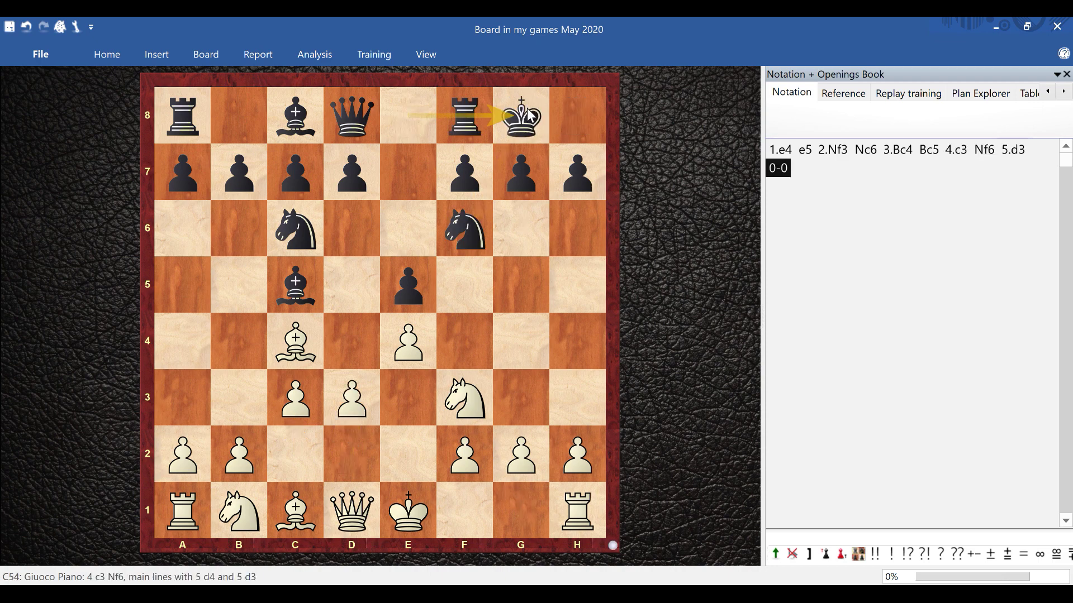
left_click(510, 511)
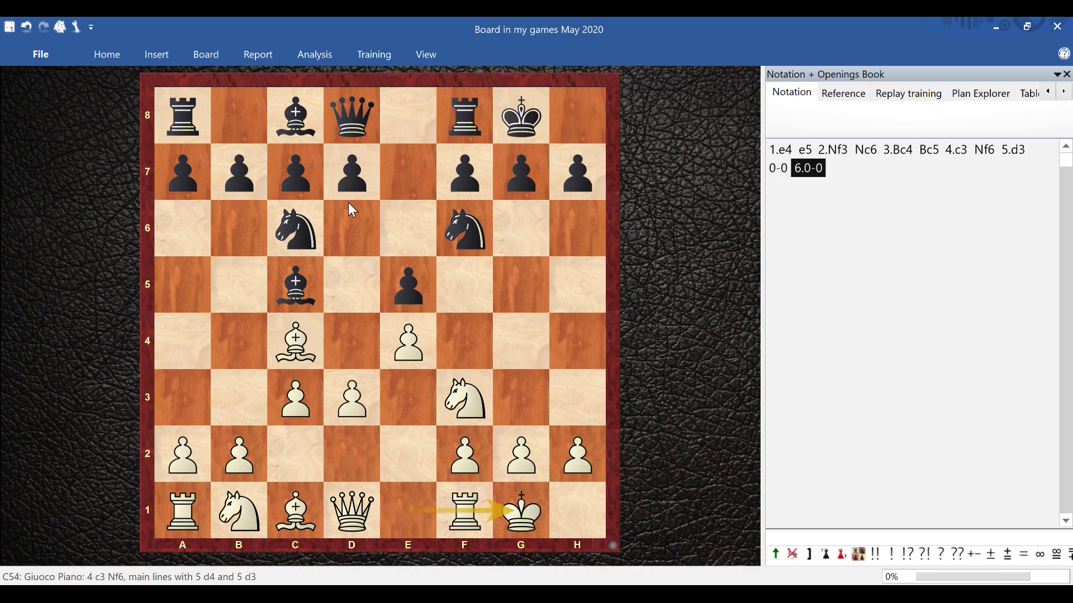
mouse_move(234, 511)
left_mouse_down()
mouse_move(254, 513)
mouse_move(239, 511)
left_mouse_up()
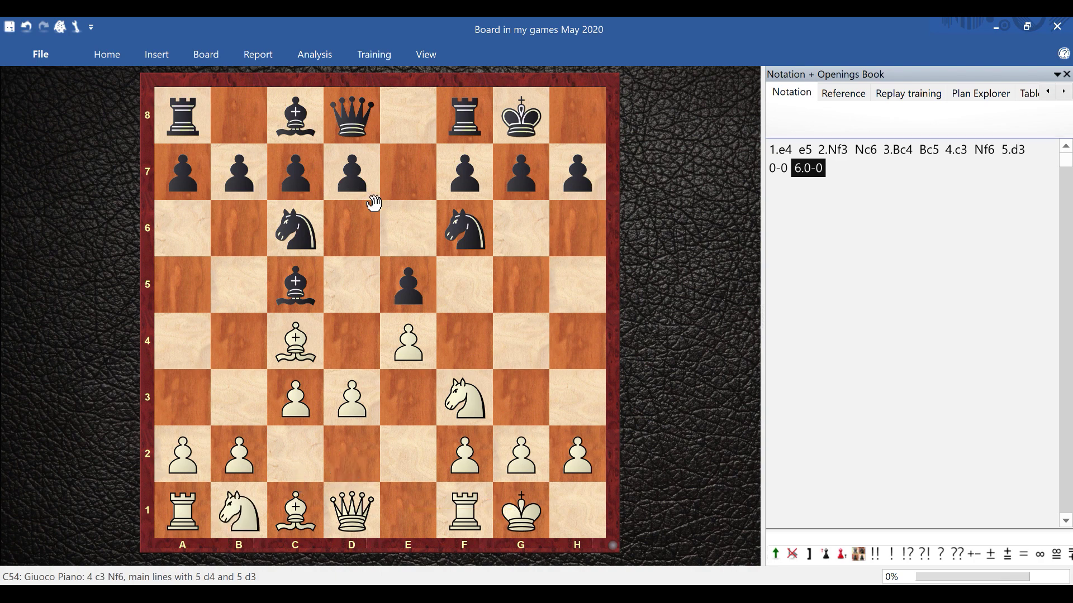
left_click_drag(354, 196, 362, 257)
left_click_drag(226, 533, 354, 454)
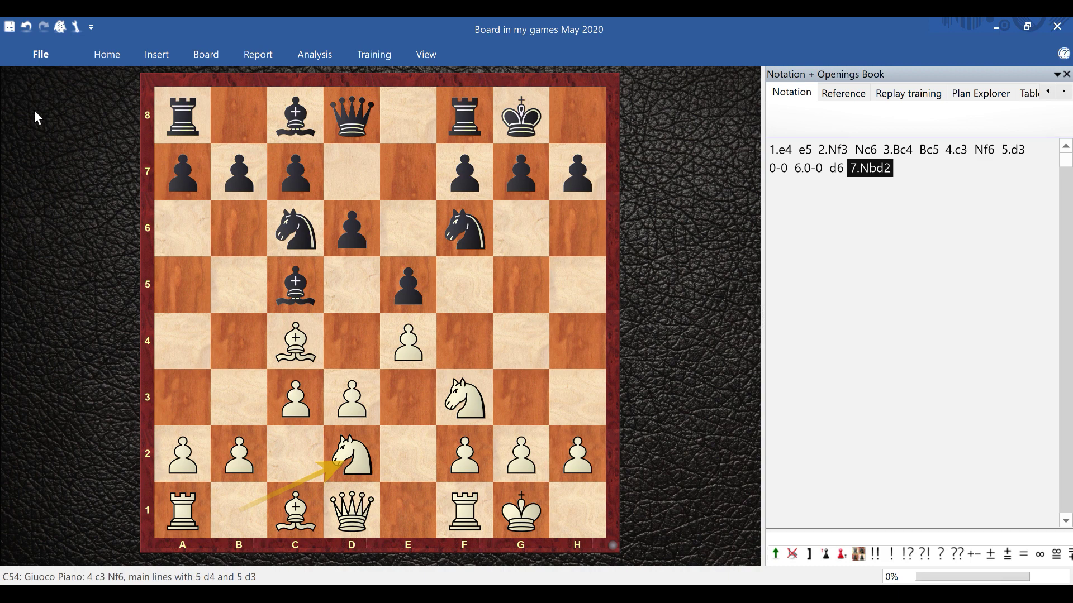
- Start saving the game to the my games May 2020 database, entering White's surname and Player A as Black
left_click(38, 54)
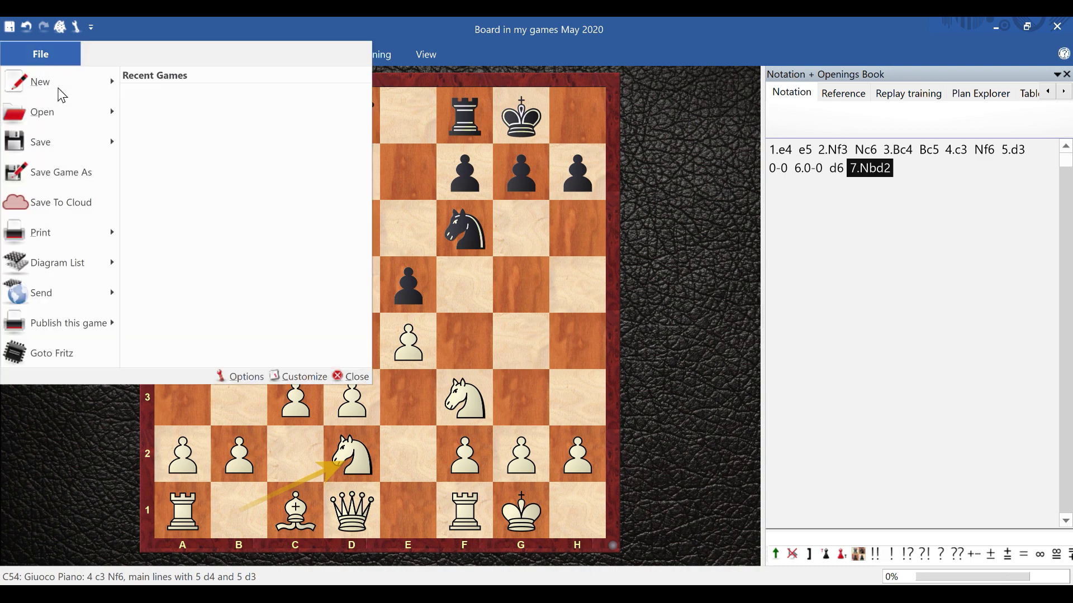
mouse_move(79, 149)
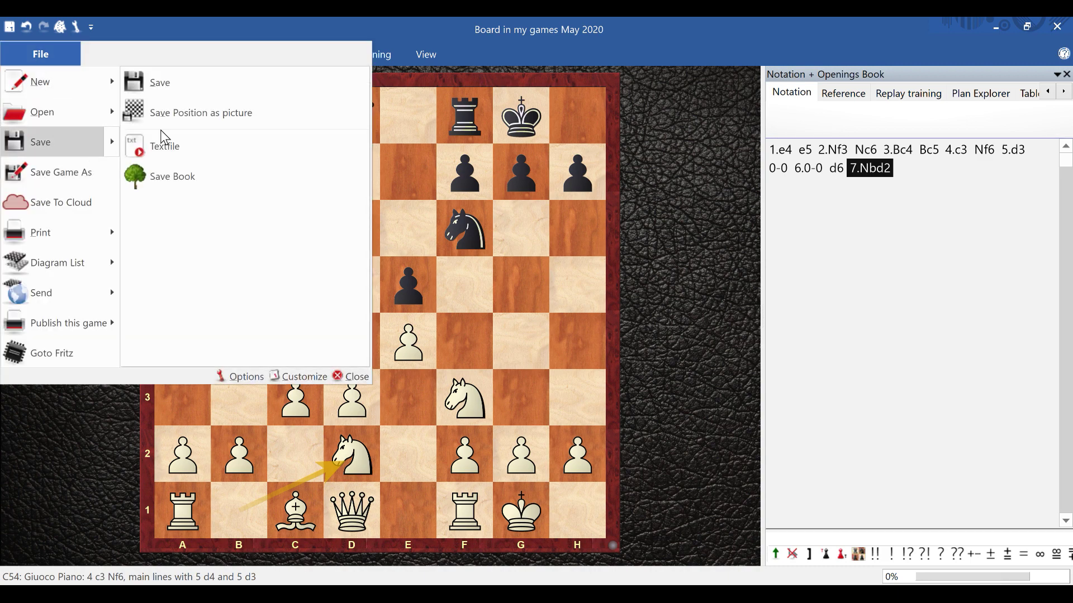
left_click(209, 93)
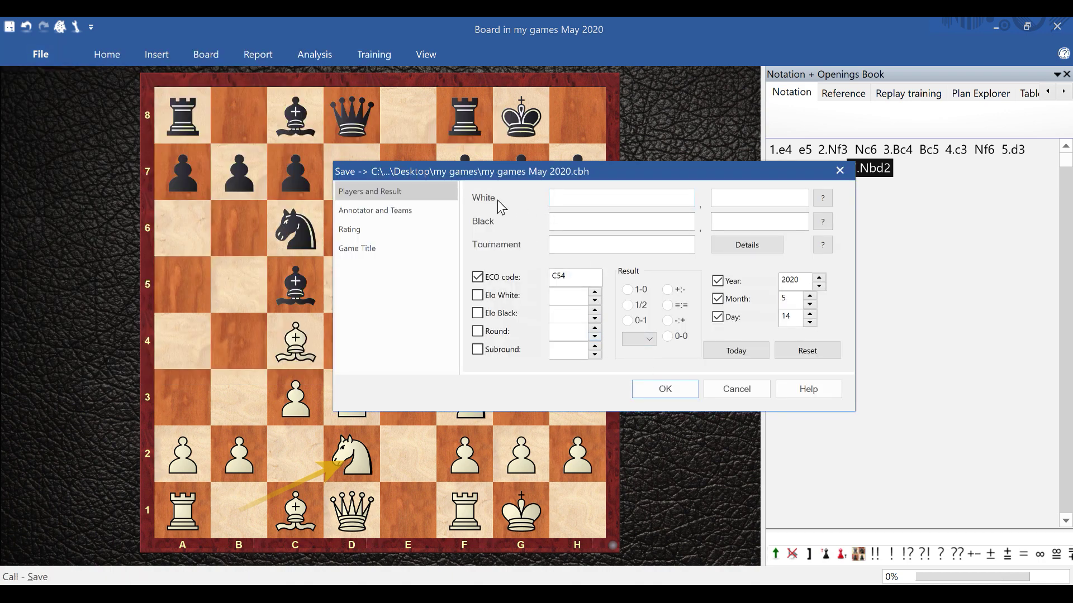
type("Jayaram")
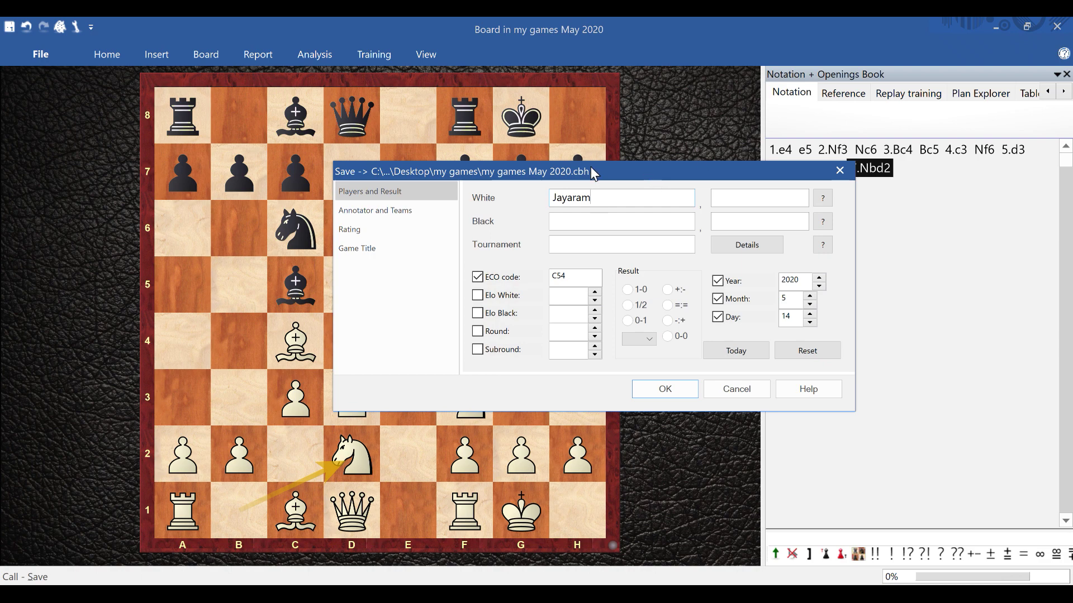
left_click(570, 221)
type("Player A")
- Set Elo White to 2002, Elo Black to 1500, result 1-0 and round 1, save the game and close its board window
left_click(575, 297)
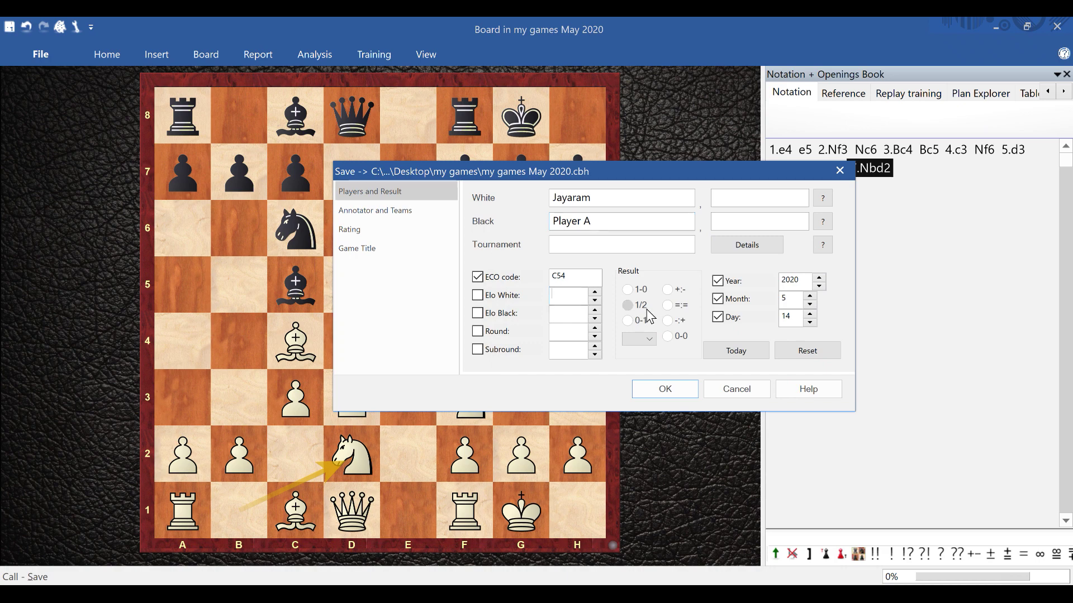
type("2002")
left_click(563, 314)
type("1500")
left_click(628, 290)
left_click(595, 329)
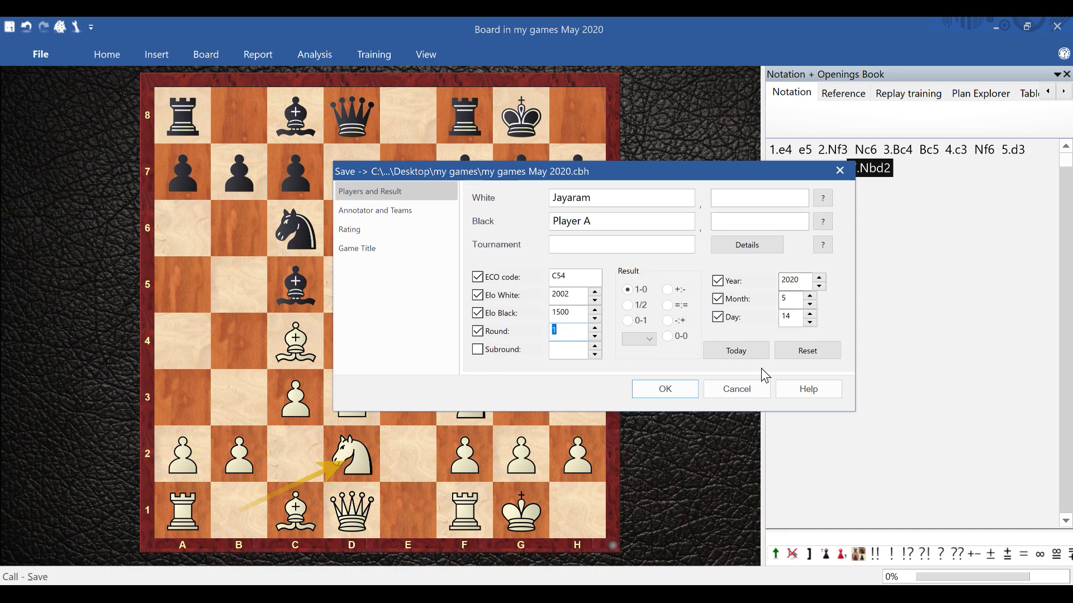
left_click(657, 394)
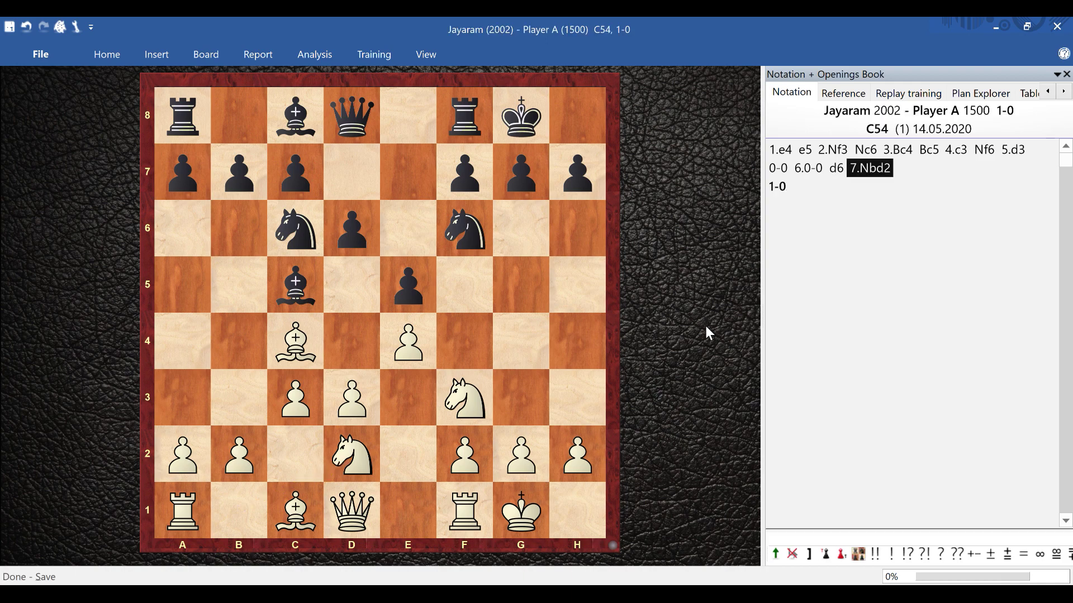
left_click(1057, 27)
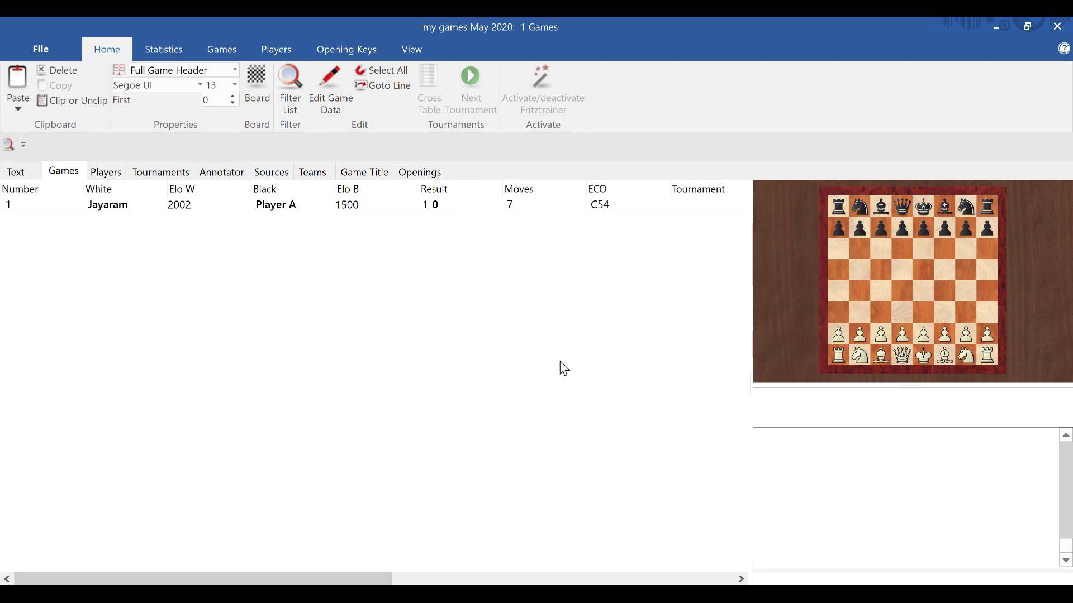
- Start a new game on a board flipped to Black's side and enter 1.e4 e5 2.Nf3 Nc6
left_click(259, 89)
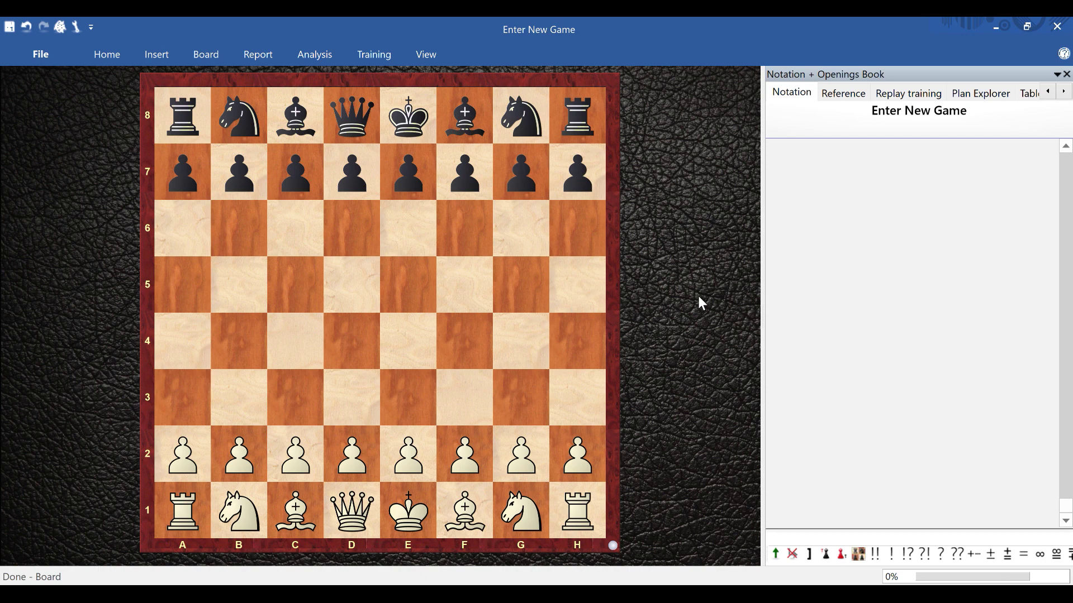
key("ctrl+f")
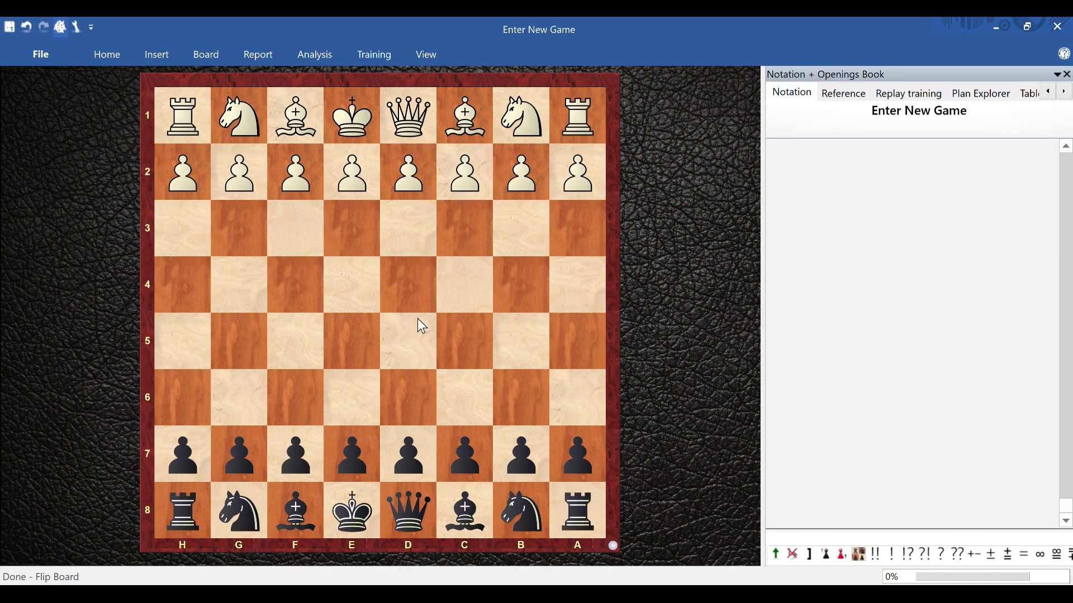
left_click_drag(353, 174, 353, 286)
left_click(358, 342)
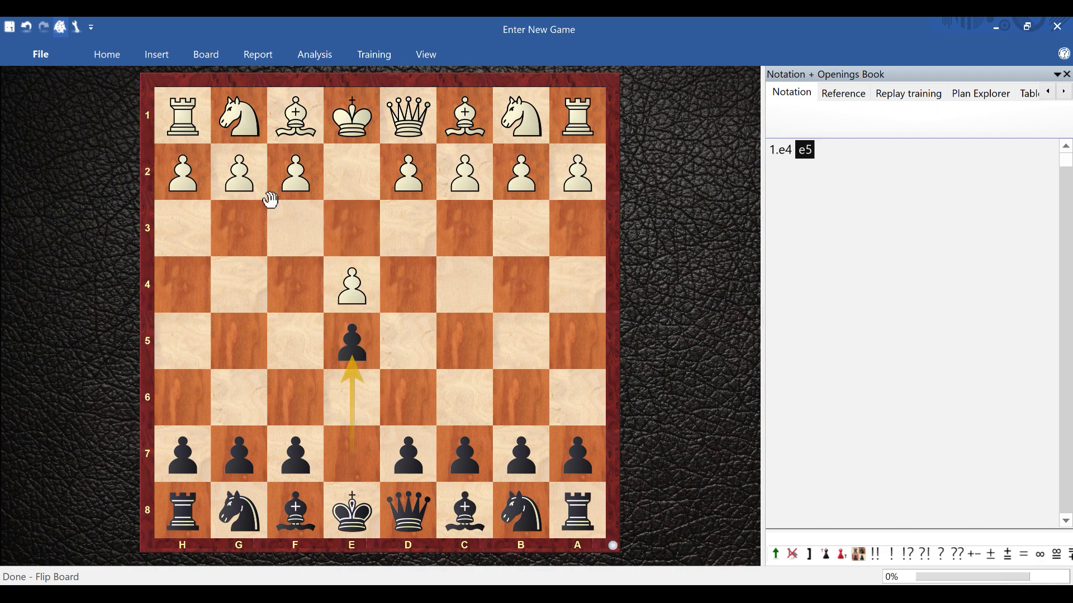
left_click(296, 227)
left_click_drag(518, 510, 465, 398)
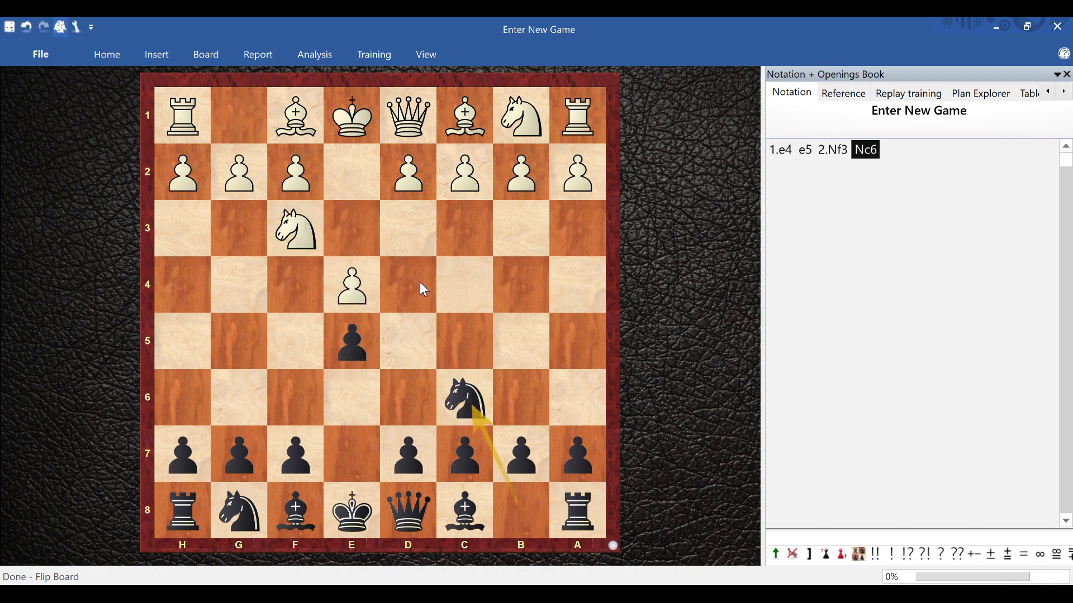
- Continue the game with 3.d4 exd4 4.Nxd4 Nf6 5.Nxc6 dxc6
left_click(414, 292)
left_click_drag(352, 352, 411, 293)
left_click_drag(296, 229, 415, 306)
left_click_drag(239, 510, 293, 406)
left_click_drag(410, 287, 472, 402)
left_click(415, 446)
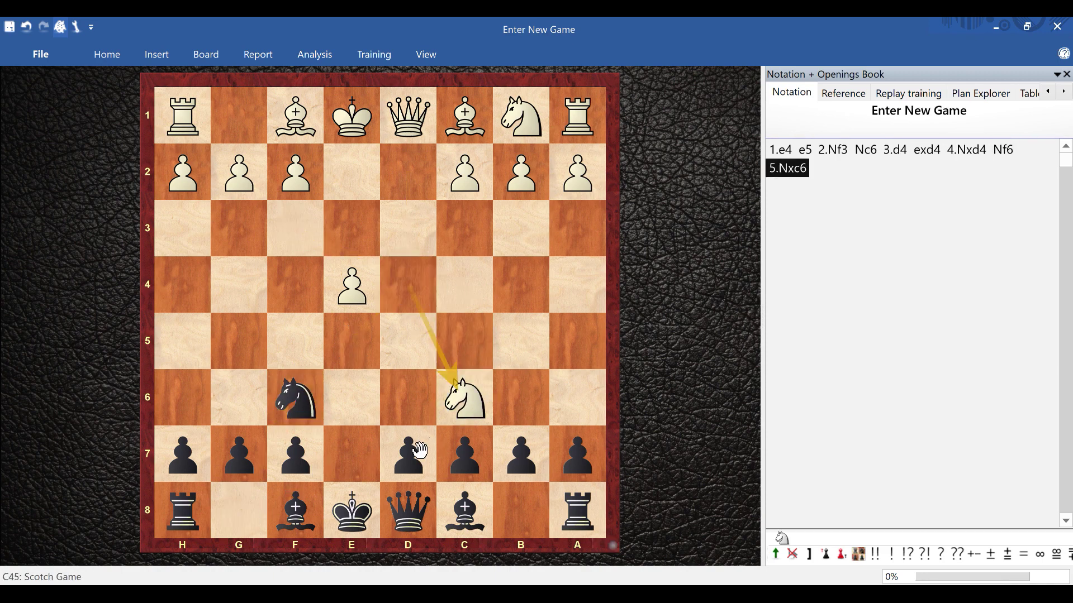
left_click(478, 397)
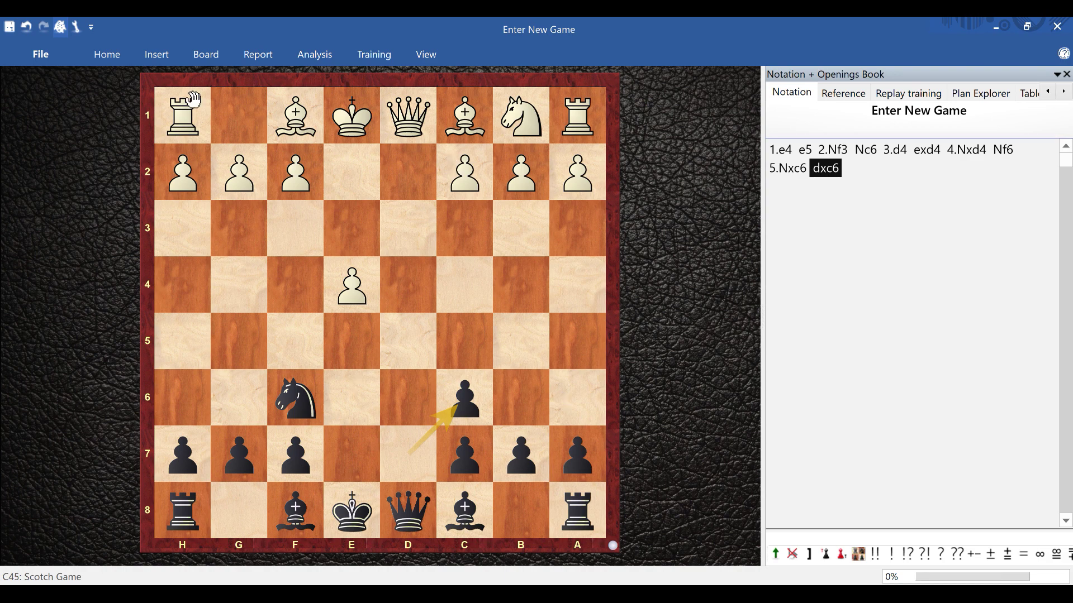
- Start saving the second game to the database, entering Player B as White and Black's surname
left_click(42, 63)
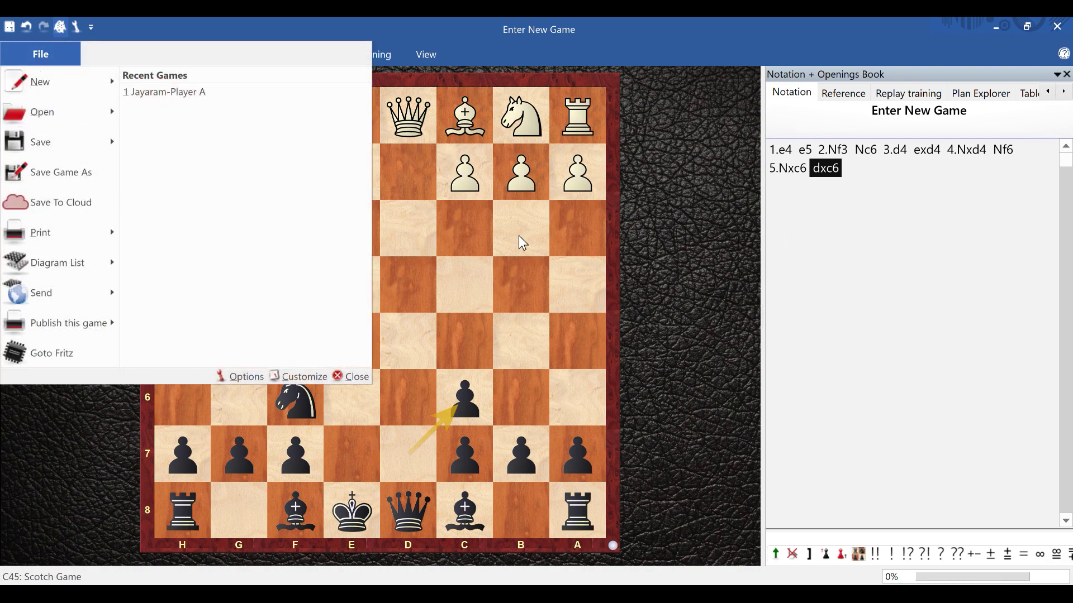
mouse_move(81, 145)
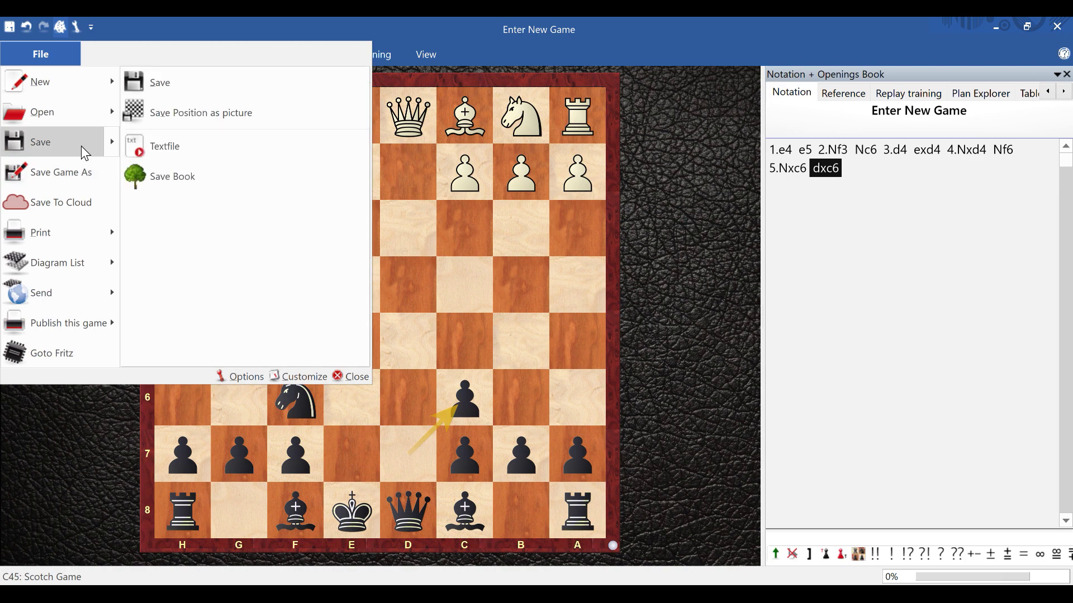
left_click(192, 86)
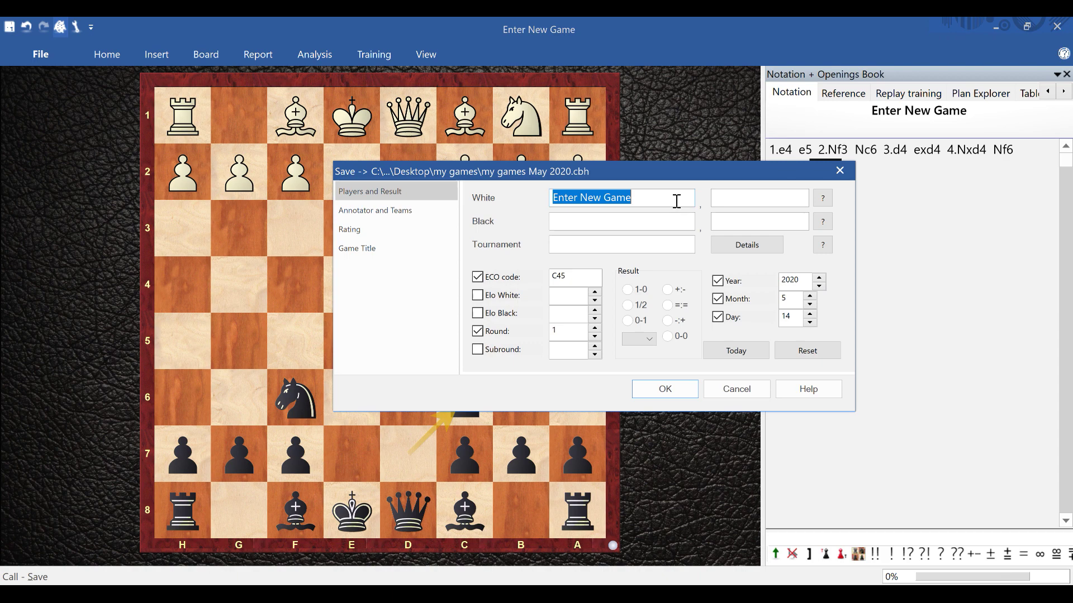
type("Pla")
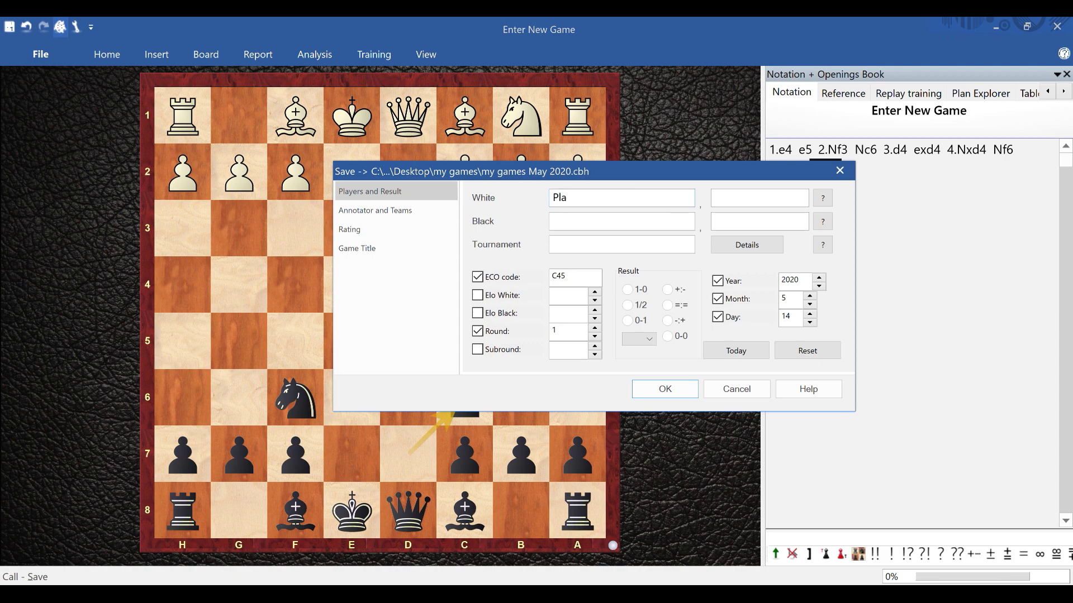
type("yer B")
left_click(627, 215)
type("Jayaram")
- Set Elo White to 1800, Elo Black to 2002, round 2 and result 0-1, save the game and close its board window
left_click(568, 295)
type("1800")
left_click(577, 314)
type("2002")
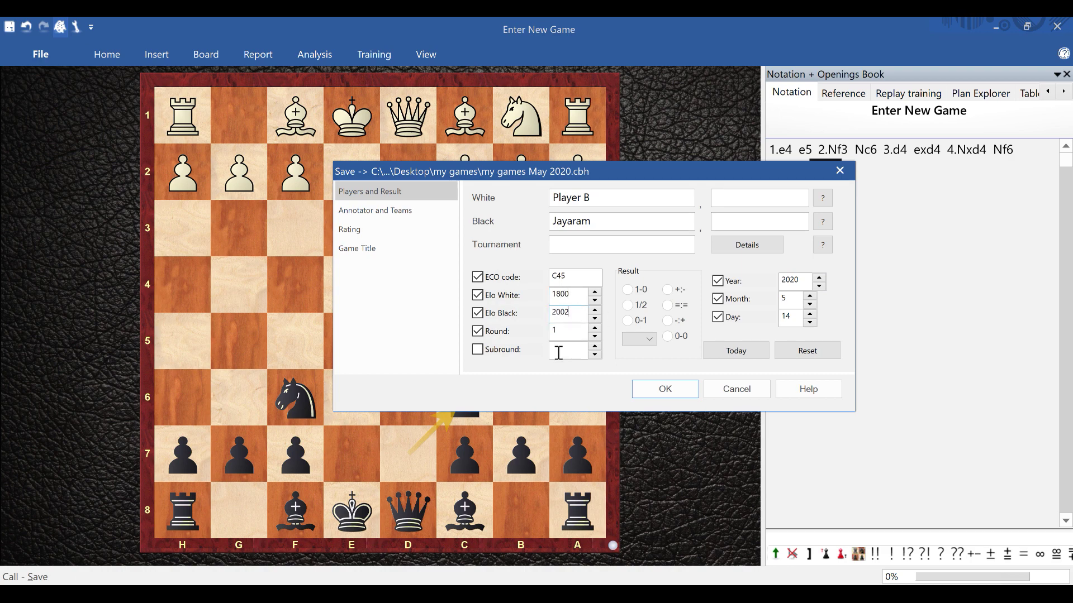
left_click(595, 329)
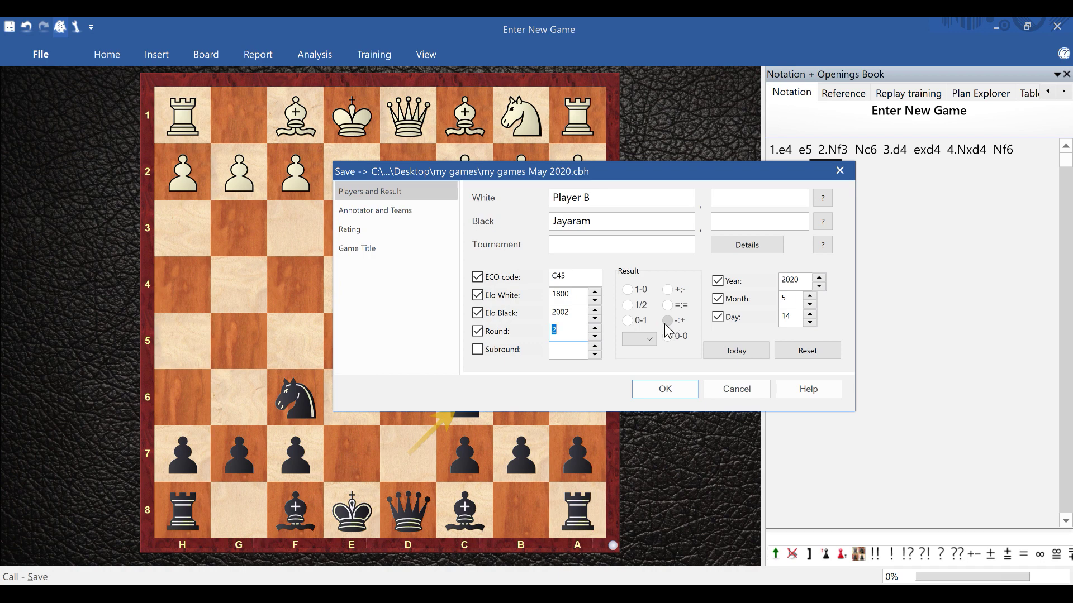
left_click(628, 323)
left_click(651, 390)
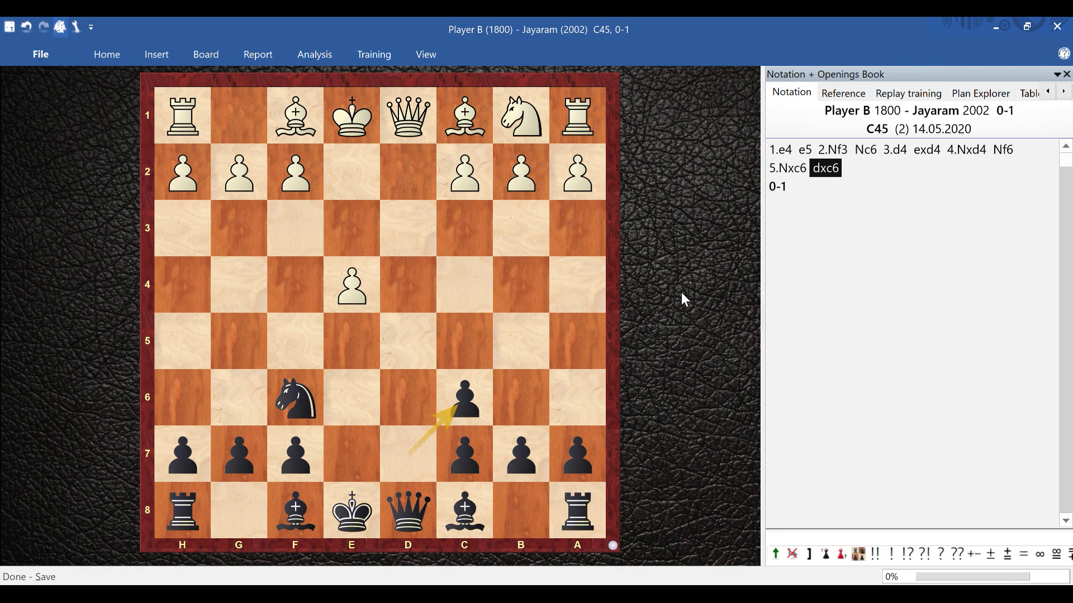
left_click(1057, 26)
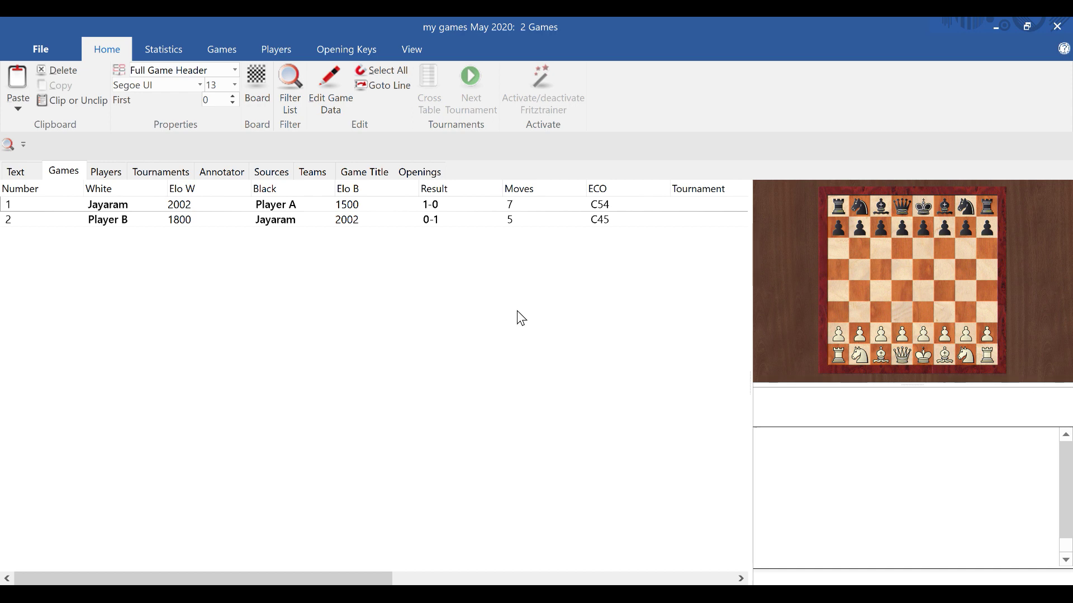
- Return to the main database overview and open the PARDUBICE 2017 database
left_click(994, 25)
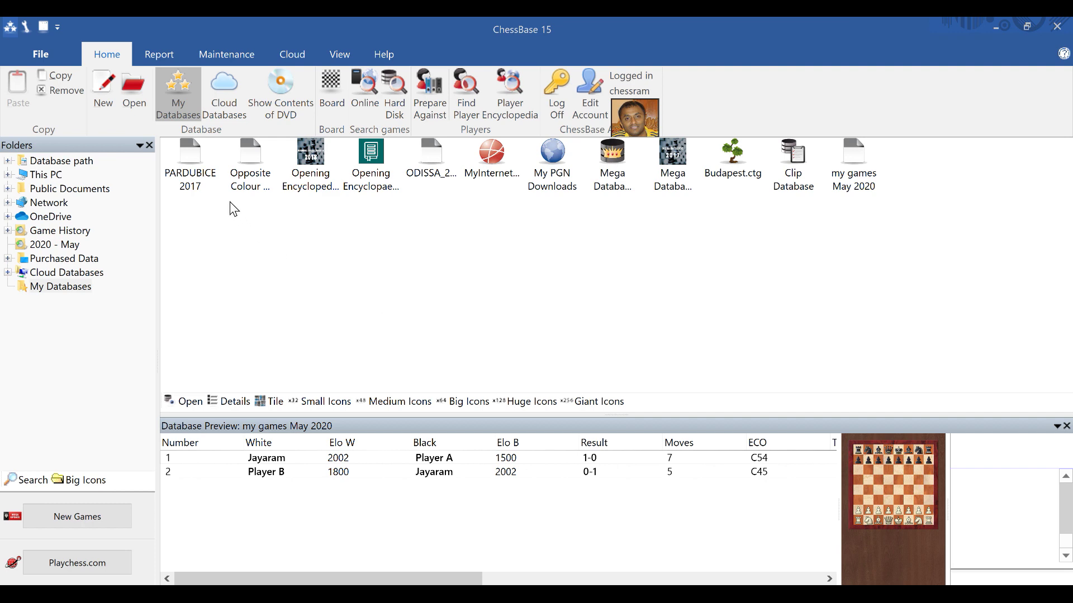
double_click(192, 161)
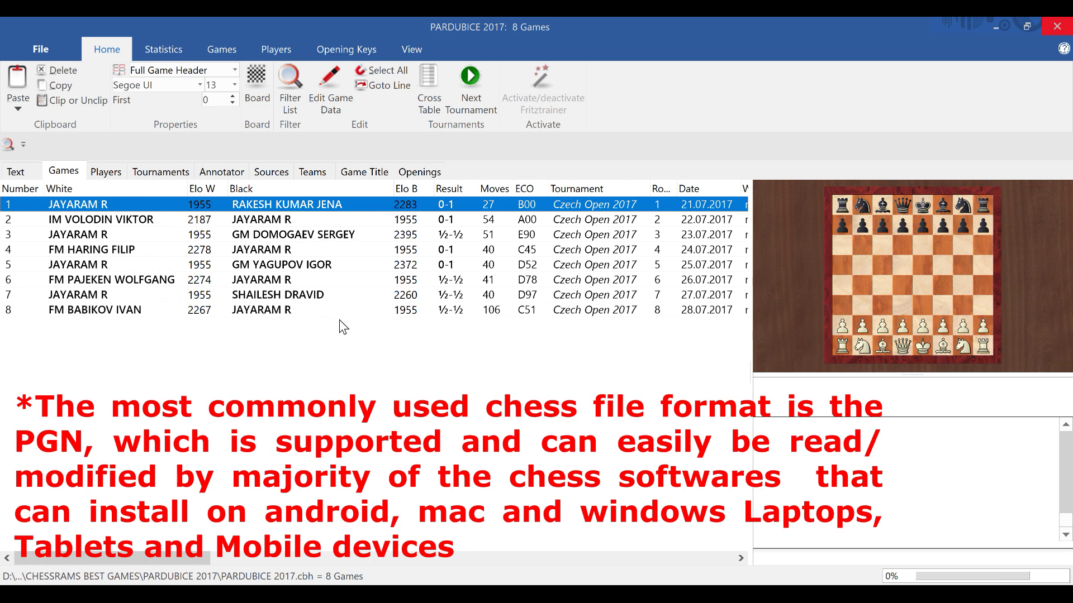
- Try selecting all games in the list and only games 1, 3 and 4, clearing the selection each time
key("ctrl+a")
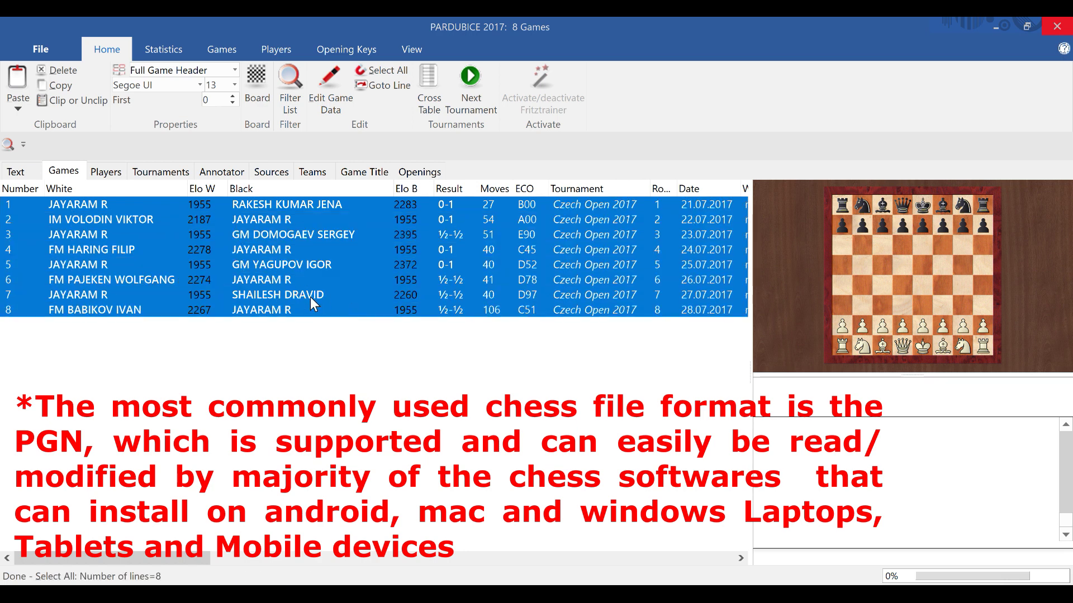
left_click(407, 358)
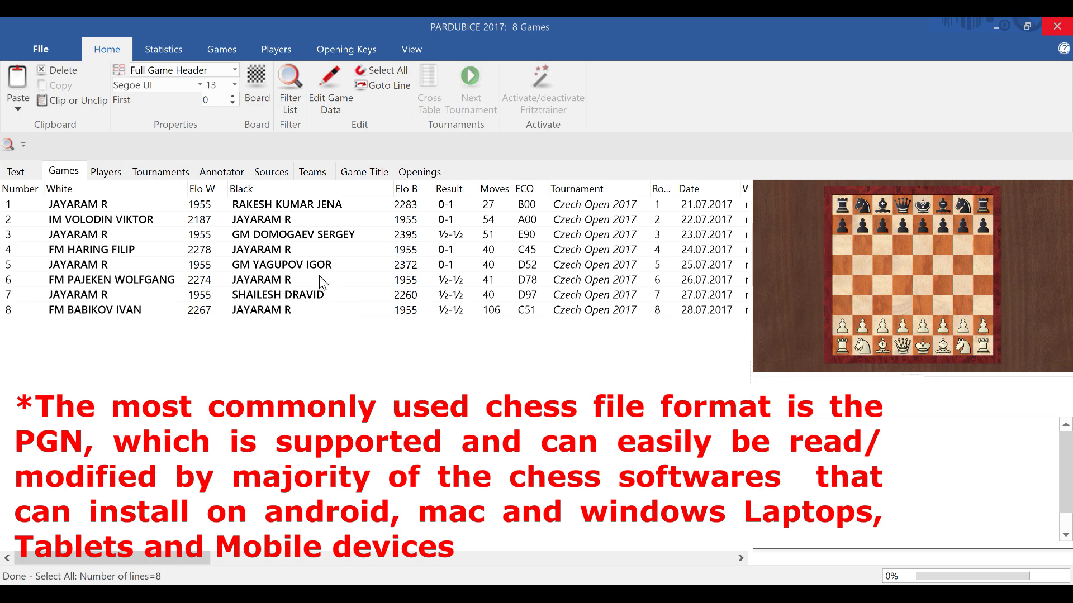
left_click(263, 206)
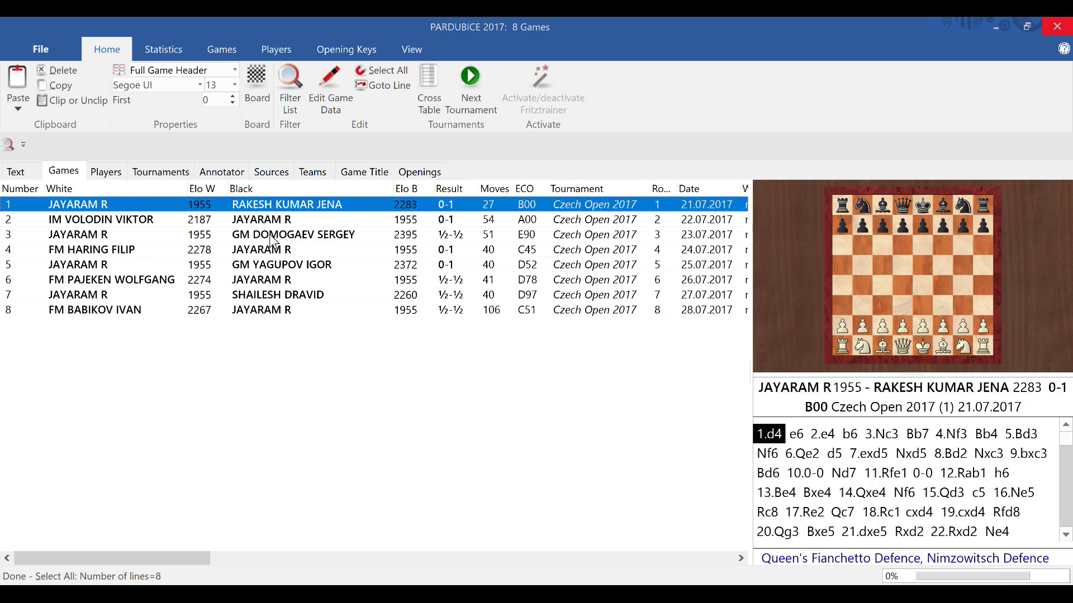
left_click(274, 235, "ctrl")
left_click(266, 252, "ctrl")
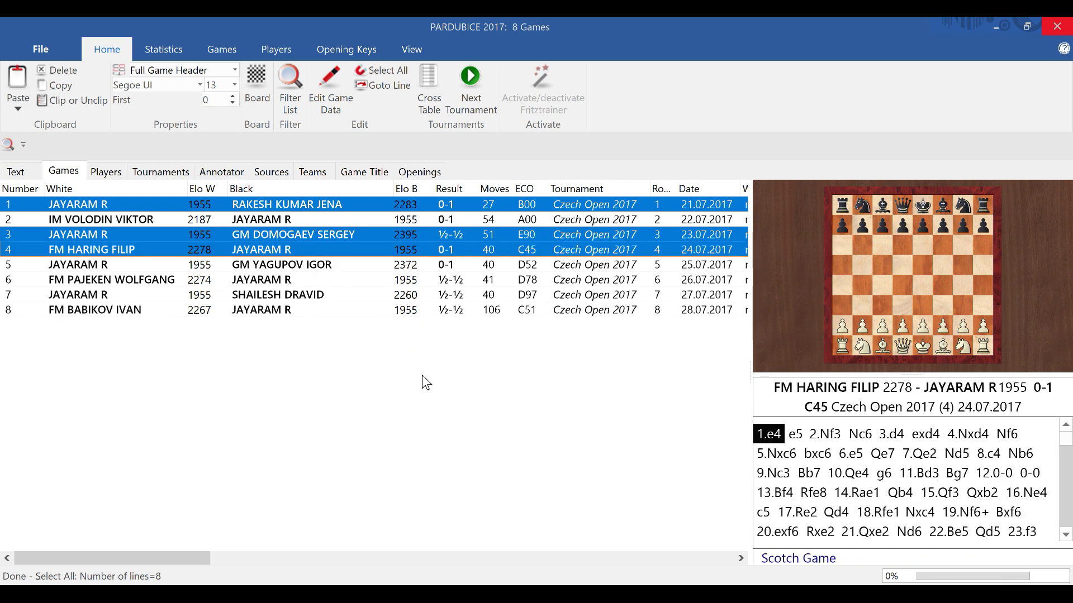
left_click(404, 376)
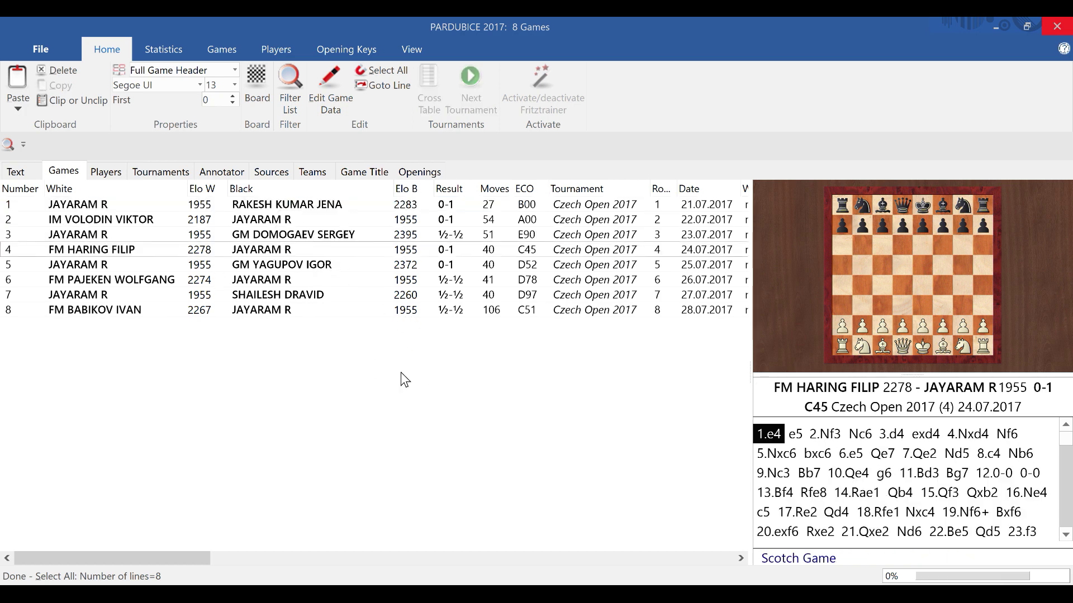
- Select all games in the list and output the selection to a text file in PGN format with standard line format
key("ctrl+a")
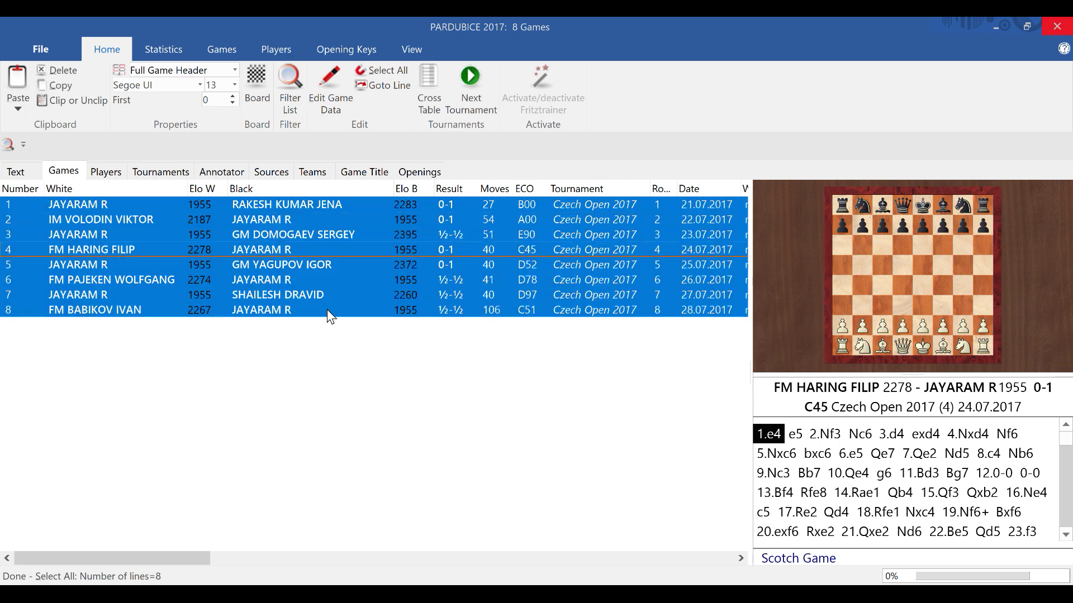
right_click(297, 251)
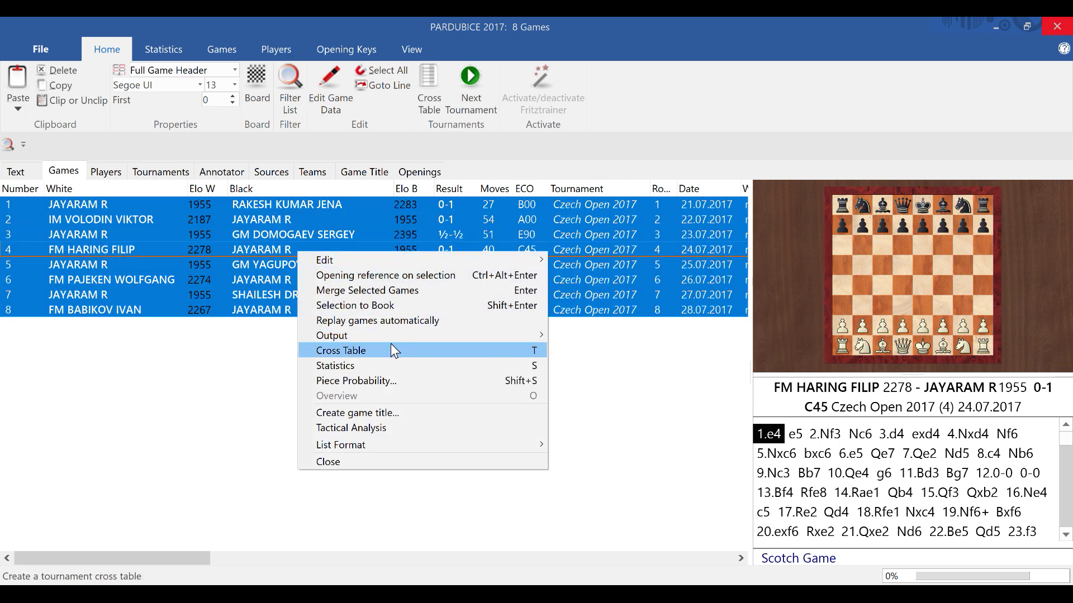
mouse_move(394, 335)
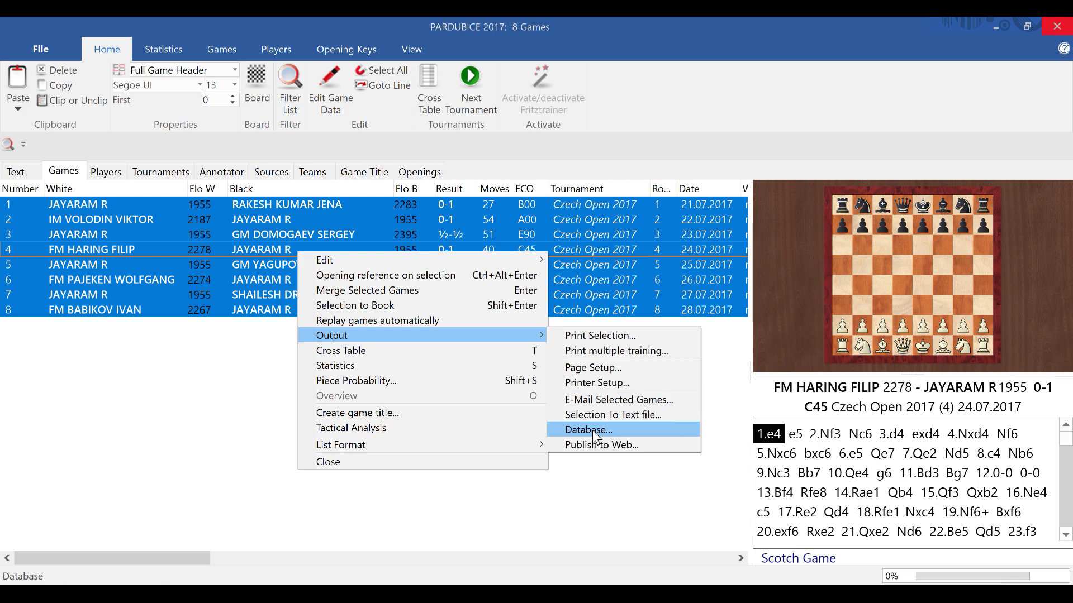
left_click(592, 416)
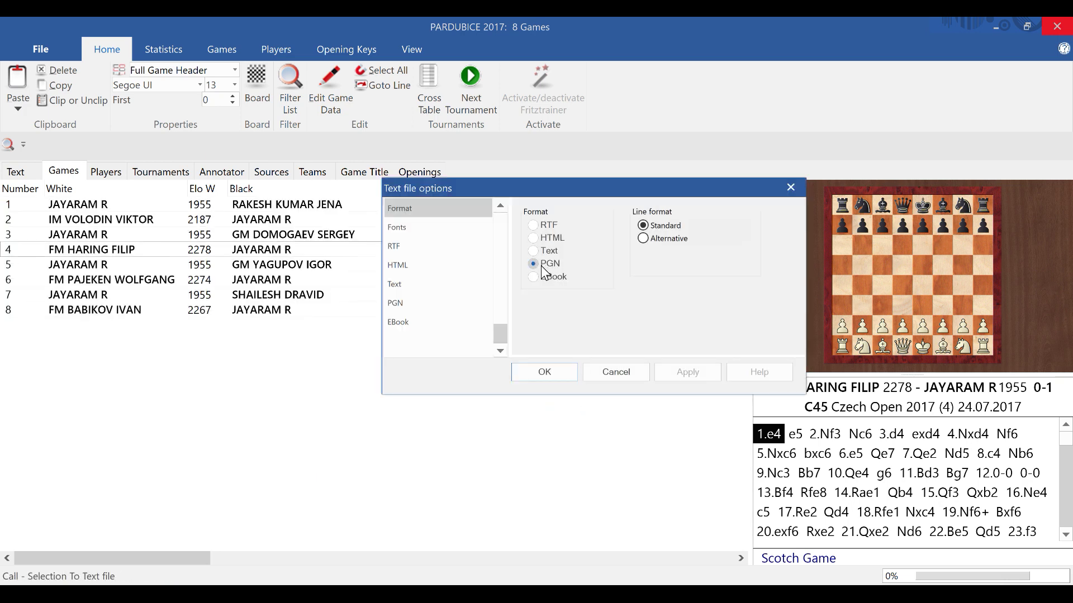
left_click(533, 372)
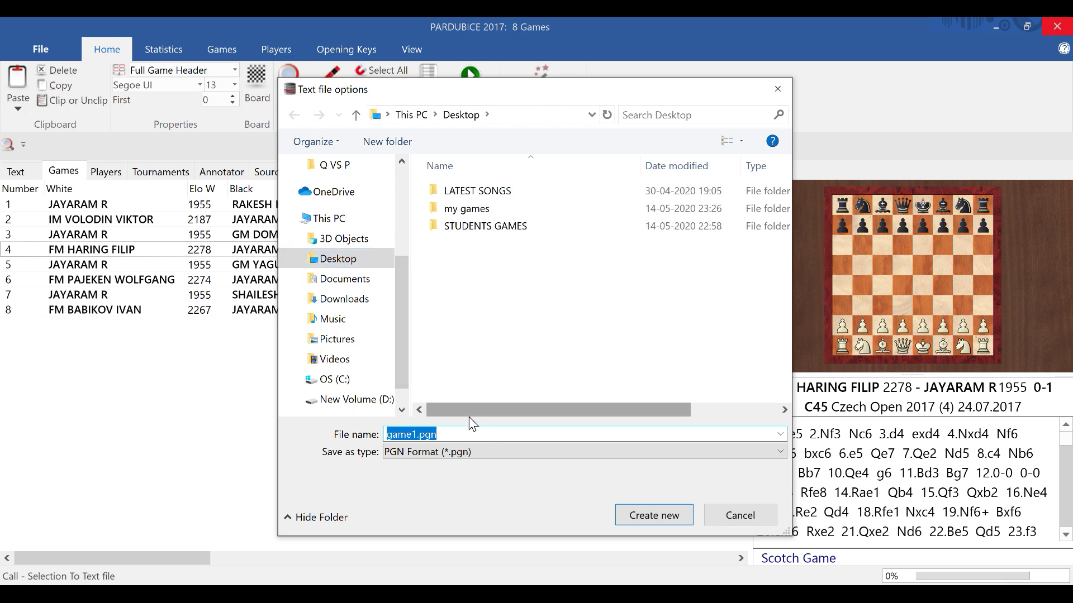
- Save the exported games on the Desktop as Pardubice2017 in PGN format and dismiss the completion message
type("Par")
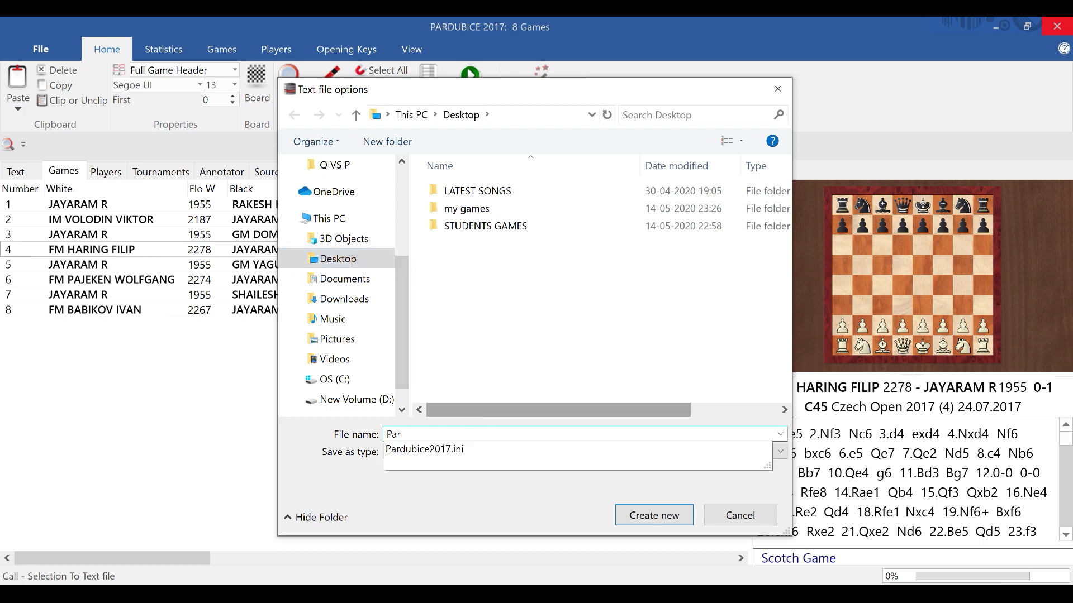
type("dubice2017")
key("Tab")
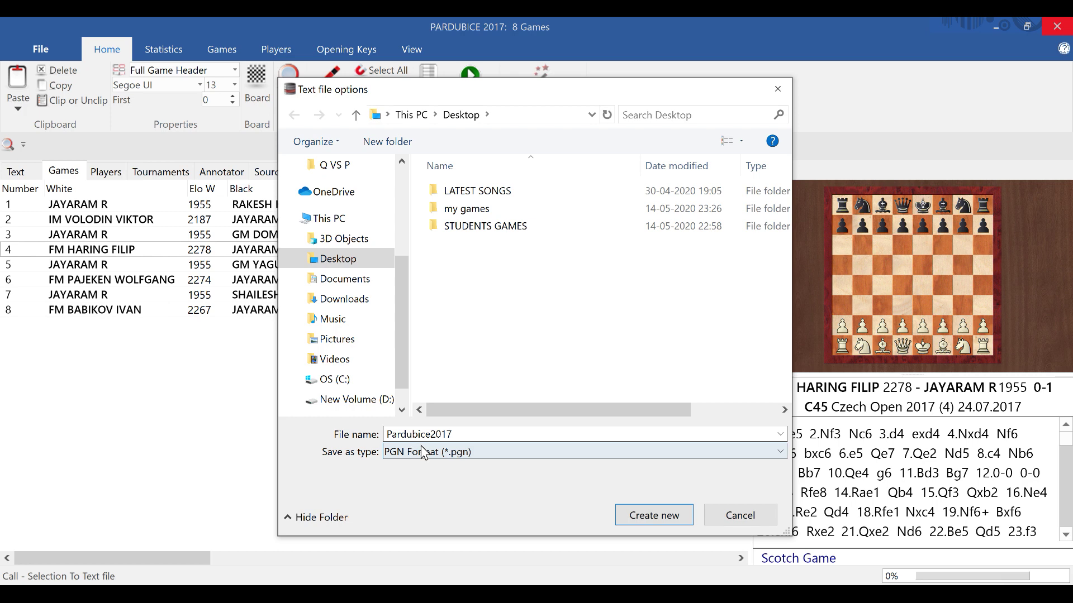
left_click(649, 522)
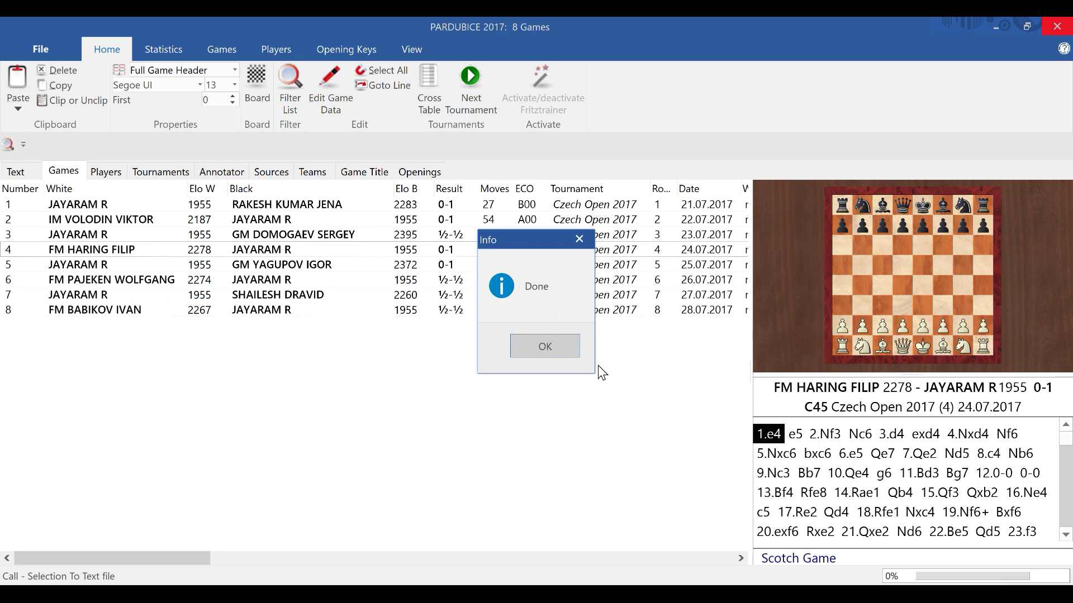
left_click(548, 349)
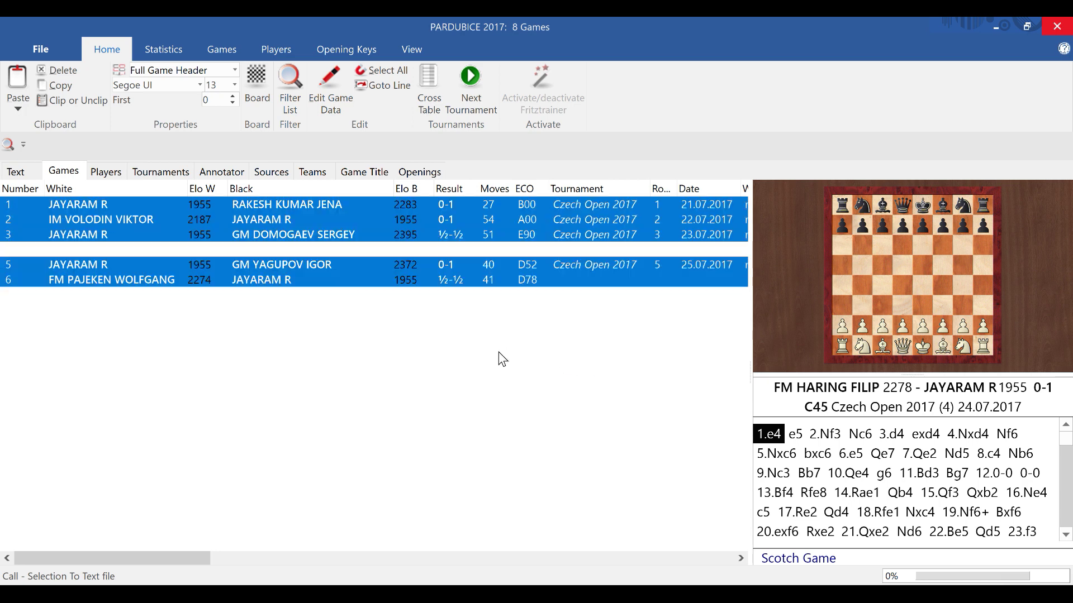
- Close the database window, minimize the main program window and open the exported Pardubice2017.pgn from the desktop
left_click(1056, 26)
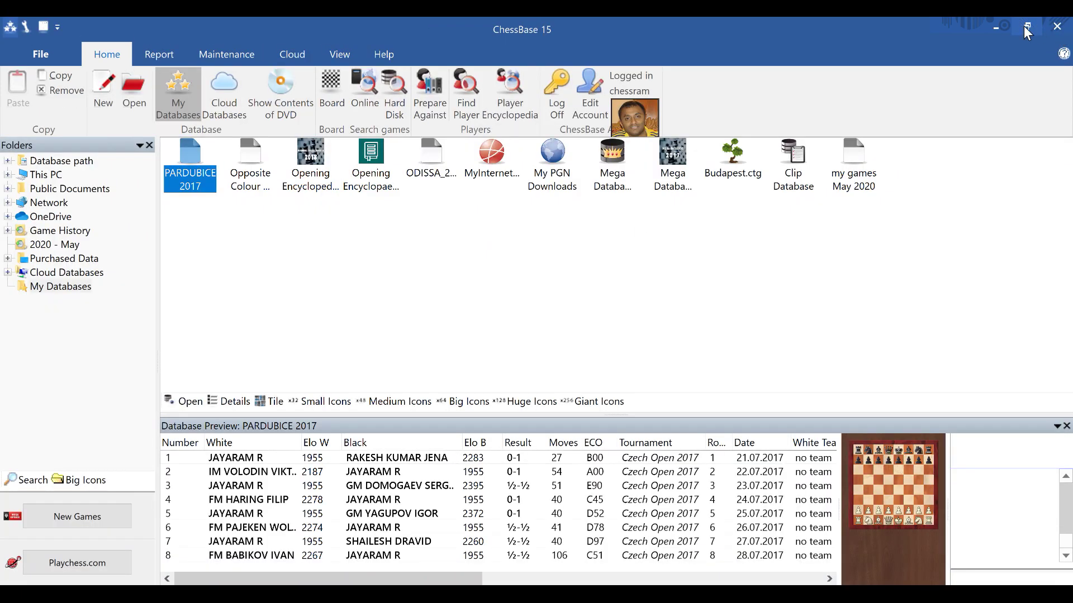
left_click(996, 27)
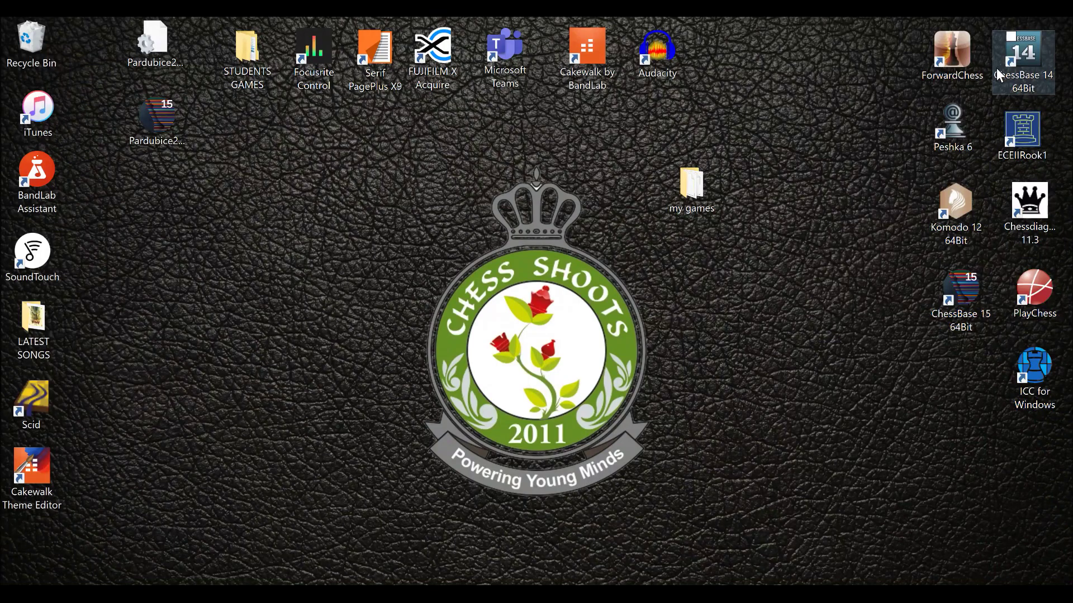
left_click(148, 115)
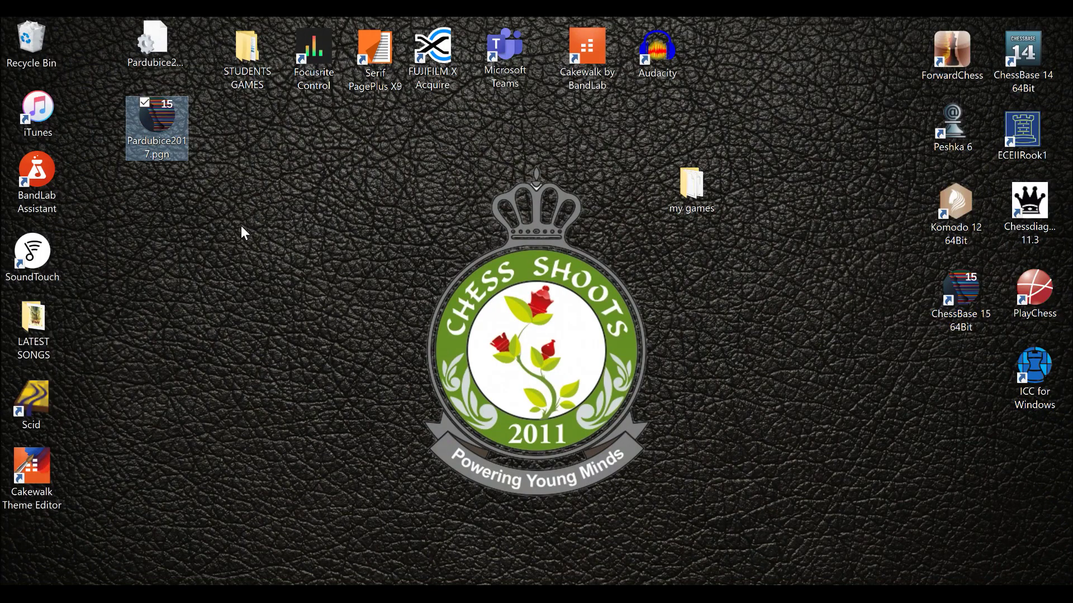
double_click(175, 130)
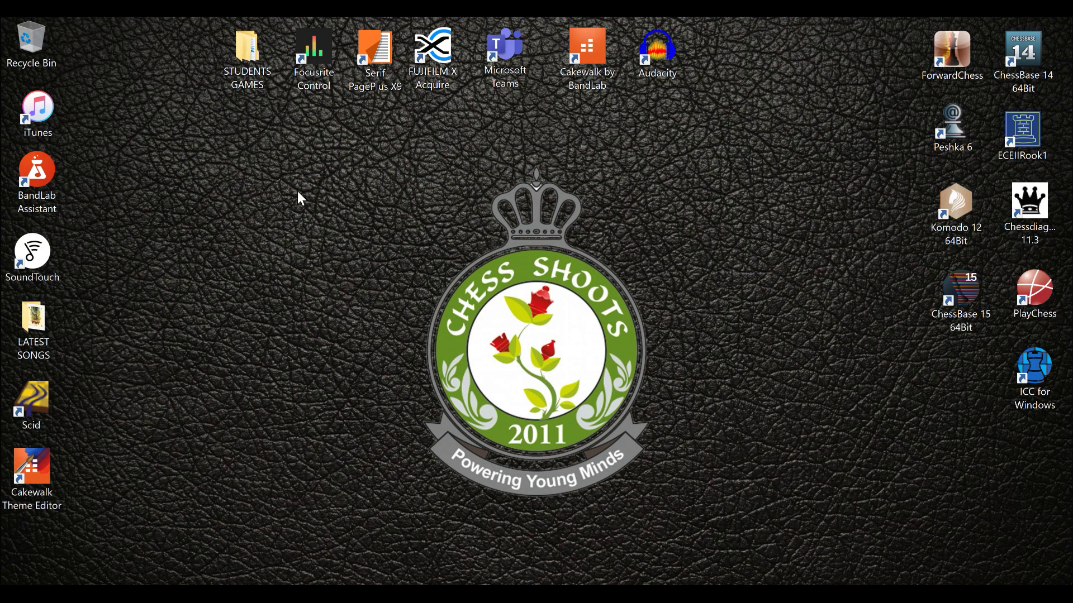
- Open the STUDENTS GAMES folder on the desktop and examine its subfolders, including the files in S1 and S2
double_click(244, 53)
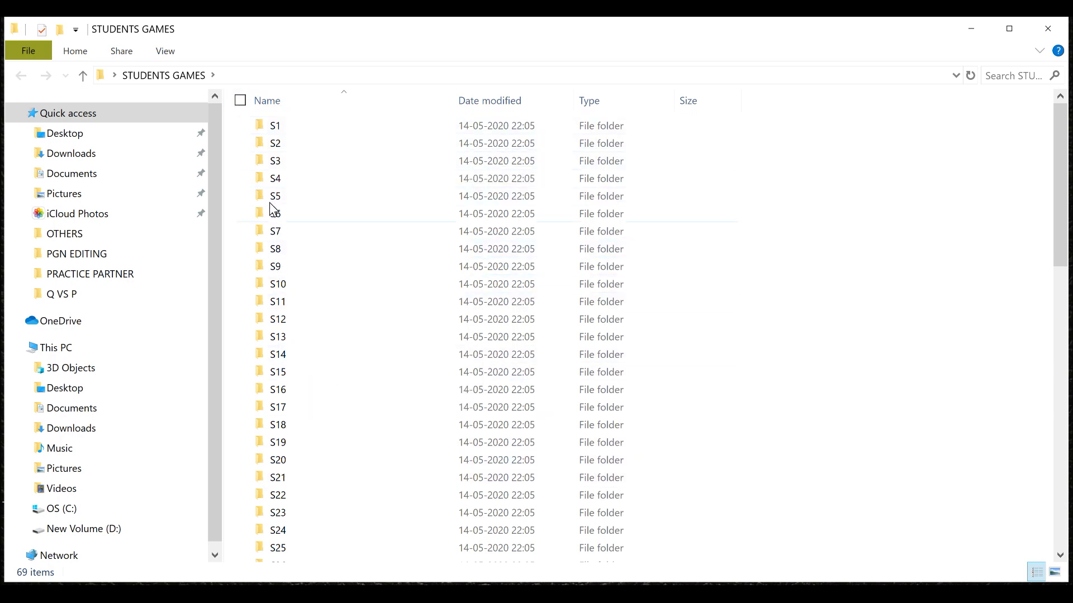
double_click(282, 127)
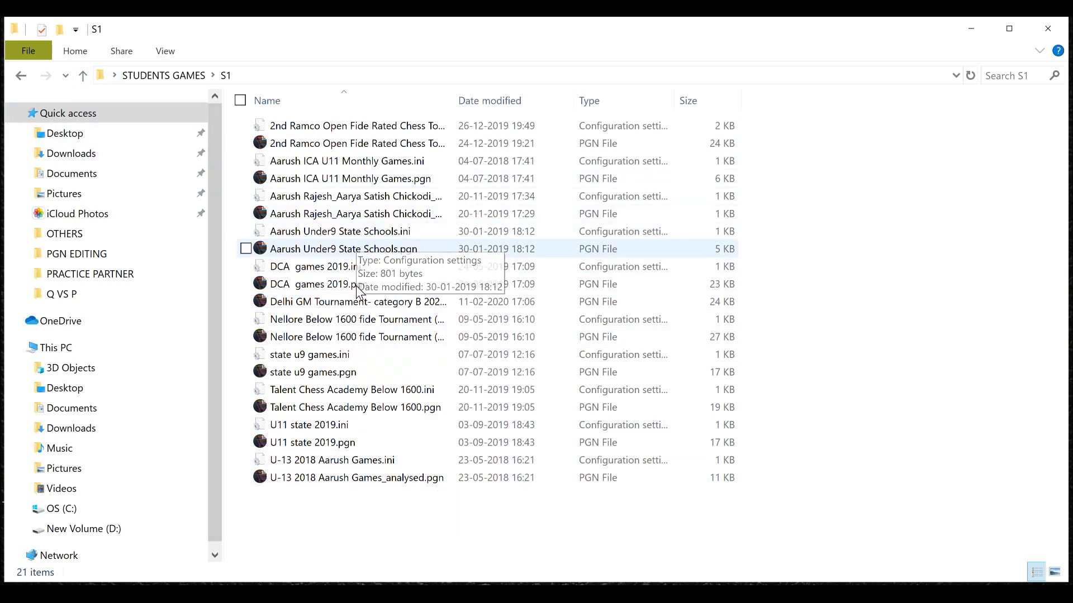
left_click(82, 75)
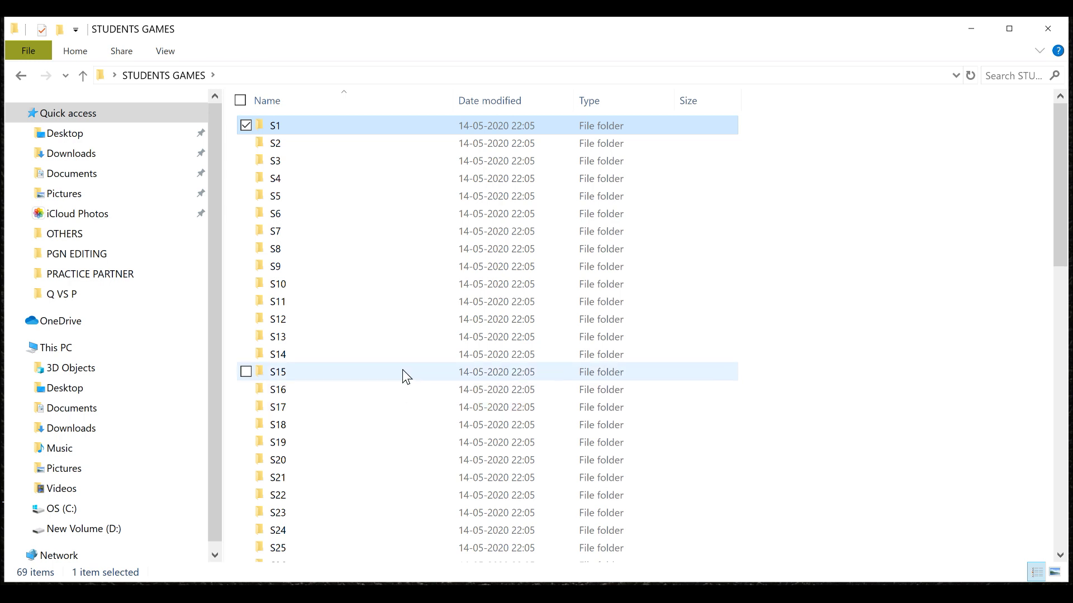
double_click(288, 148)
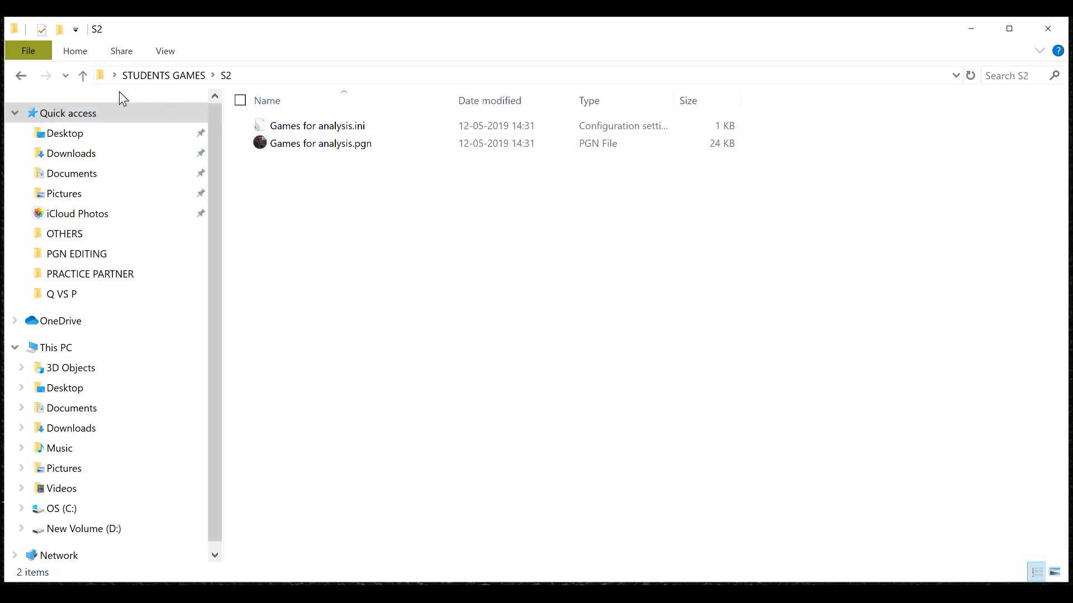
left_click(83, 75)
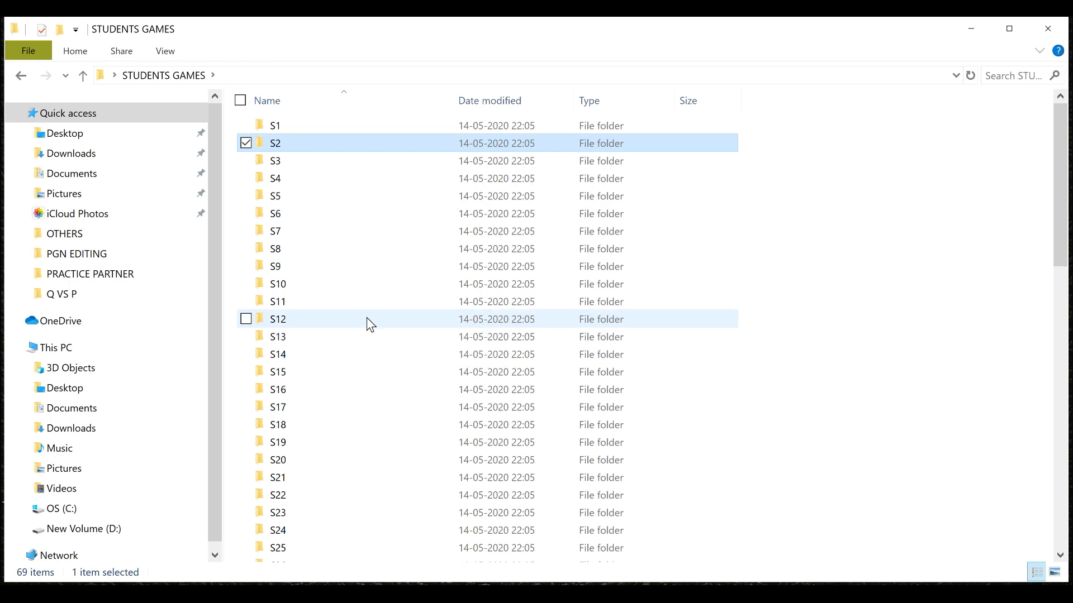
mouse_move(363, 323)
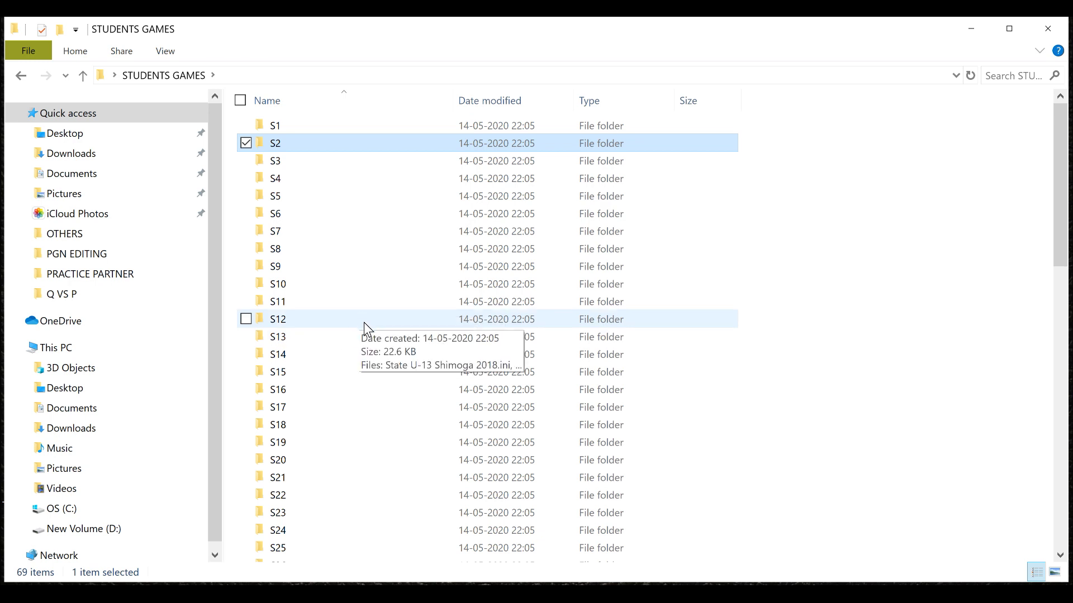
scroll(847, 400, "down", 14)
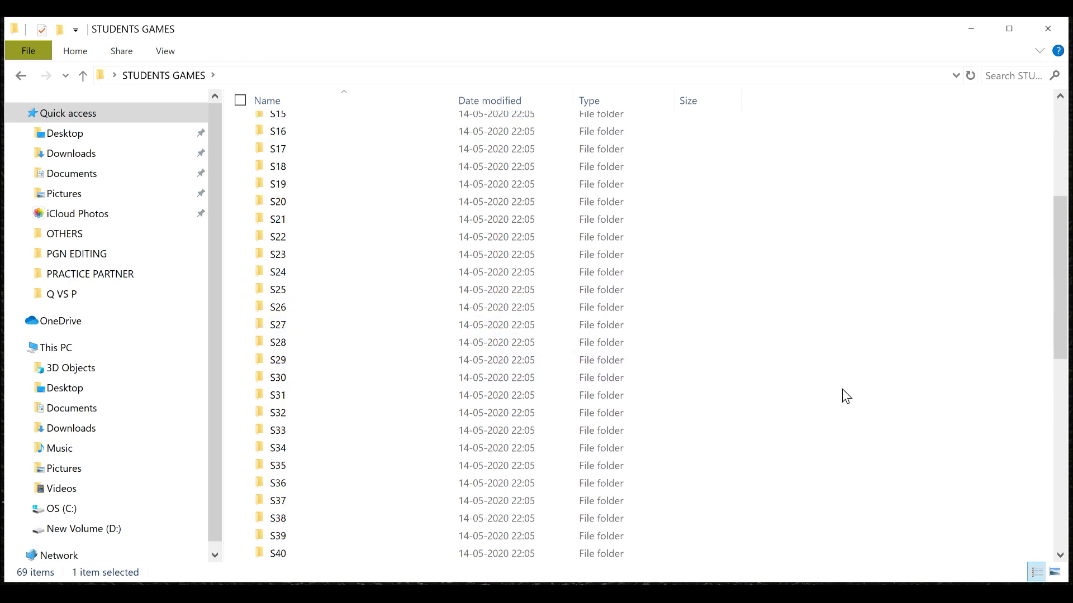
scroll(839, 388, "up", 1)
scroll(839, 388, "up", 14)
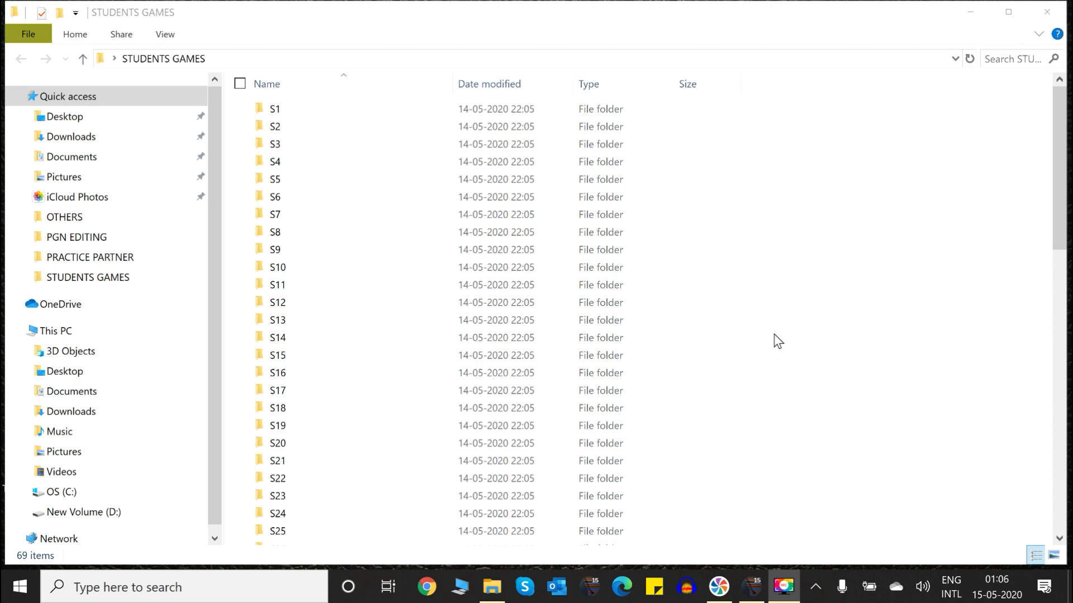
- Create a new folder named ALL GAMES inside STUDENTS GAMES
right_click(786, 277)
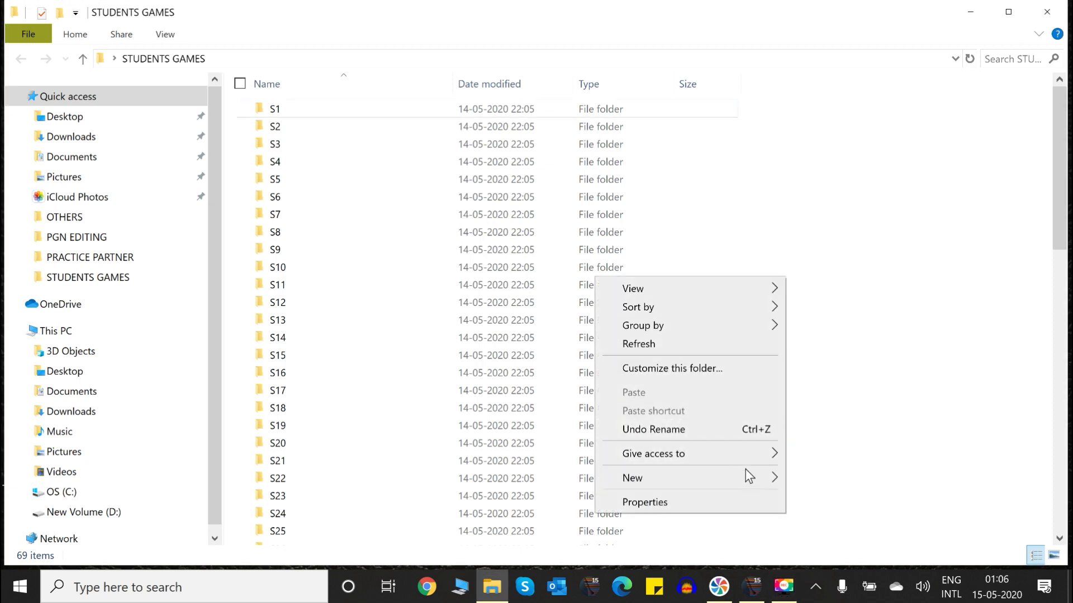
mouse_move(750, 476)
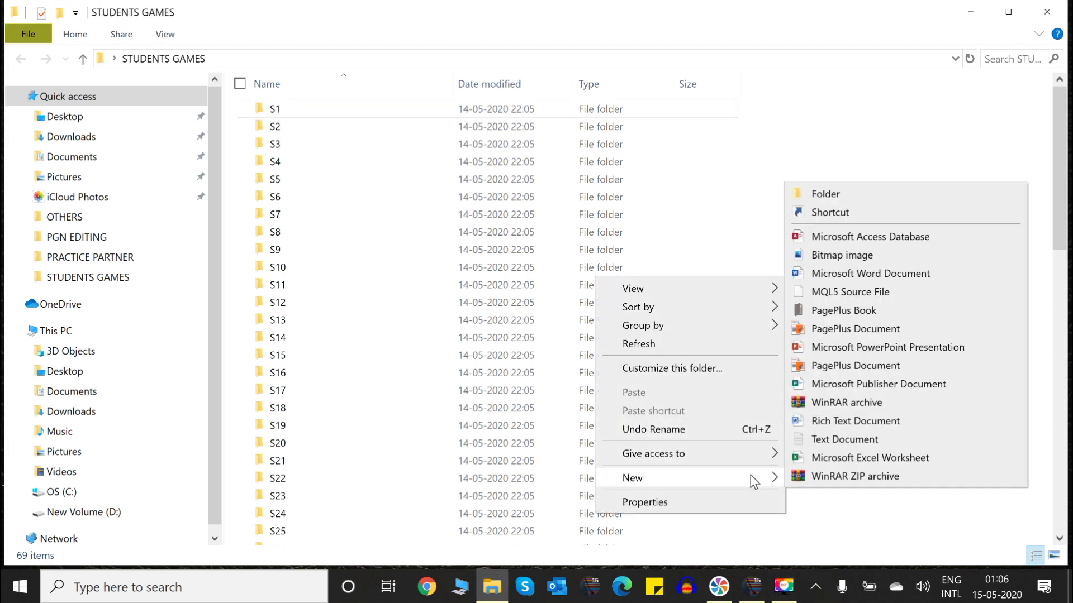
left_click(827, 196)
type("ALL GAMES")
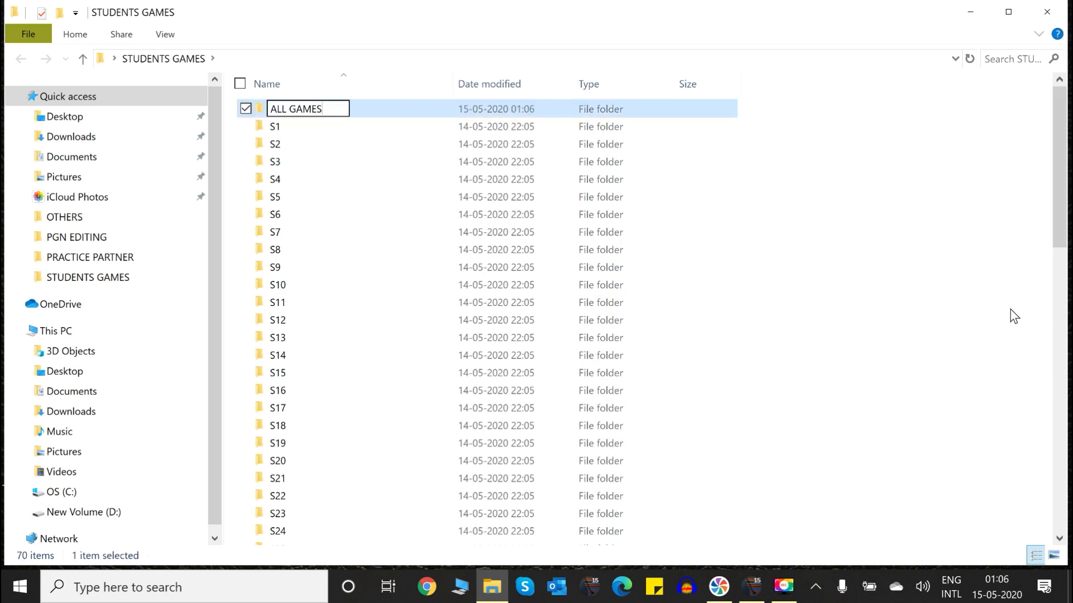
left_click(317, 127)
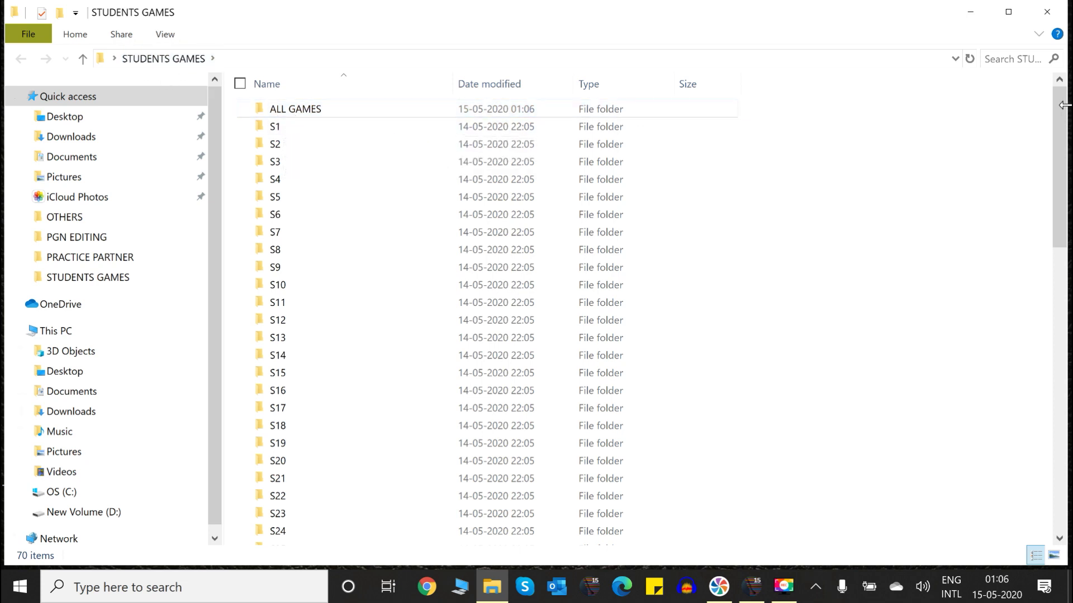
- Search the STUDENTS GAMES folder for *.pgn and copy all the files found
left_click(998, 57)
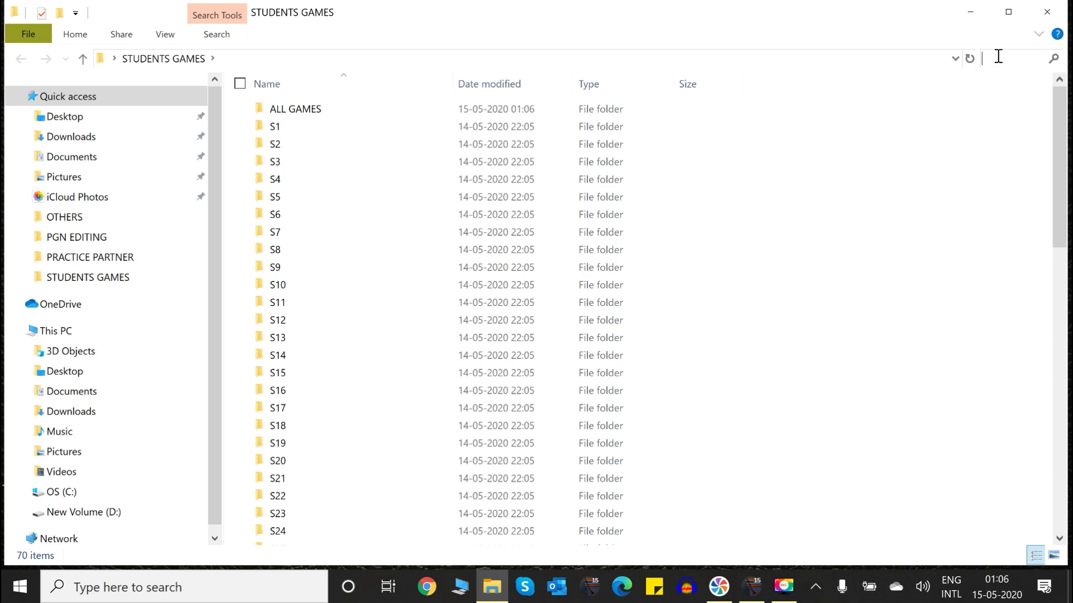
type("*.pgn")
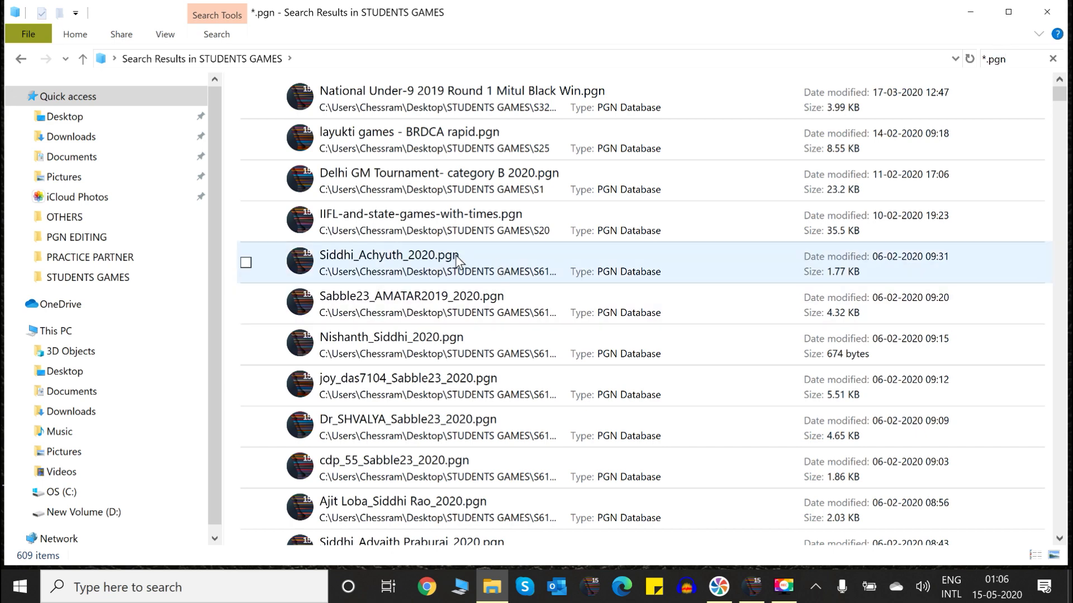
left_click(455, 255)
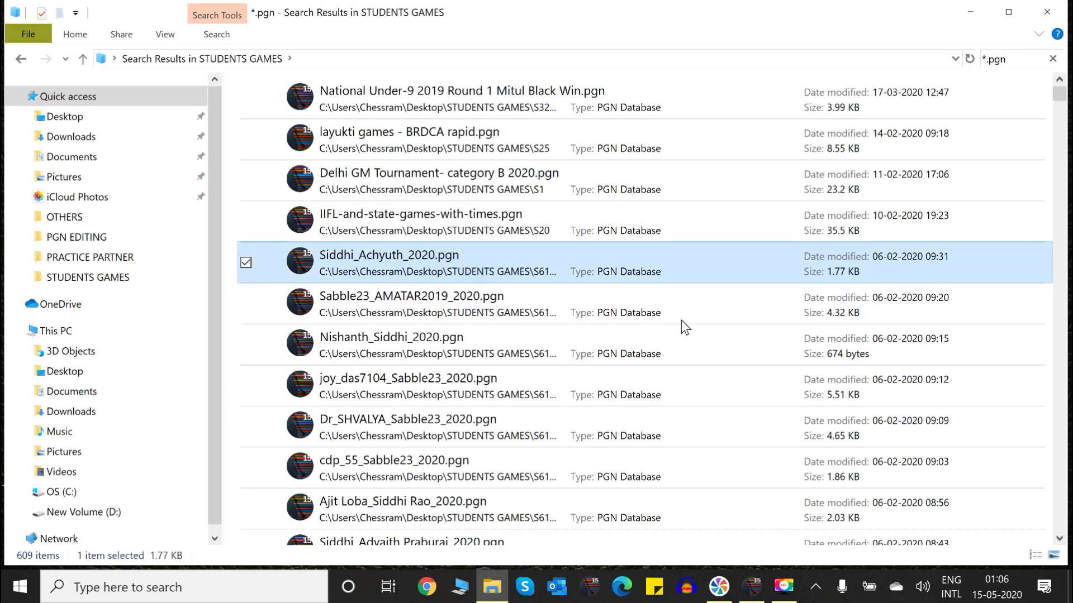
key("ctrl+a")
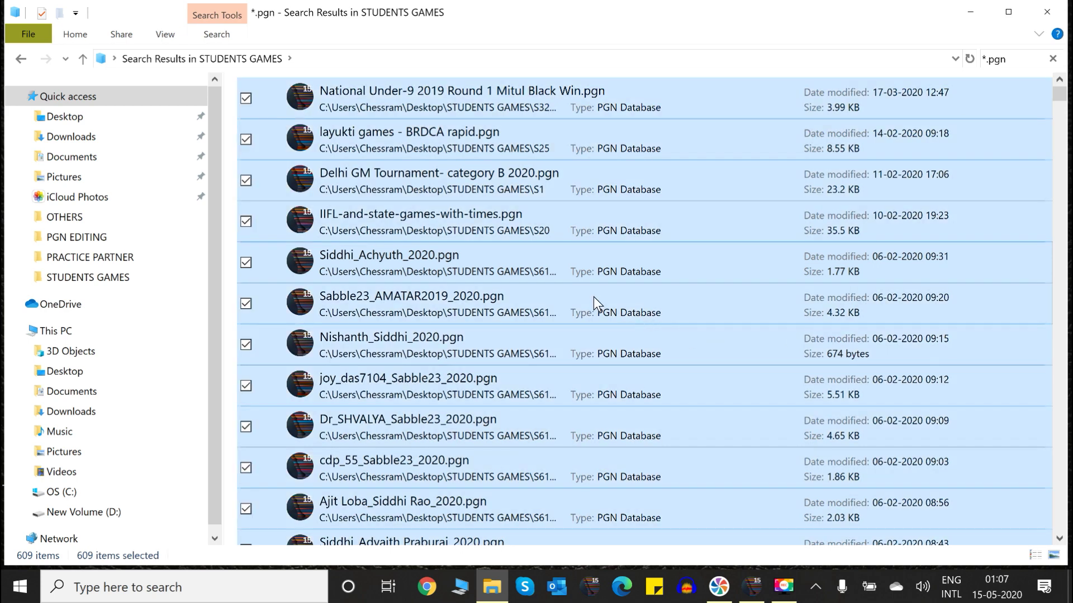
right_click(435, 221)
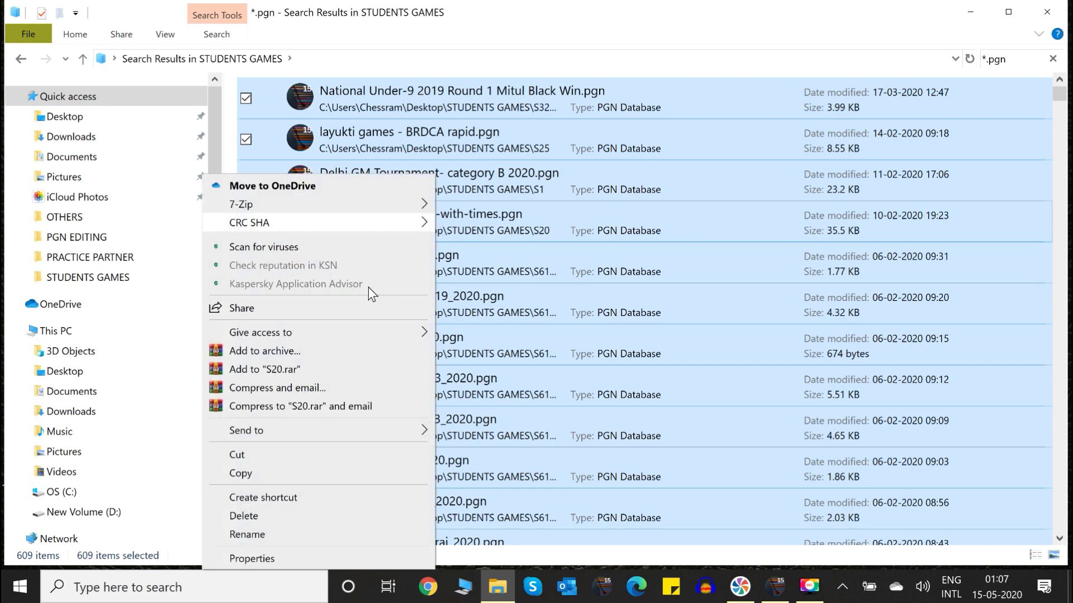
left_click(279, 475)
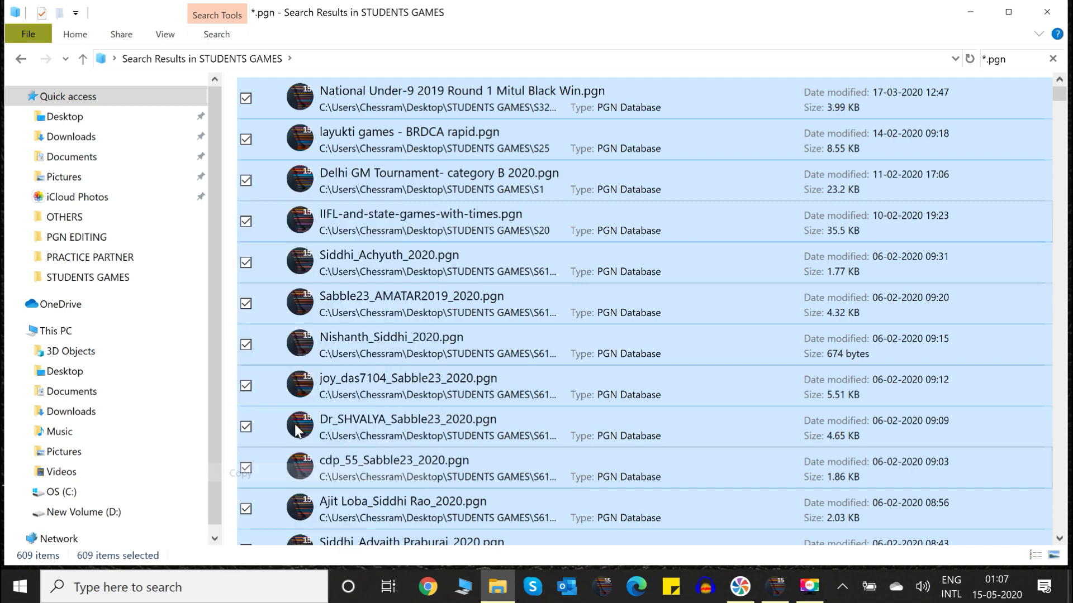
- Paste the copied PGN files into the ALL GAMES folder, closing the same-name prompt without replacing any files
left_click(21, 59)
left_click(310, 117)
double_click(310, 114)
right_click(392, 263)
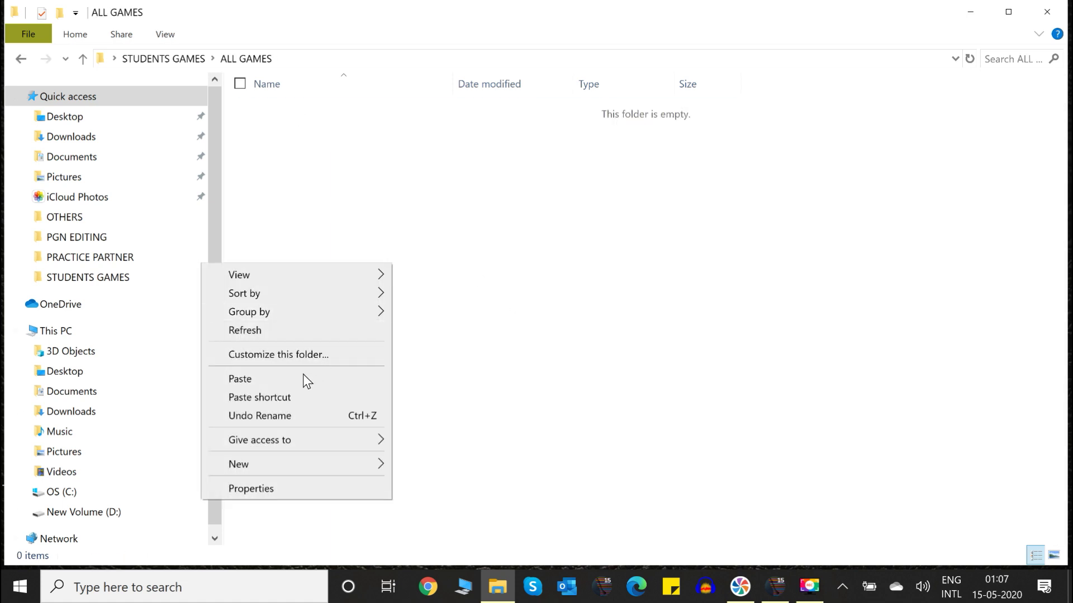
left_click(240, 379)
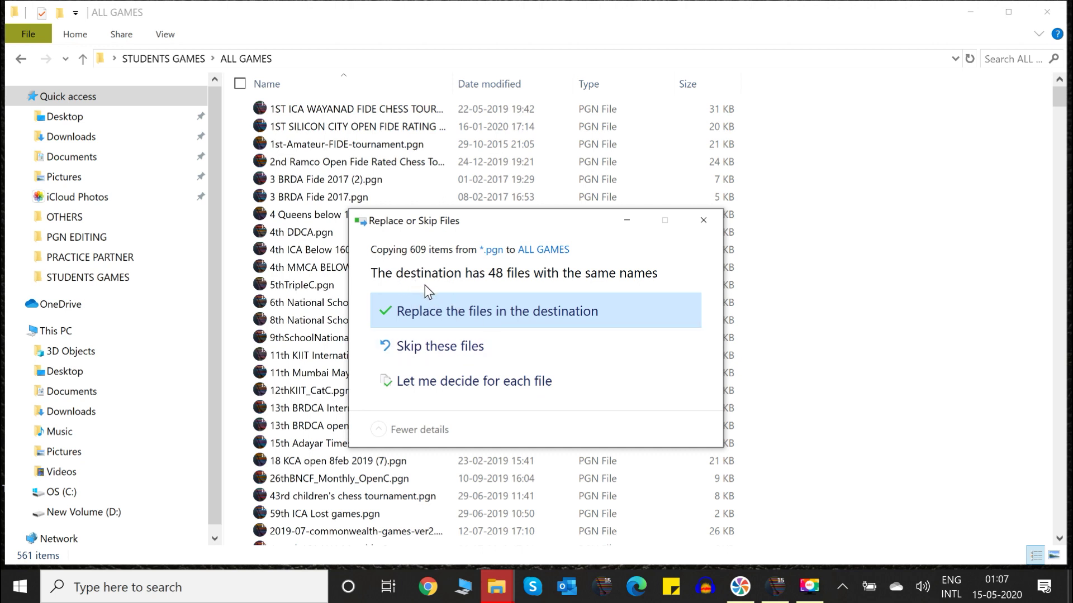
left_click(710, 228)
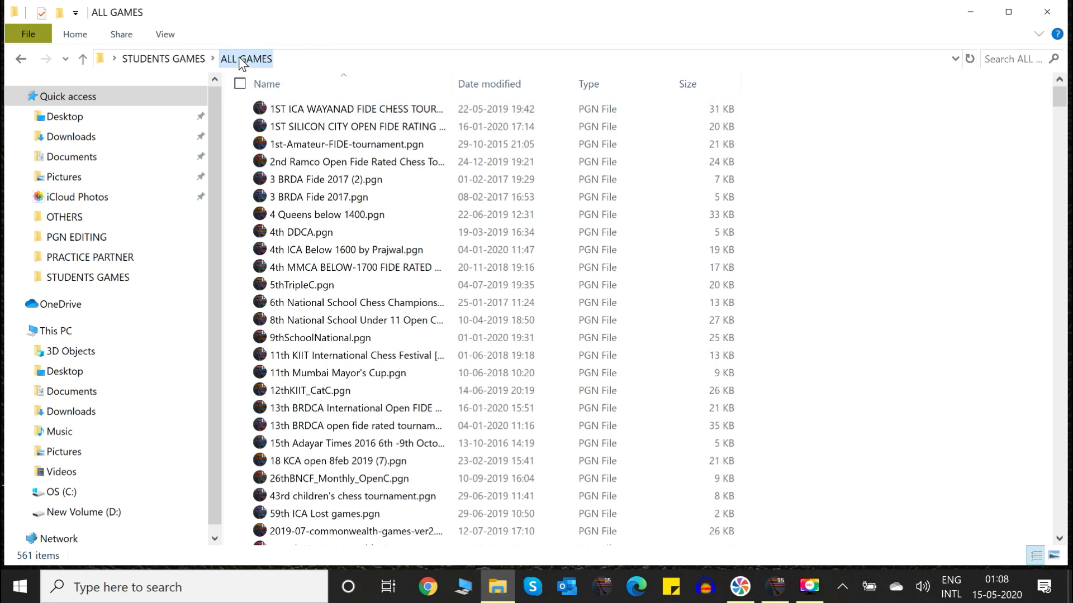
- Copy the full path of the ALL GAMES folder in File Explorer
left_click(296, 60)
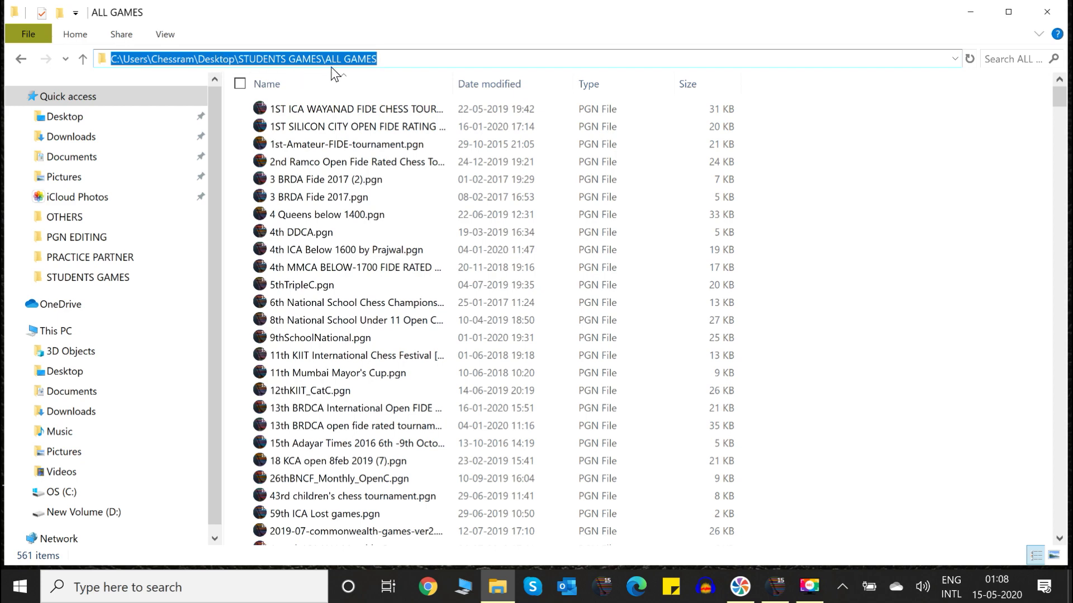
right_click(363, 61)
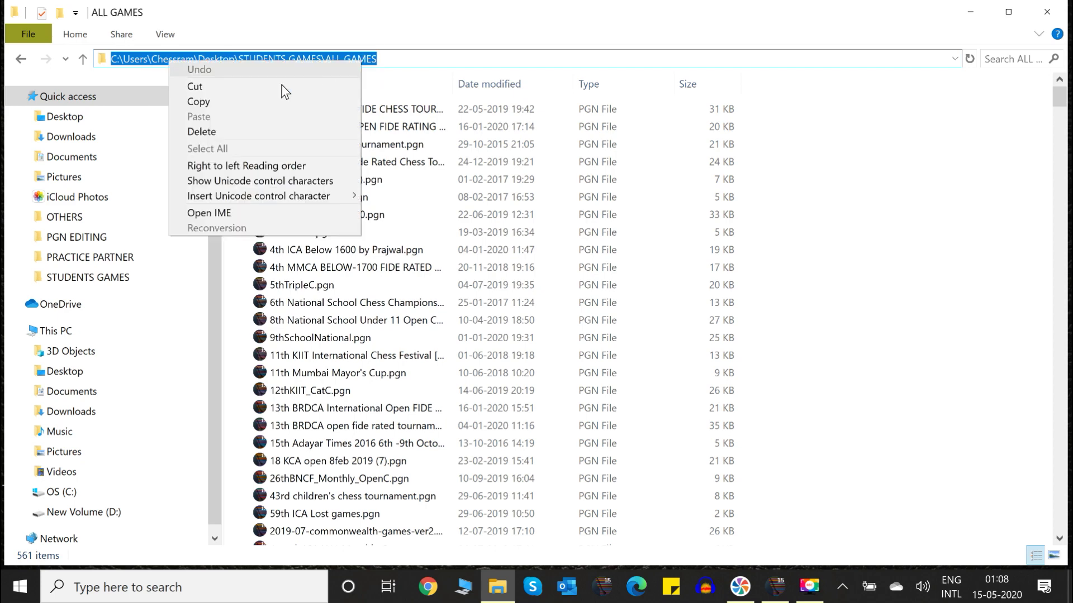
left_click(225, 101)
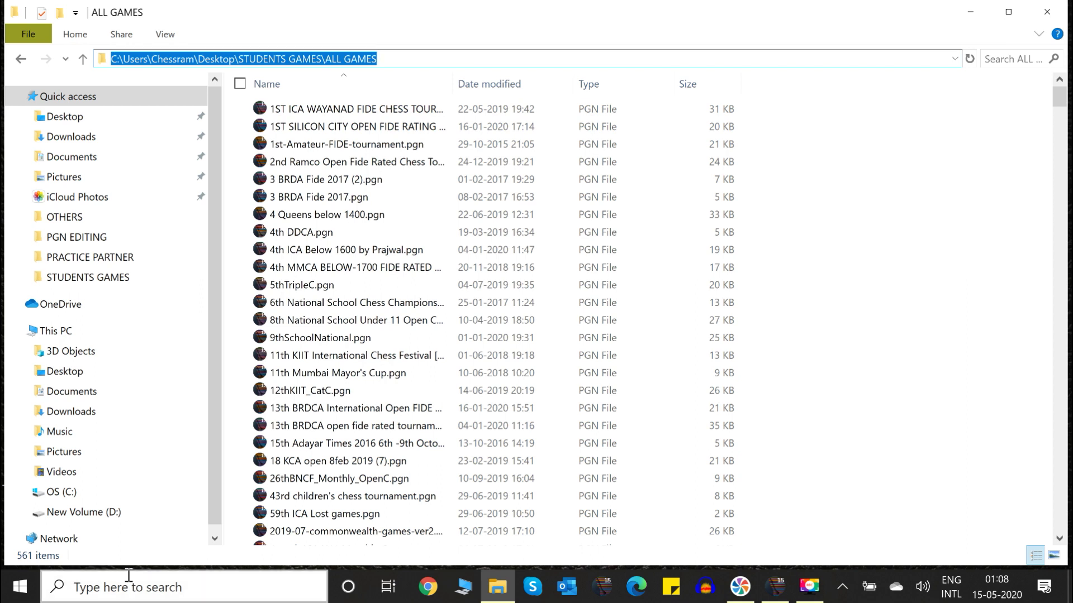
- Open Command Prompt via a cmd search and change to the ALL GAMES directory with cd and the copied path
left_click(199, 586)
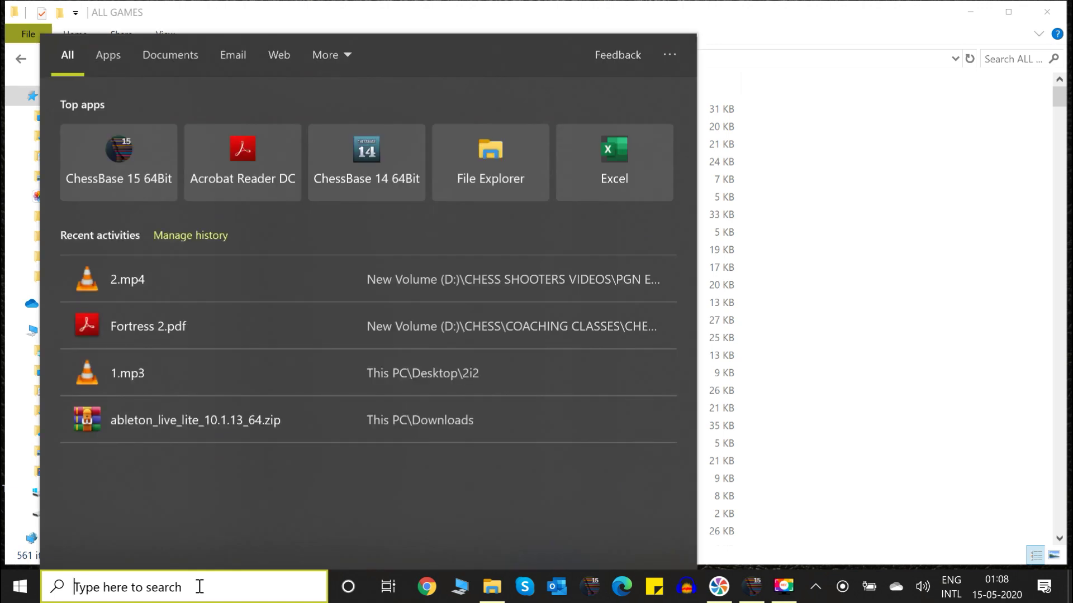
type("cmd")
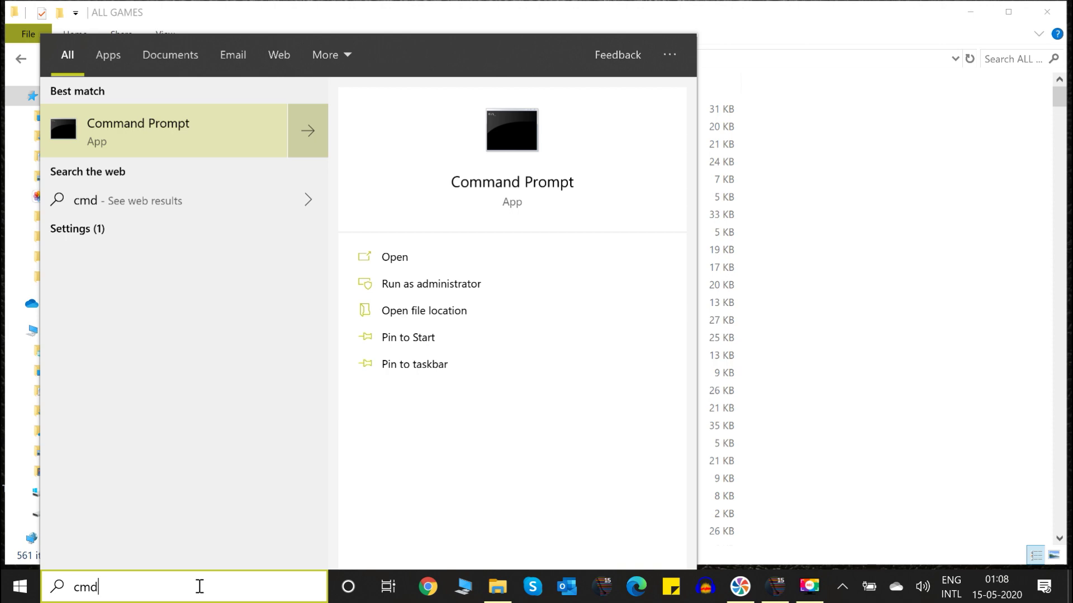
key("Return")
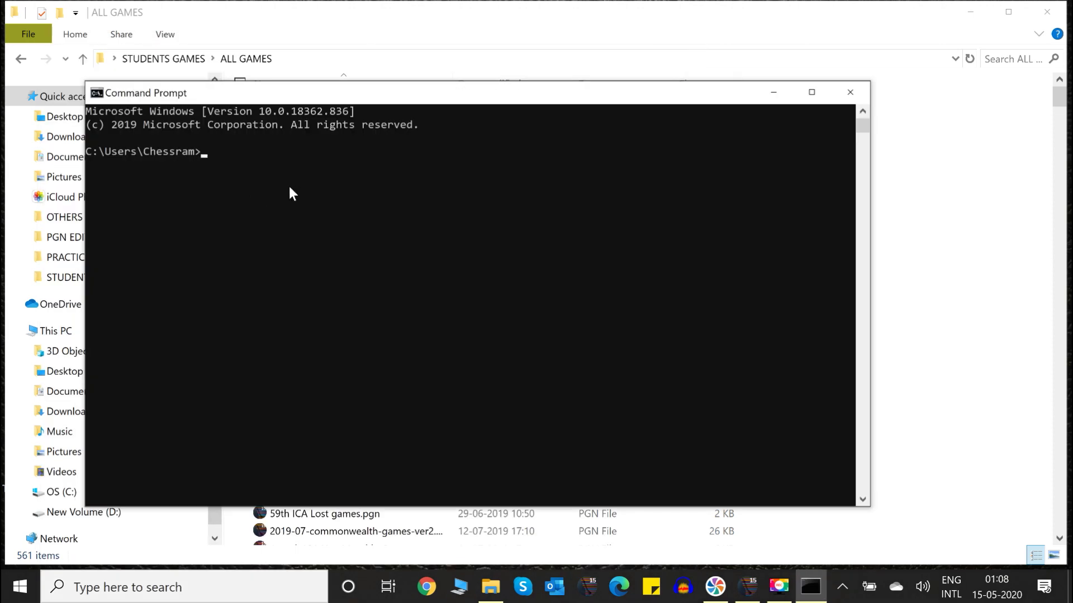
left_click_drag(457, 97, 572, 130)
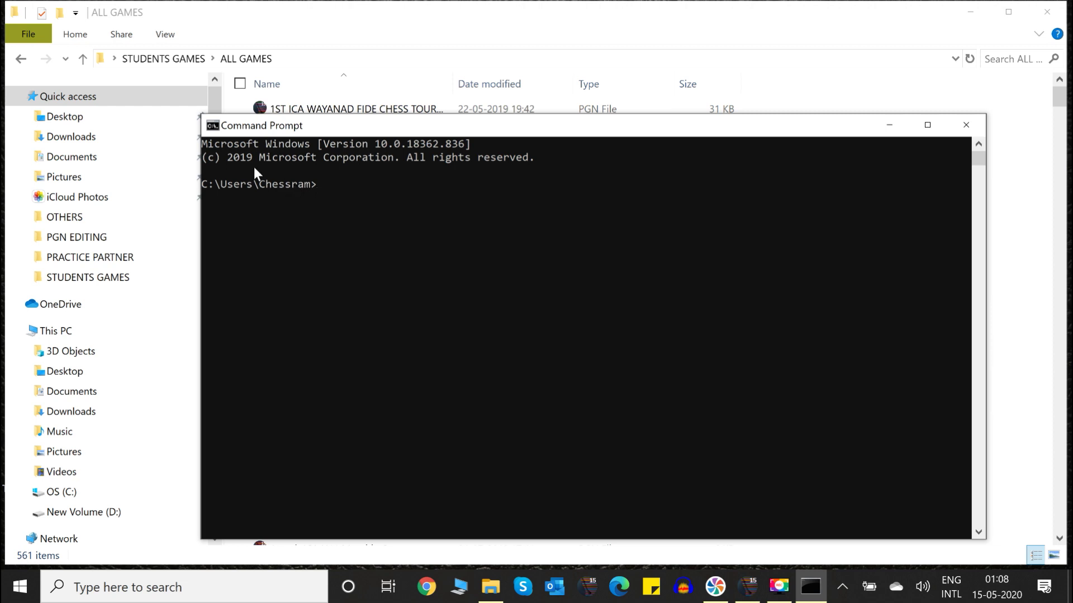
type("cd")
key("ctrl+v")
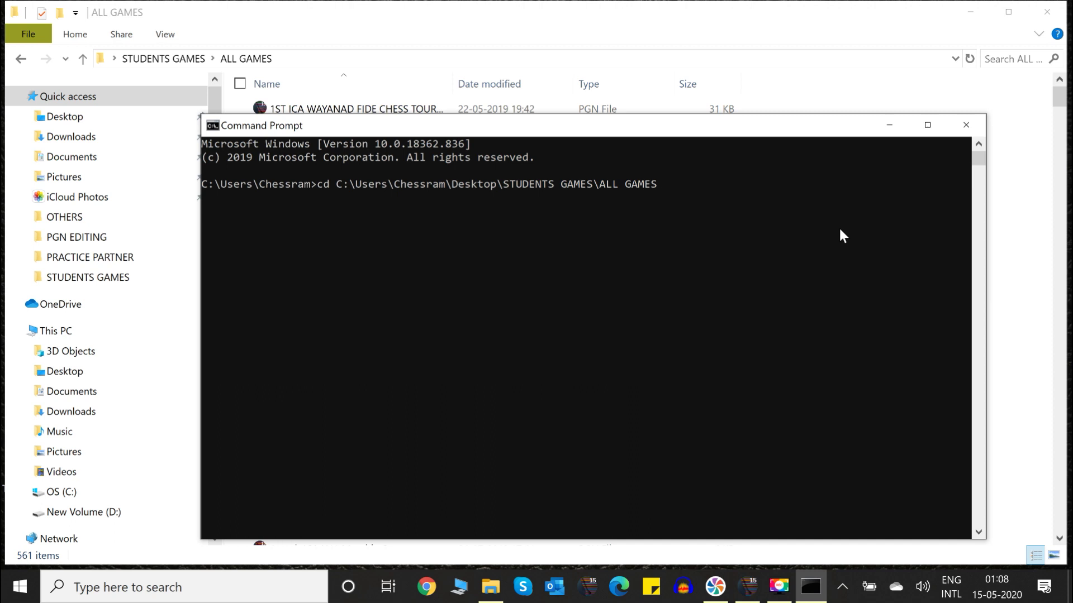
key("Return")
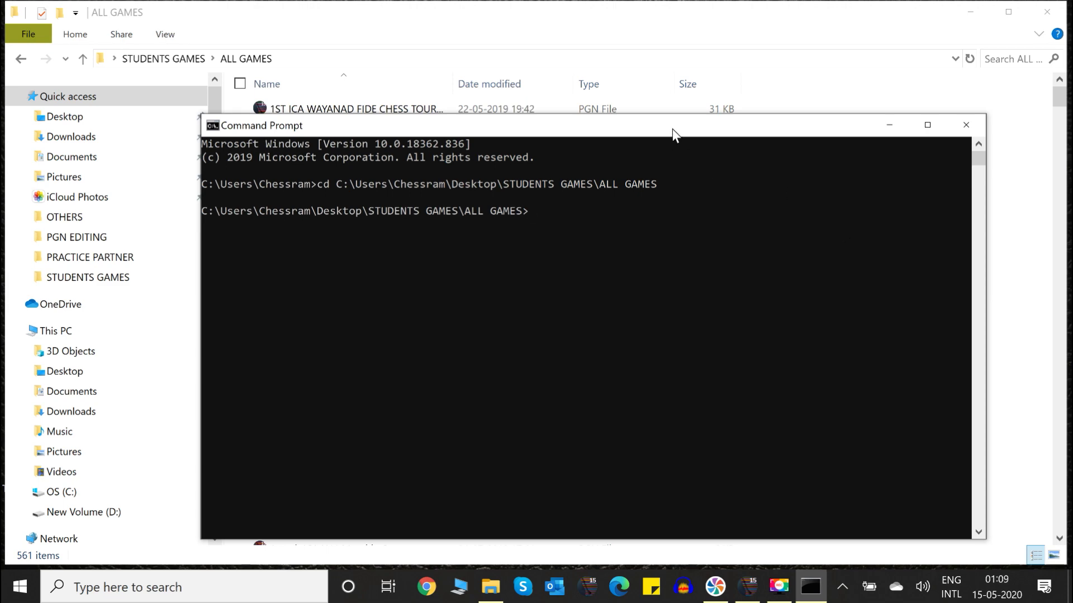
- Combine all PGN files in the folder with copy /b *.pgn 1.pgn, and close Command Prompt
left_click_drag(672, 128, 687, 163)
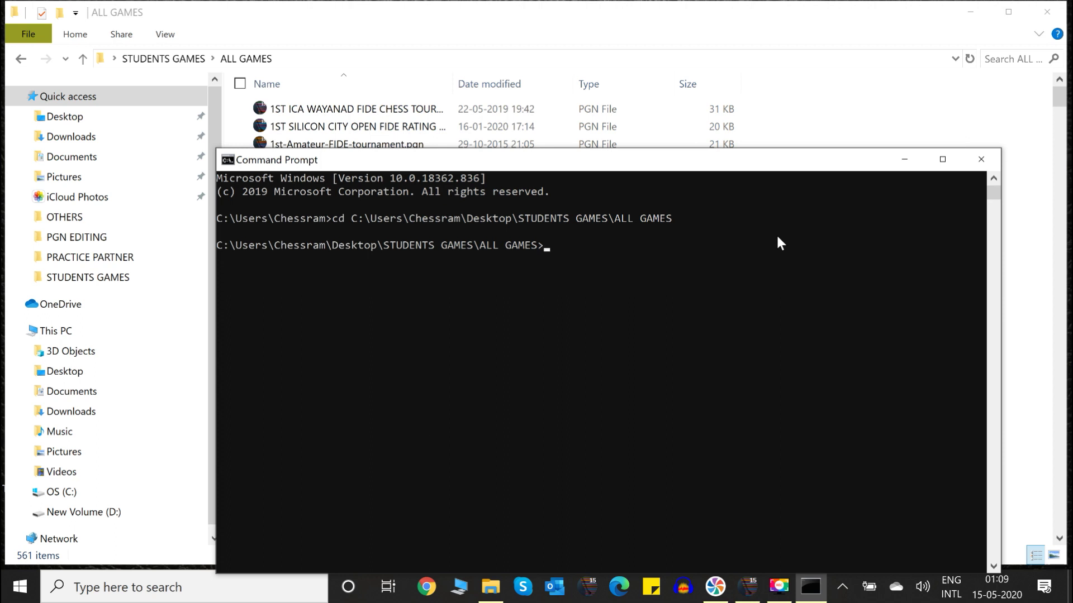
type("copy /b")
type("*.pgn")
type("pgn")
left_click_drag(353, 162, 380, 117)
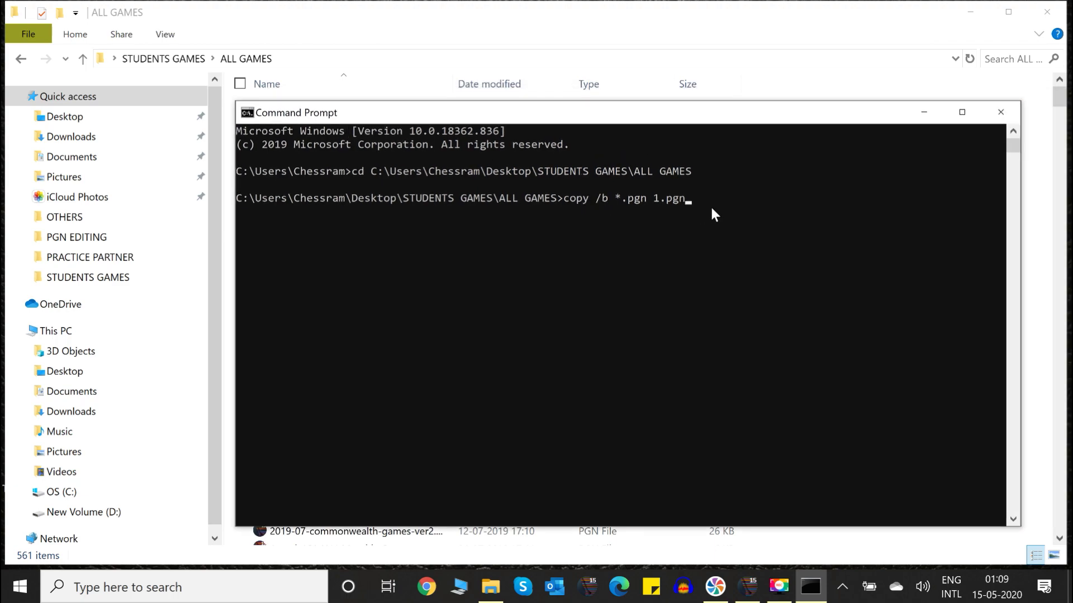
key("Return")
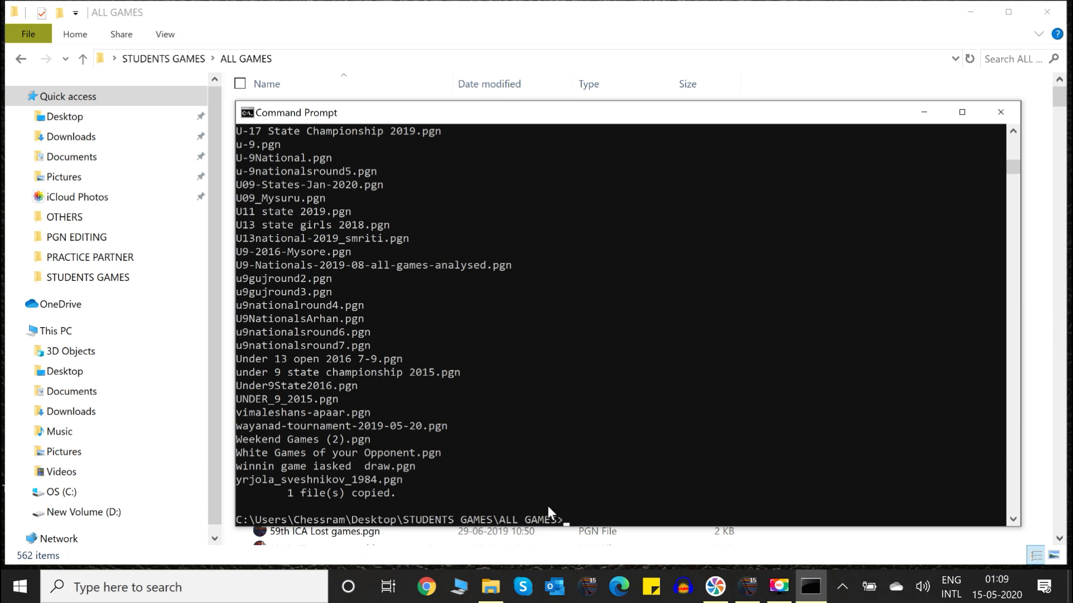
left_click(1008, 113)
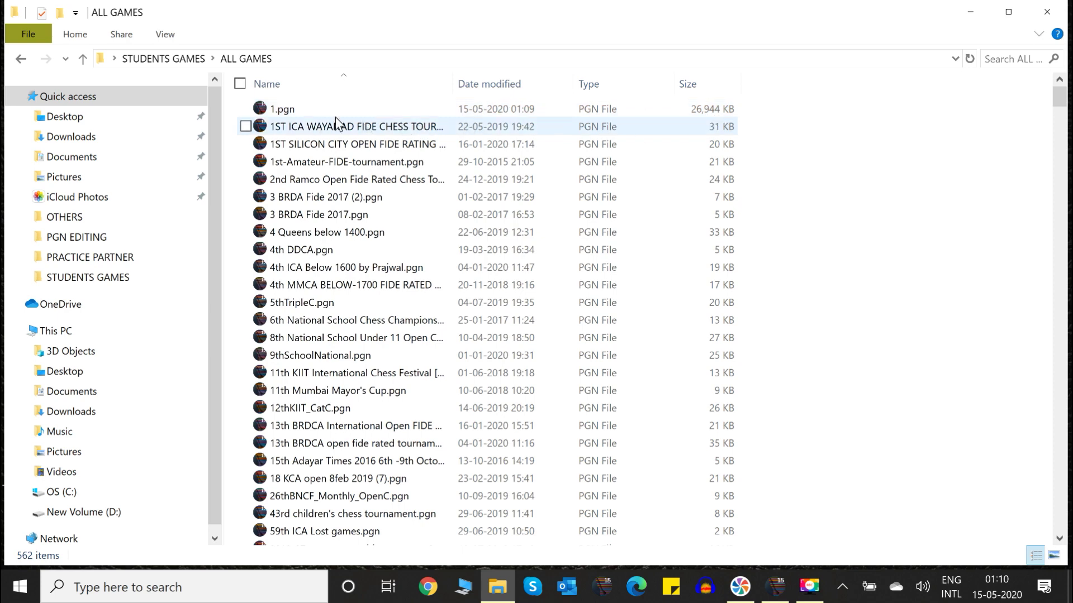
- Open the combined 1.pgn from the ALL GAMES folder, review its game list through the last entry, and close the list
double_click(284, 110)
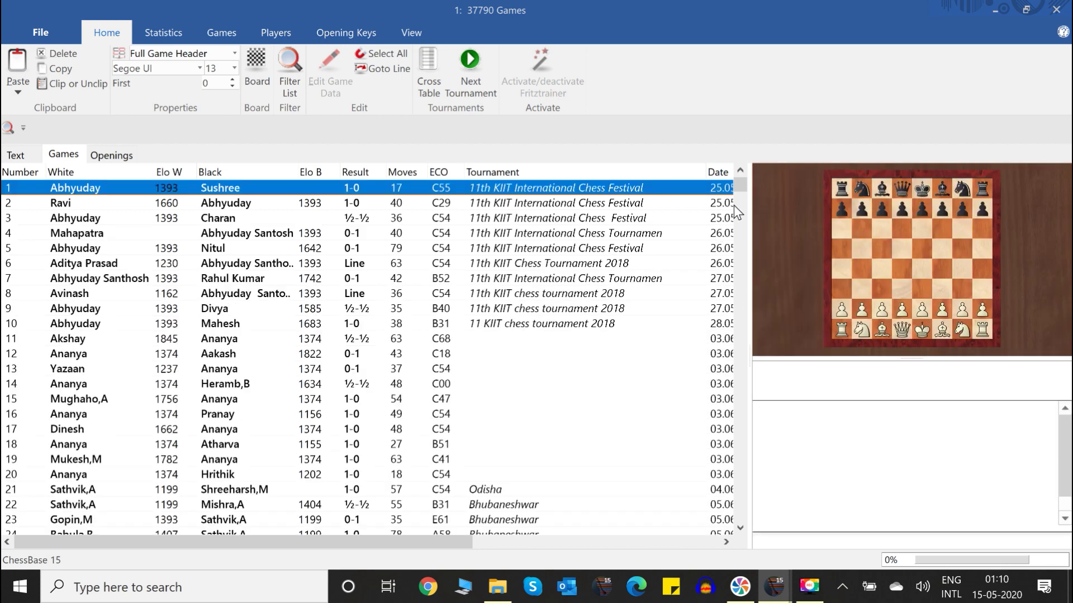
left_click_drag(741, 189, 731, 525)
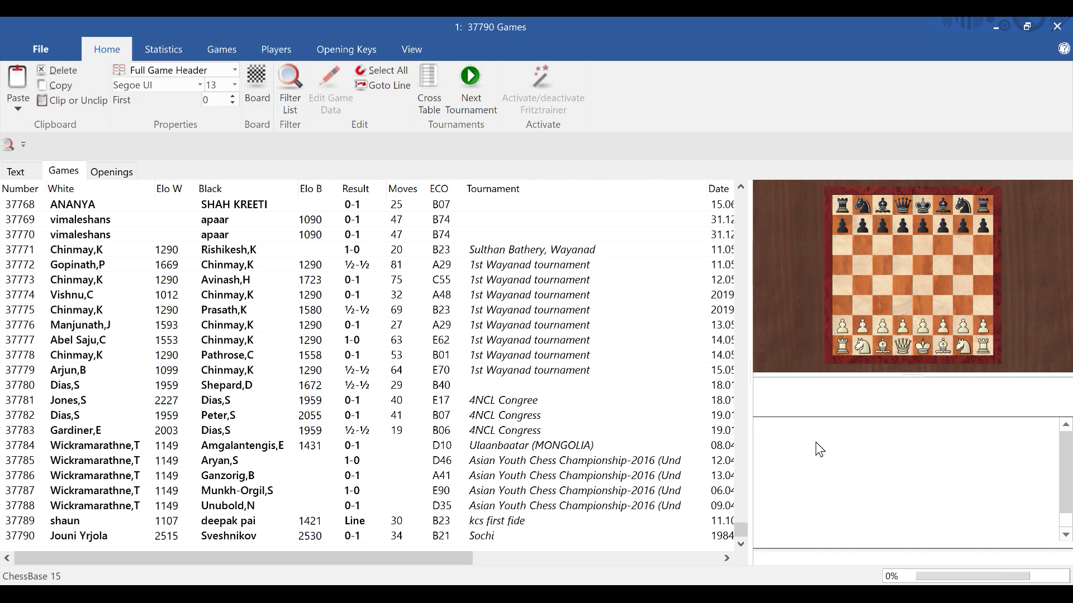
left_click(1058, 28)
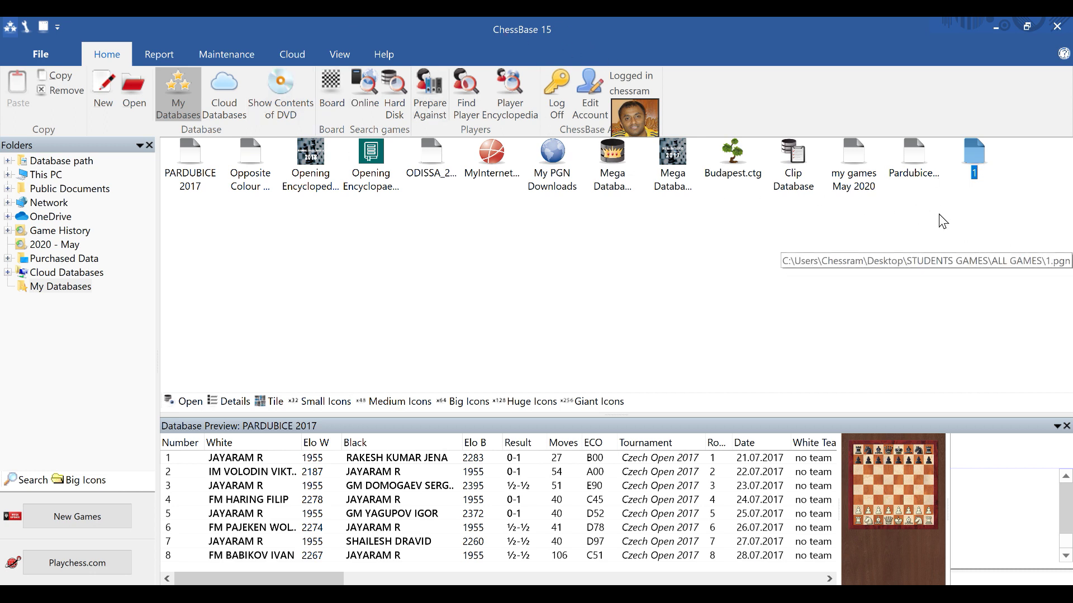
- Search database 1 for games with the Back Rank tactic under Manoeuvres, stopping the search after several results appear
right_click(974, 157)
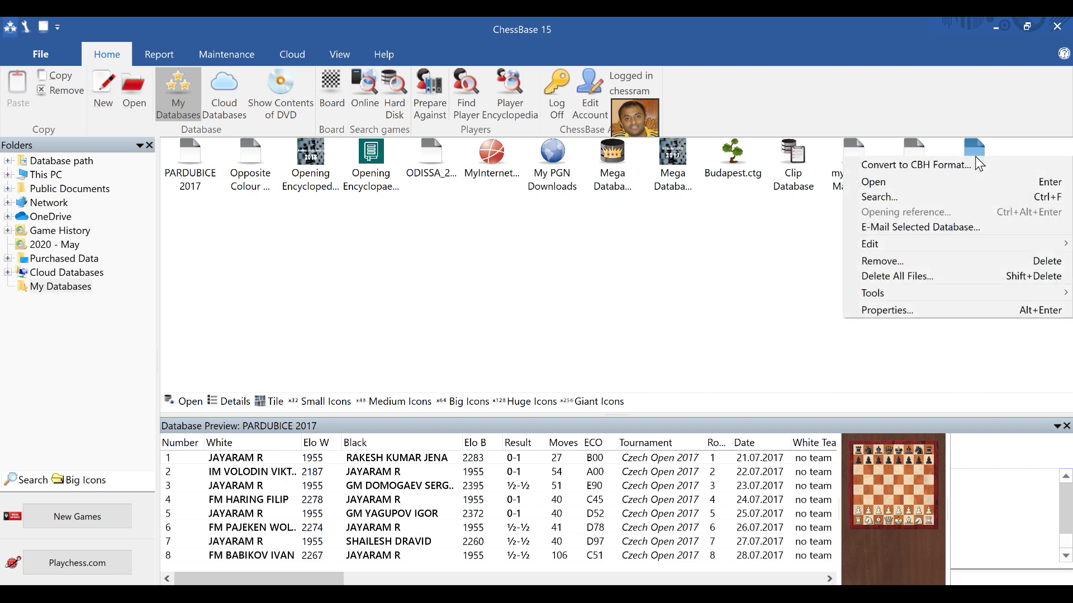
left_click(885, 198)
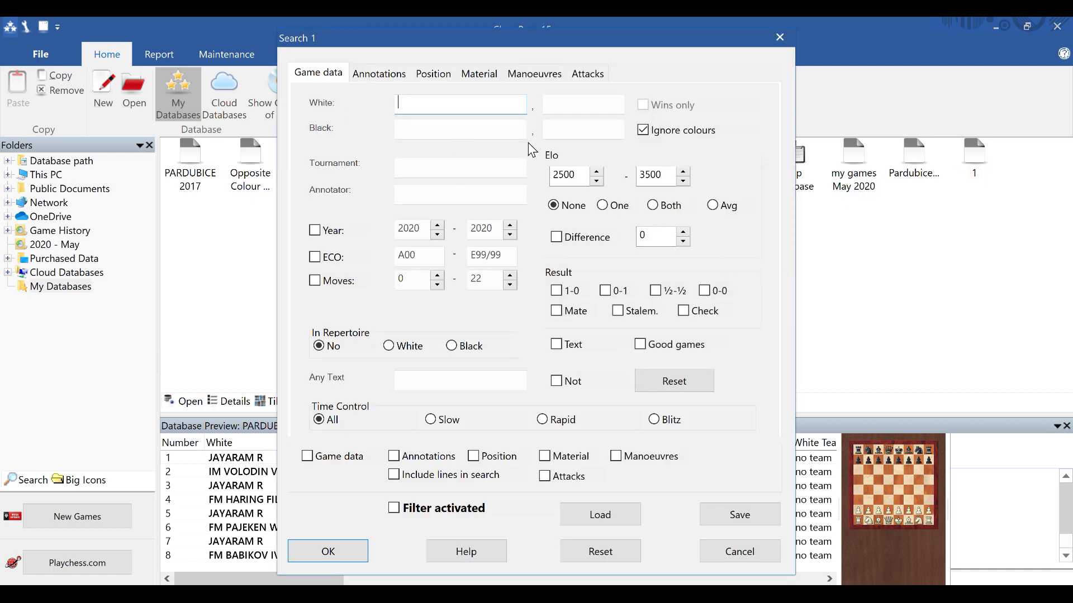
left_click(535, 75)
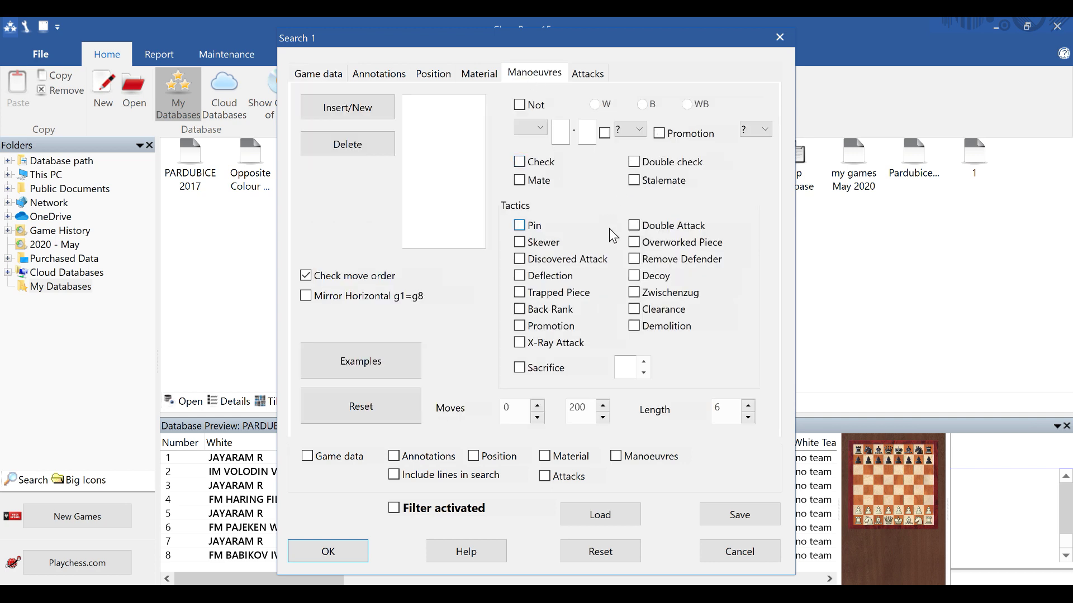
left_click(518, 310)
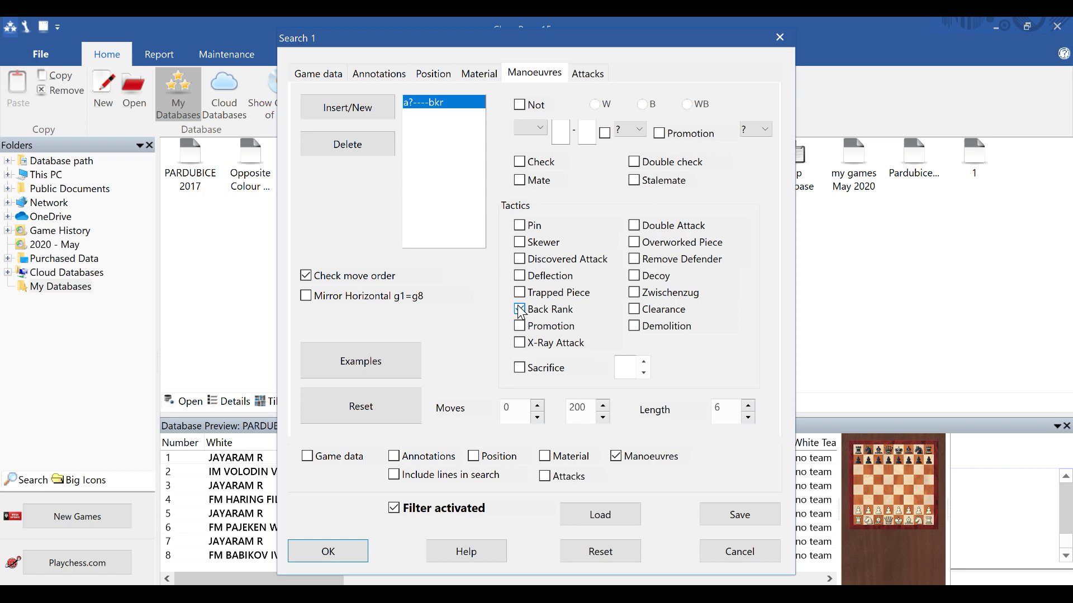
left_click(310, 553)
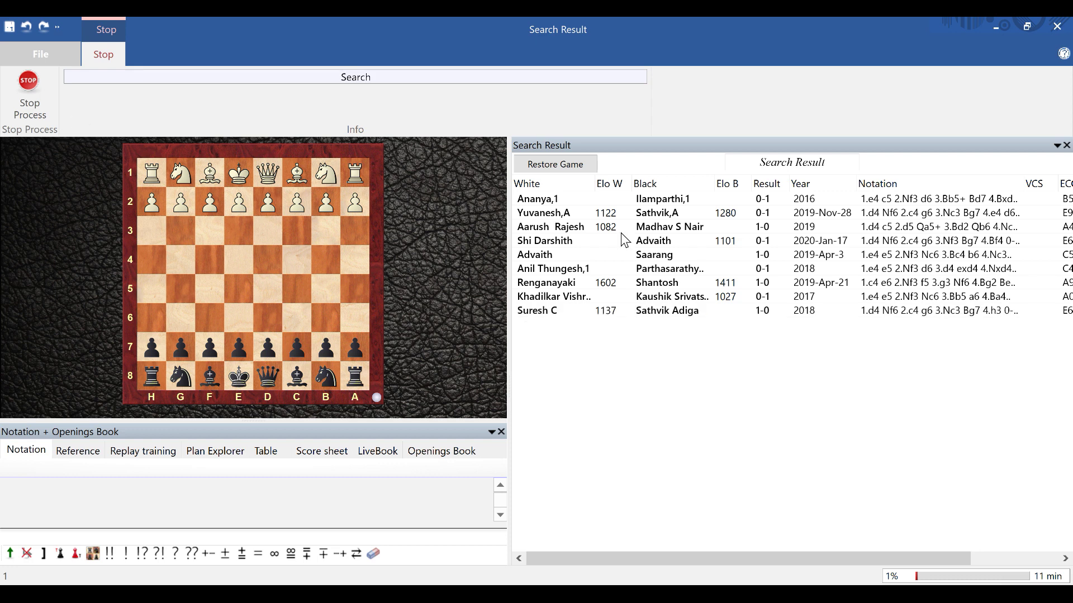
left_click(29, 81)
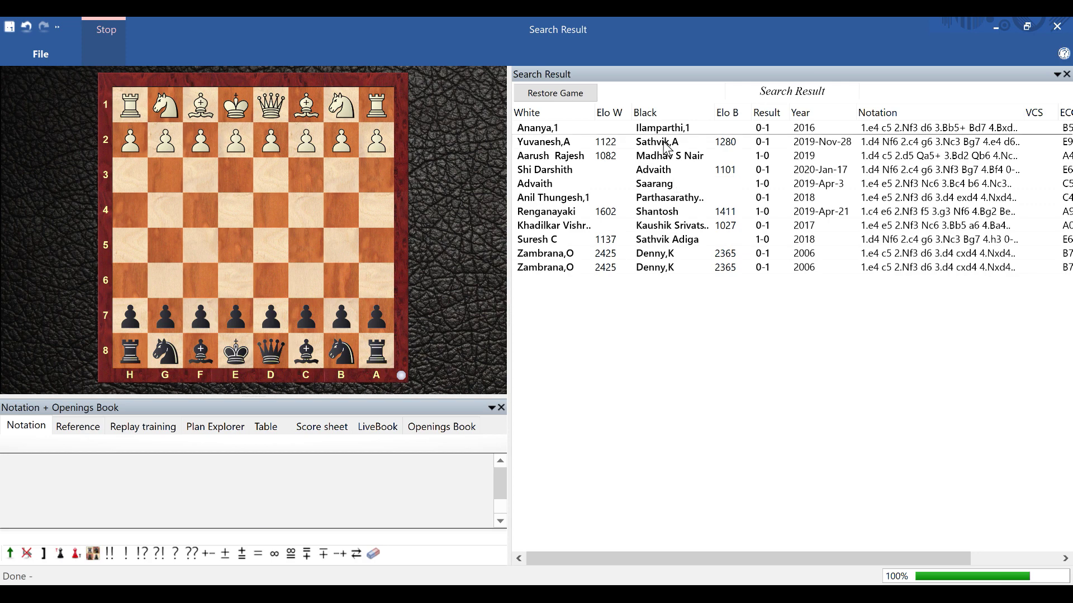
- Open the 9th School Nationals 2019 game from the search results, replay it from 30...c1Q to 32...Qxd1#, and close it
double_click(729, 225)
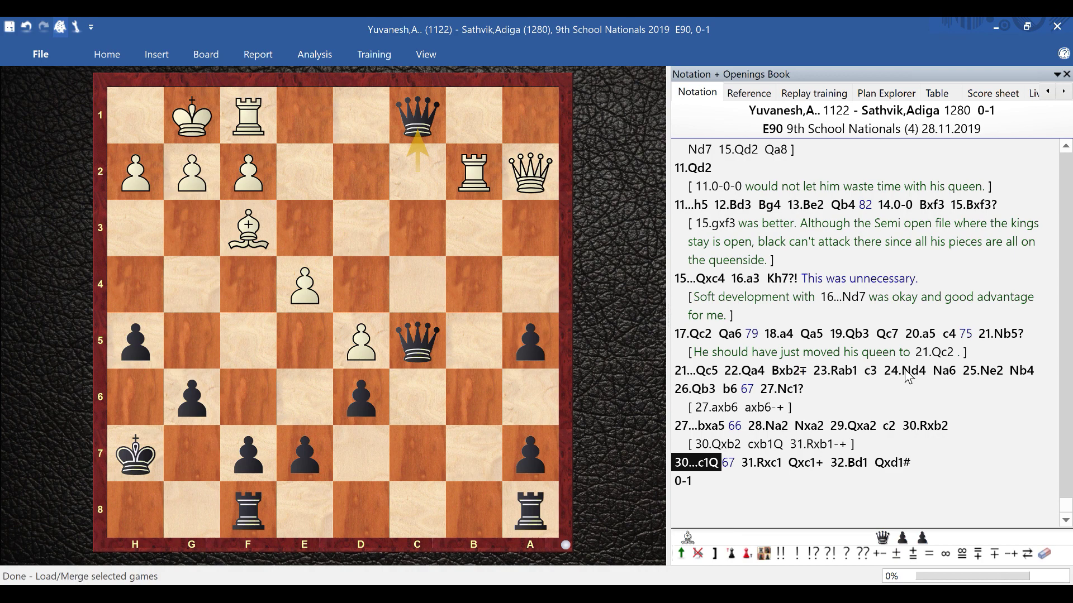
key("Right")
key("Right")
key("Right")
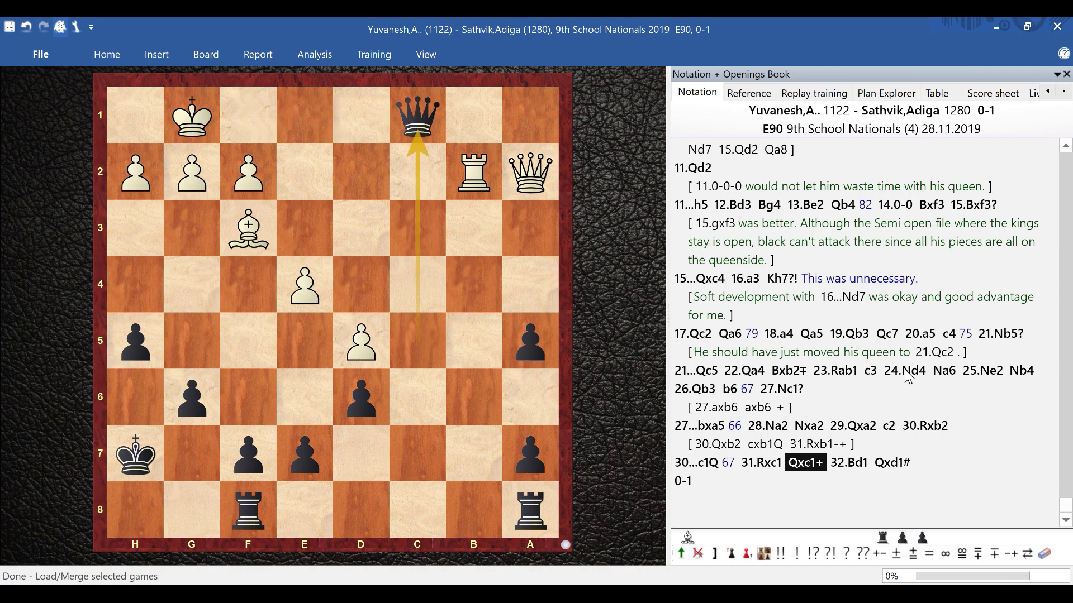
key("Right")
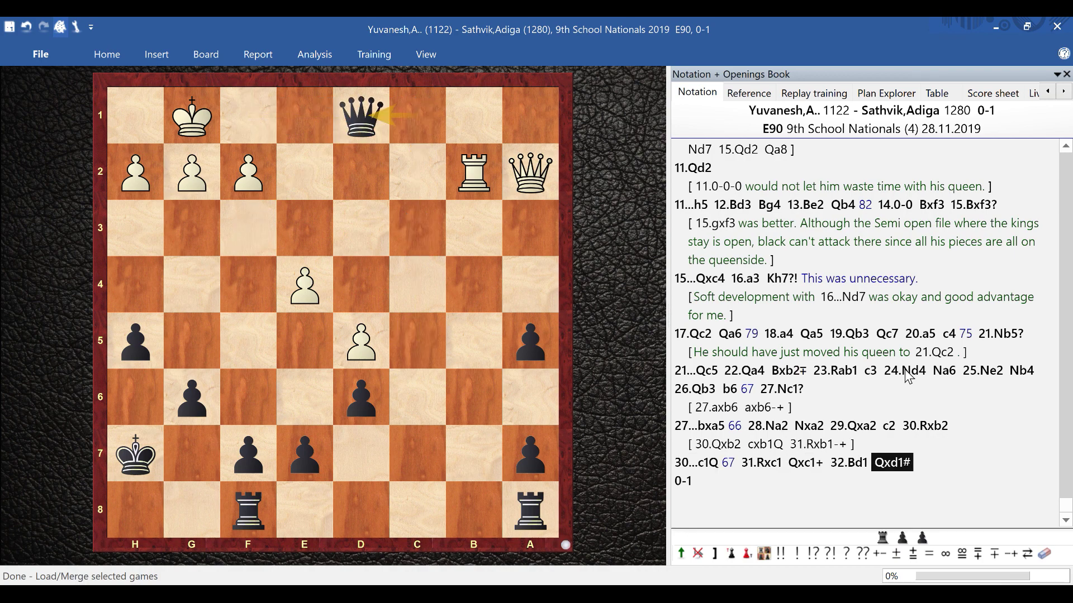
left_click(1060, 32)
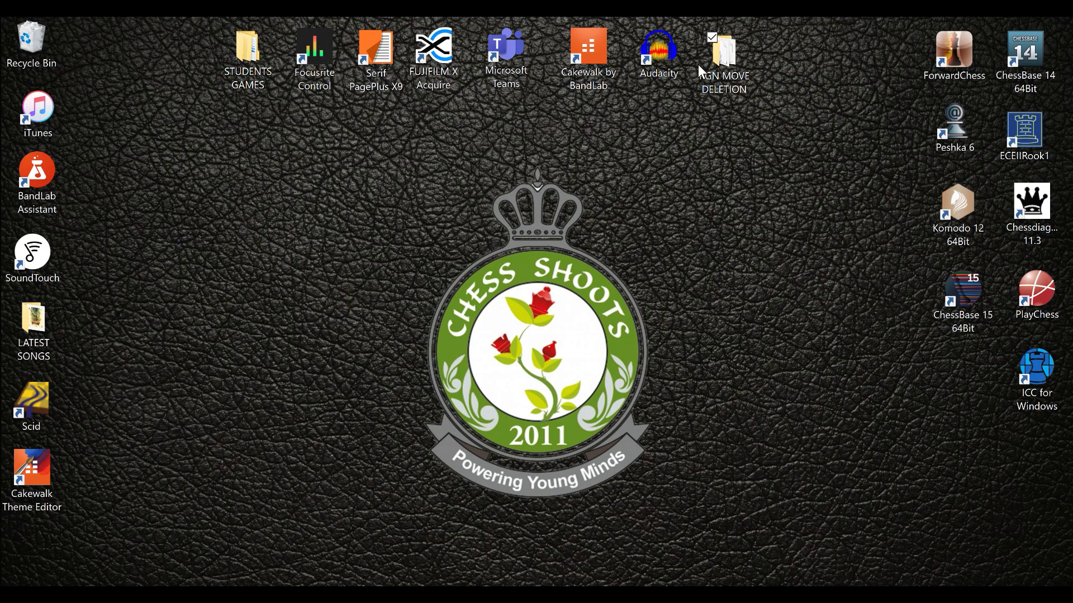
- Open set1.pgn from the PGN MOVE DELETION folder on the desktop, preview game 1's moves, and close the game list
double_click(715, 55)
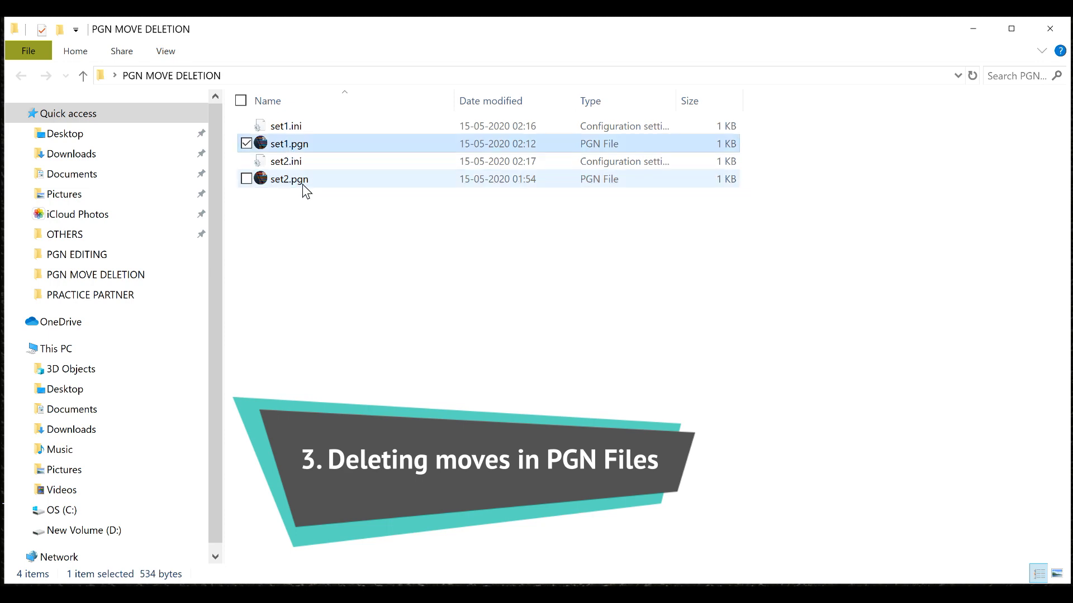
double_click(293, 144)
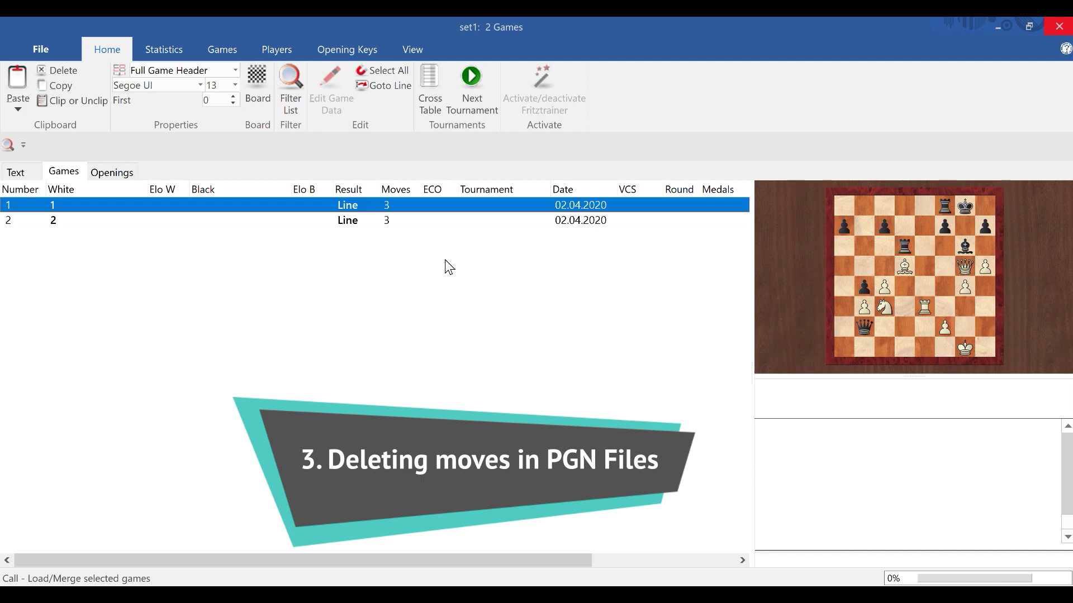
left_click(269, 210)
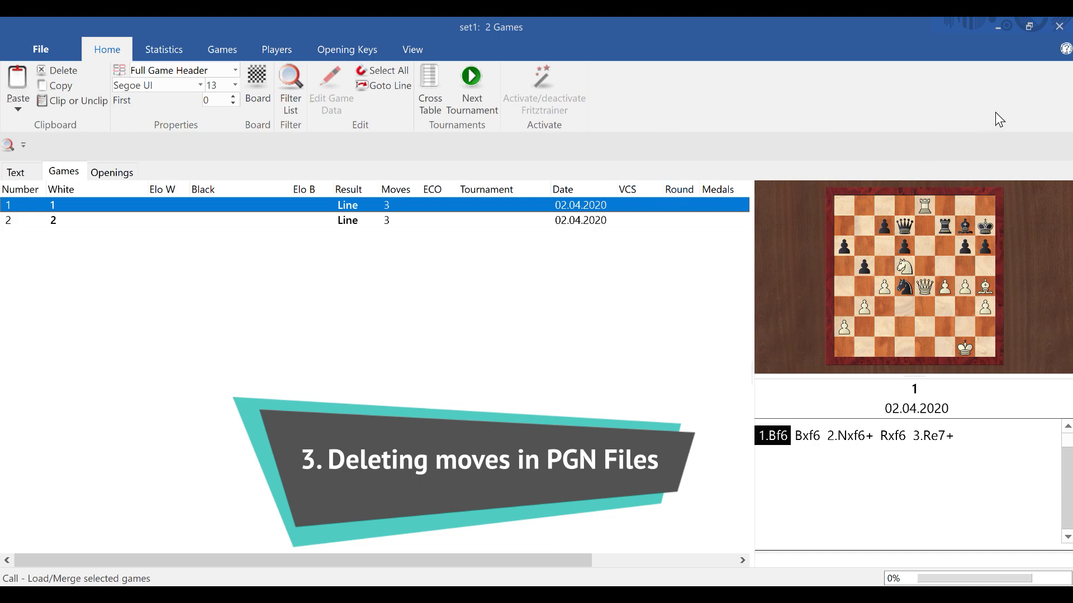
left_click(1060, 29)
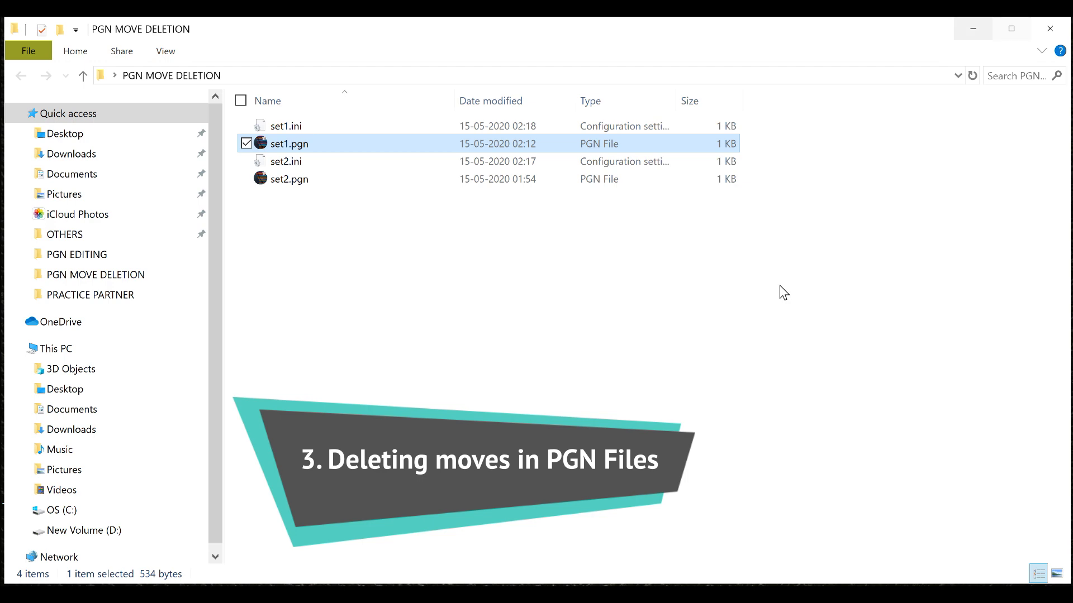
- Switch to the pgn-extract page (cs.kent.ac.uk/people/staff/djb/pgn-extract/) in Chrome, select its address, and find the Available Files section
left_click(541, 581)
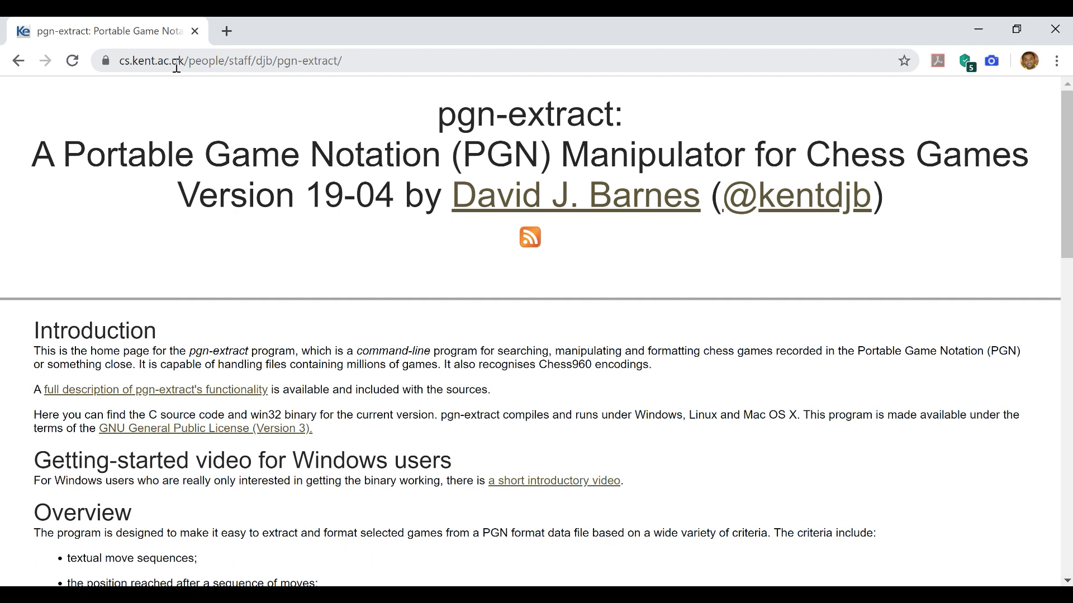
left_click(340, 56)
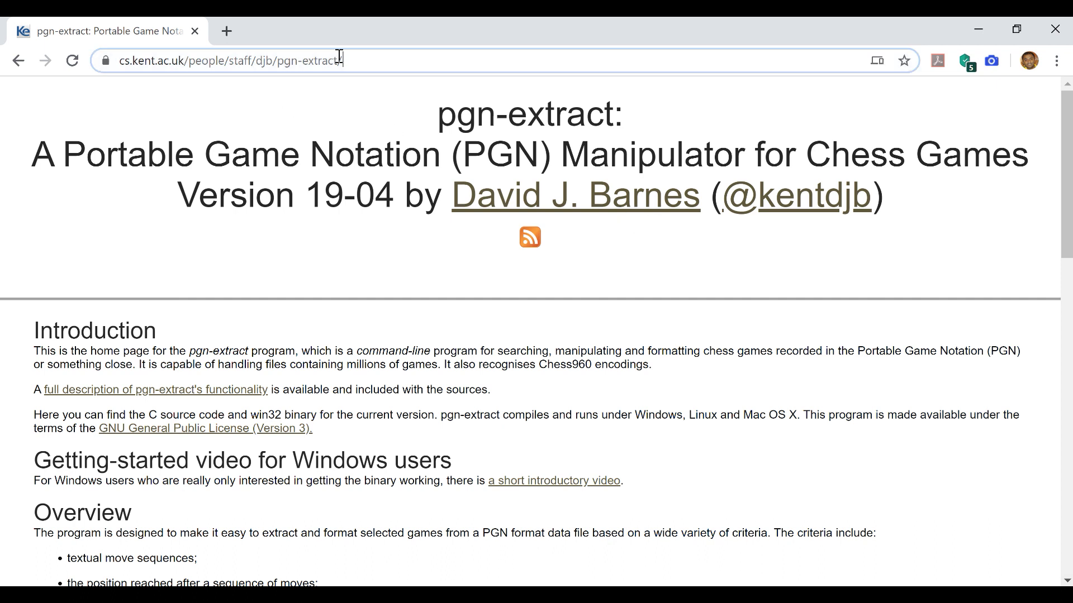
left_click_drag(340, 56, 107, 62)
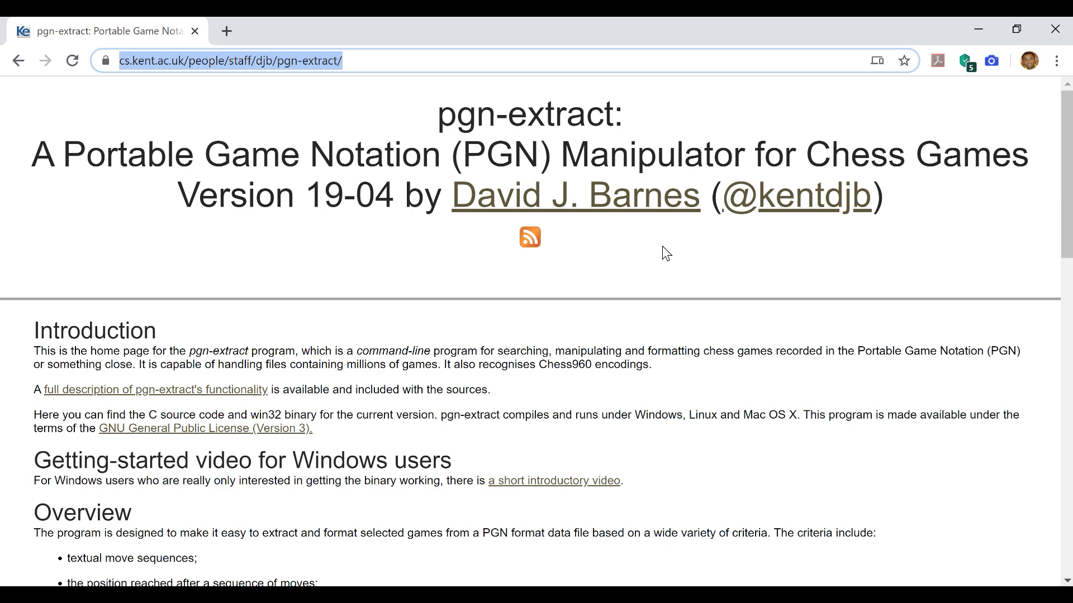
scroll(662, 248, "down", 6)
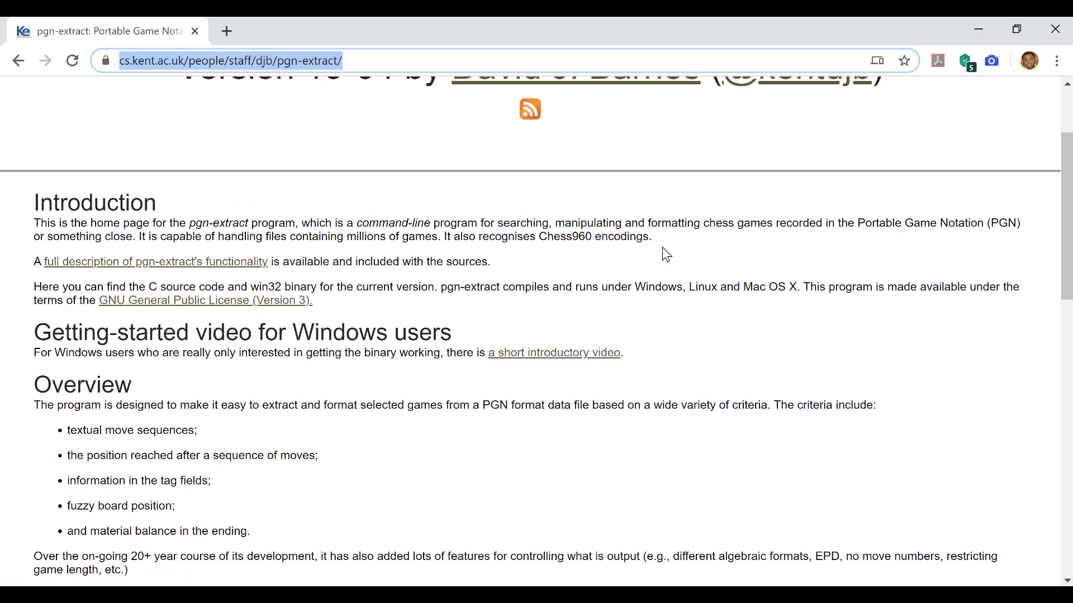
scroll(662, 247, "down", 6)
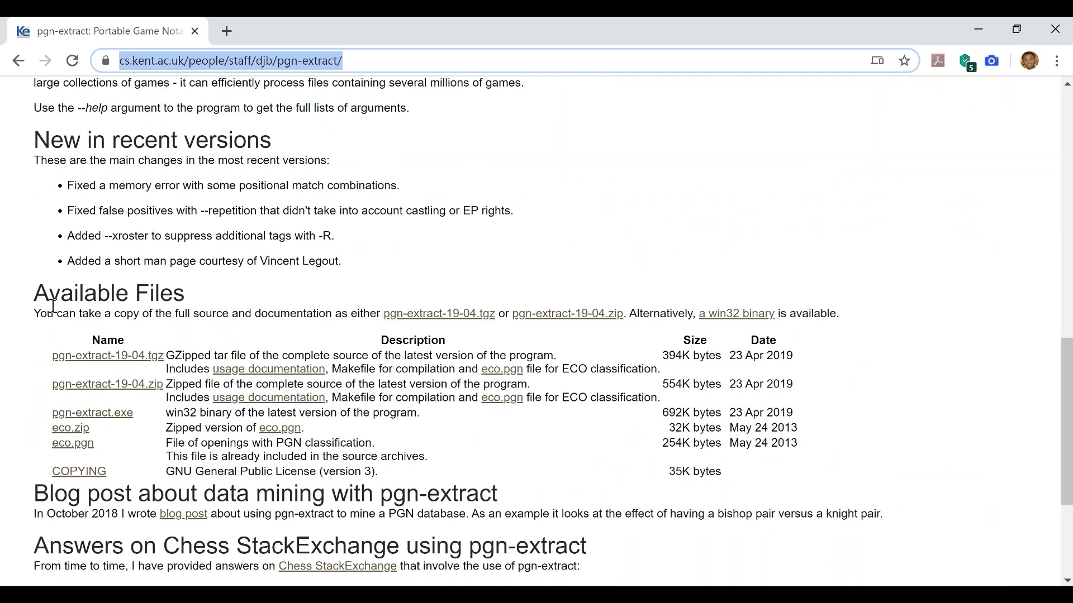
- Download pgn-extract.exe from the Available Files table, copy it from the Downloads folder, and close that folder
left_click(99, 419)
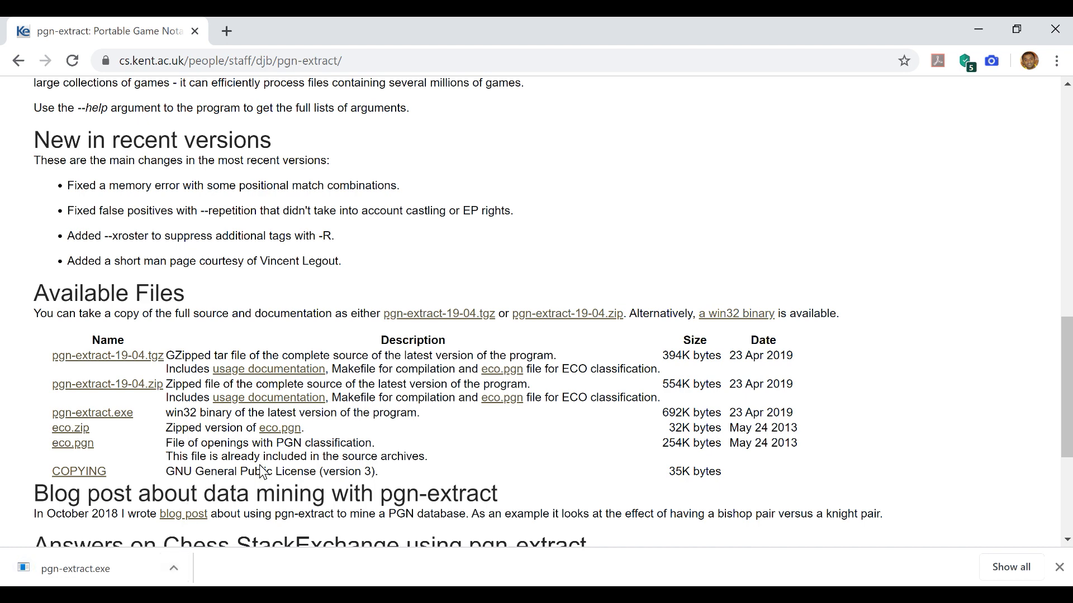
left_click(175, 564)
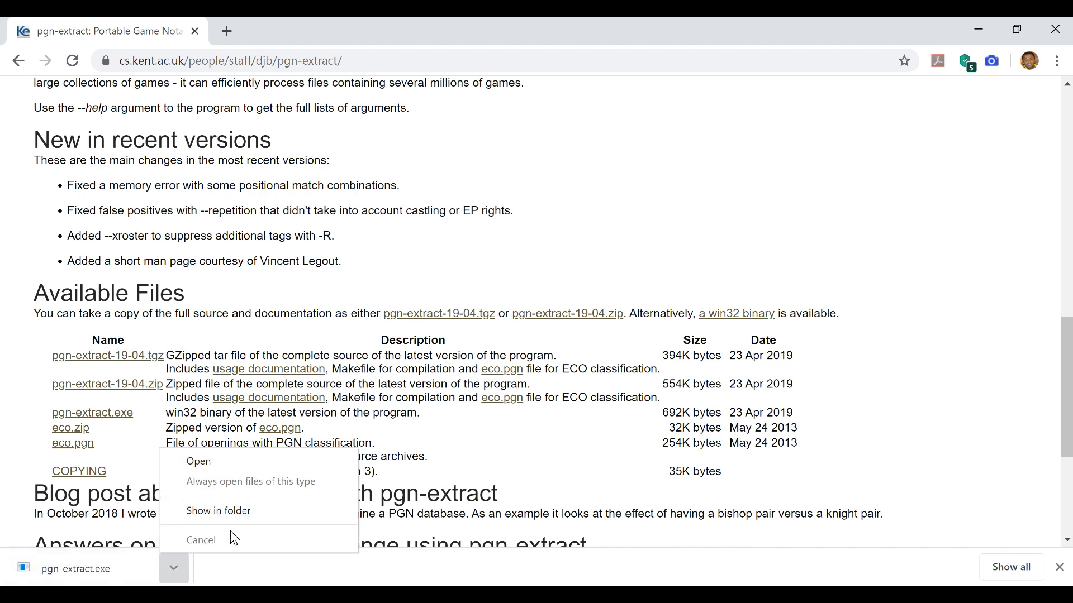
left_click(231, 512)
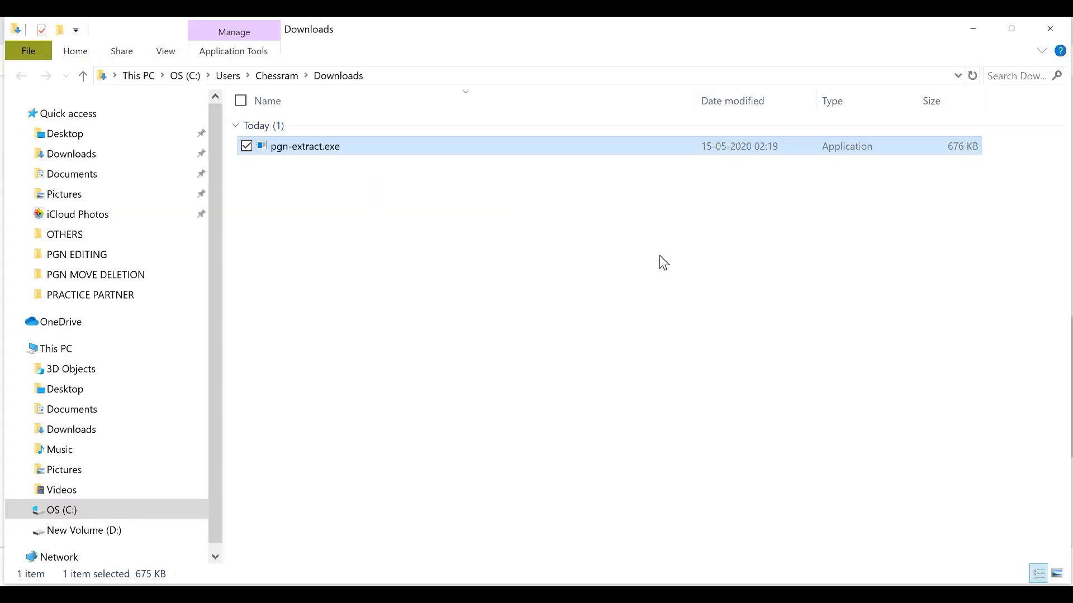
right_click(300, 146)
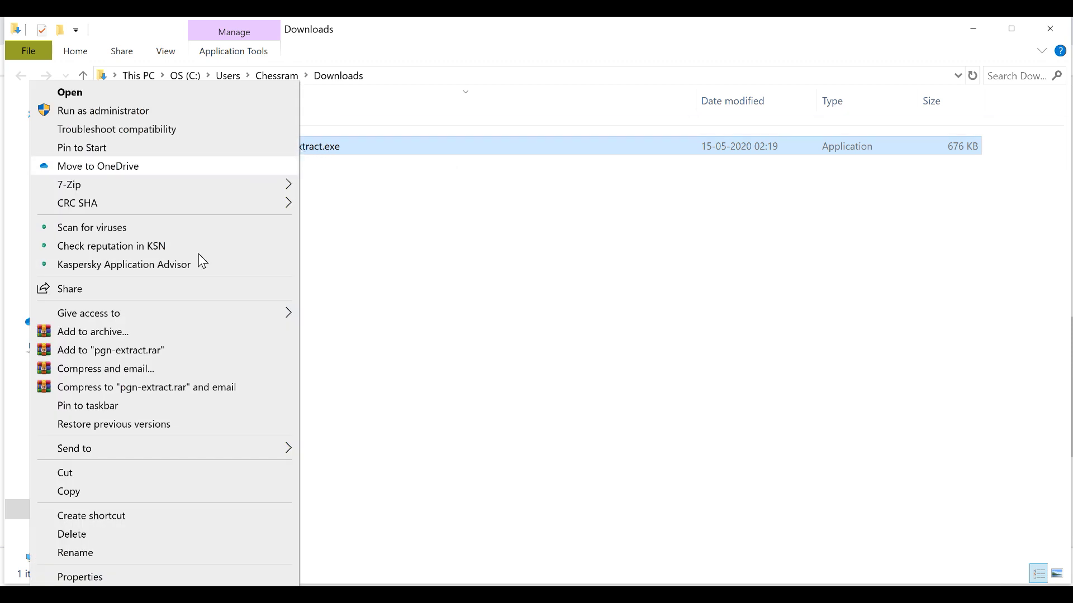
left_click(88, 490)
left_click(1052, 38)
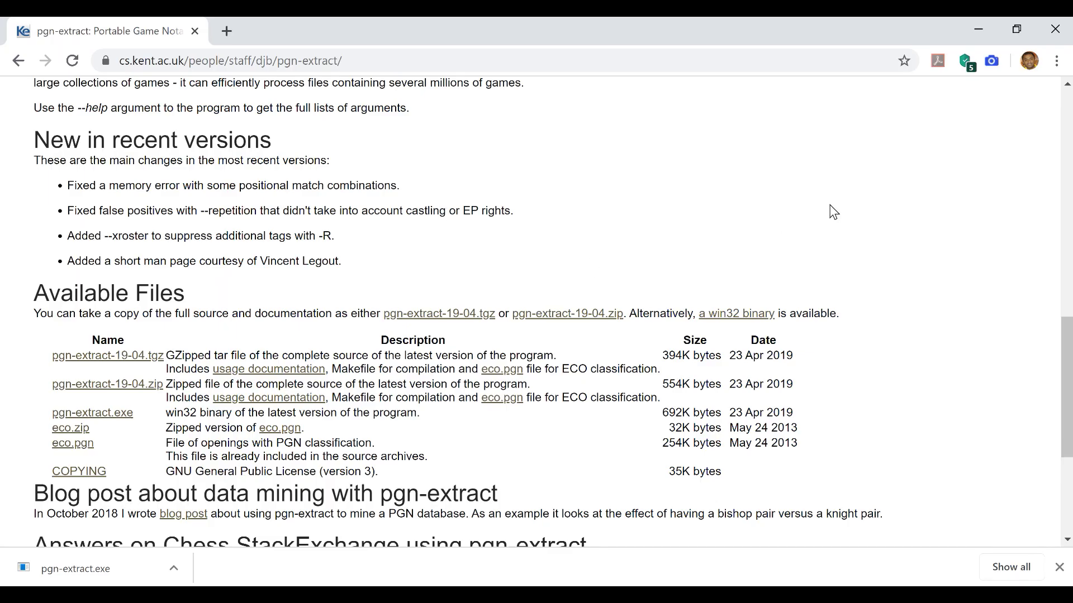
- Switch to the PGN MOVE DELETION folder on the desktop and paste pgn-extract.exe into it
left_click(985, 29)
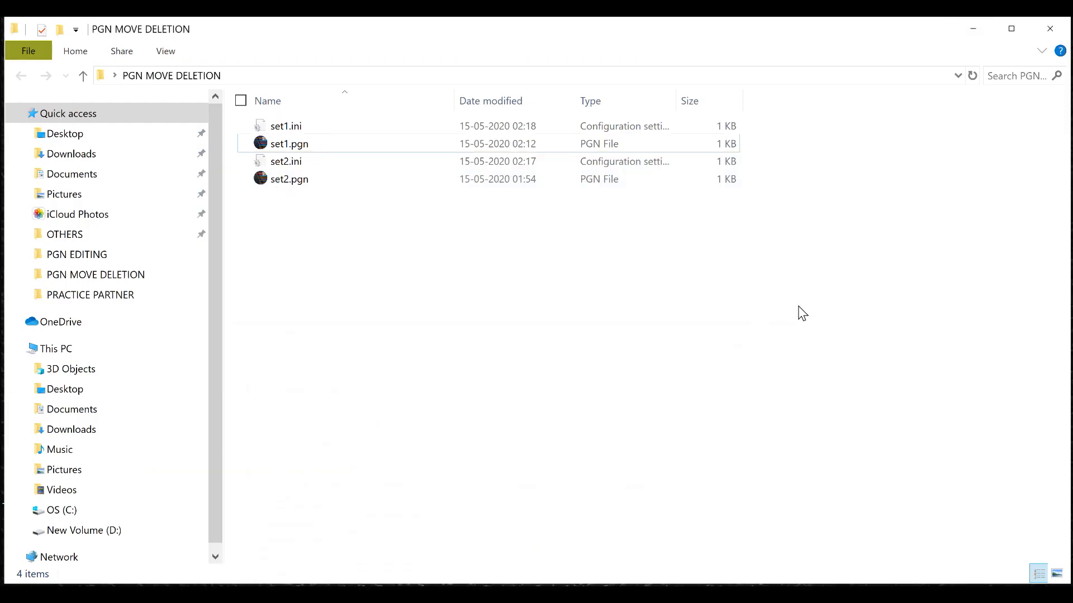
left_click(975, 29)
double_click(723, 56)
right_click(297, 268)
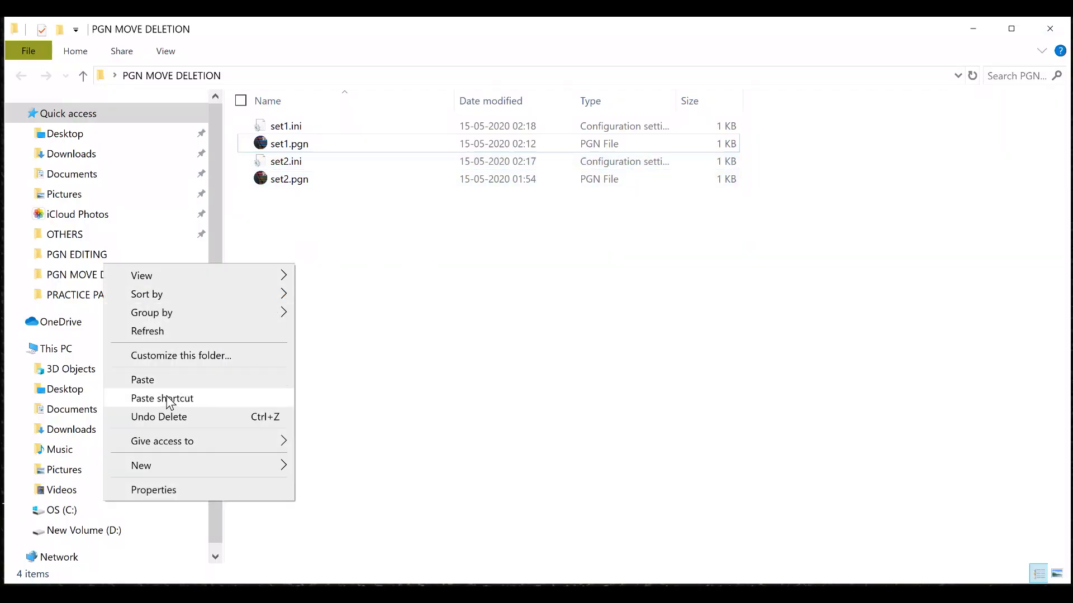
left_click(140, 379)
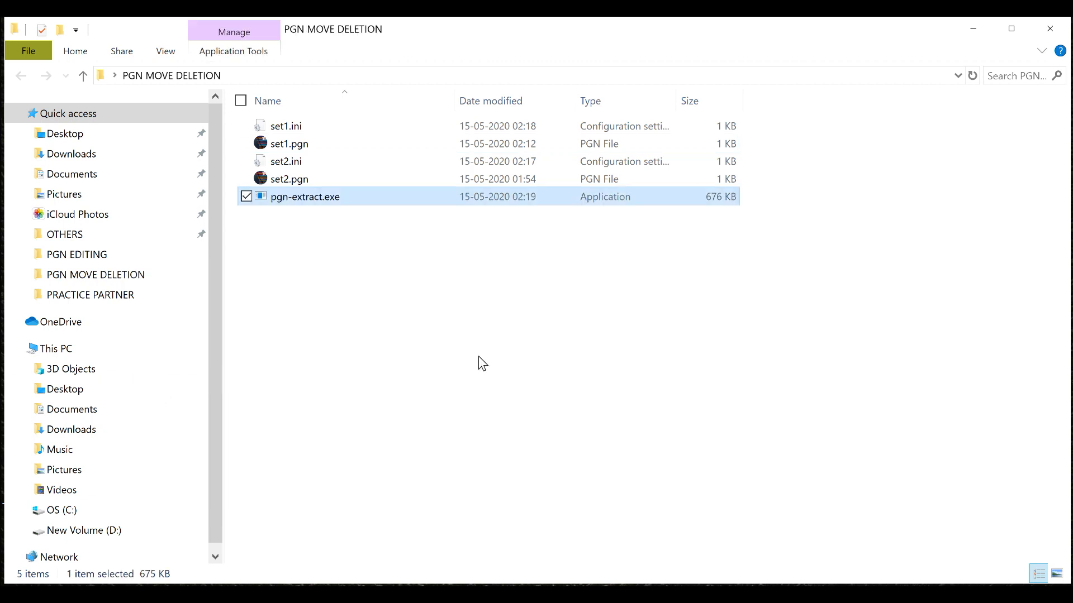
left_click(569, 377)
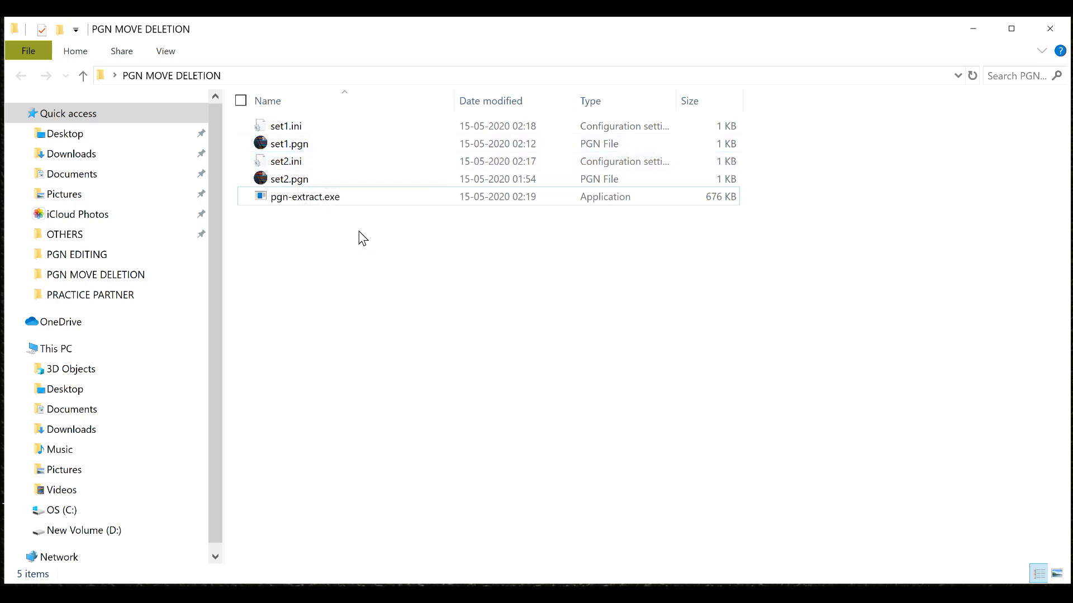
- Copy the full path of the PGN MOVE DELETION folder
left_click(276, 76)
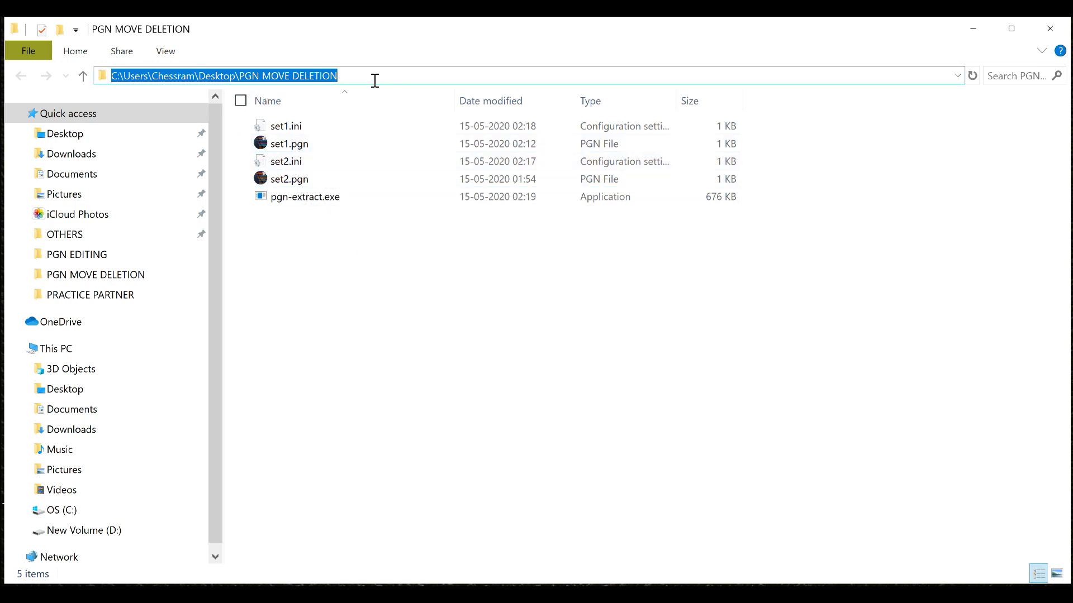
right_click(371, 80)
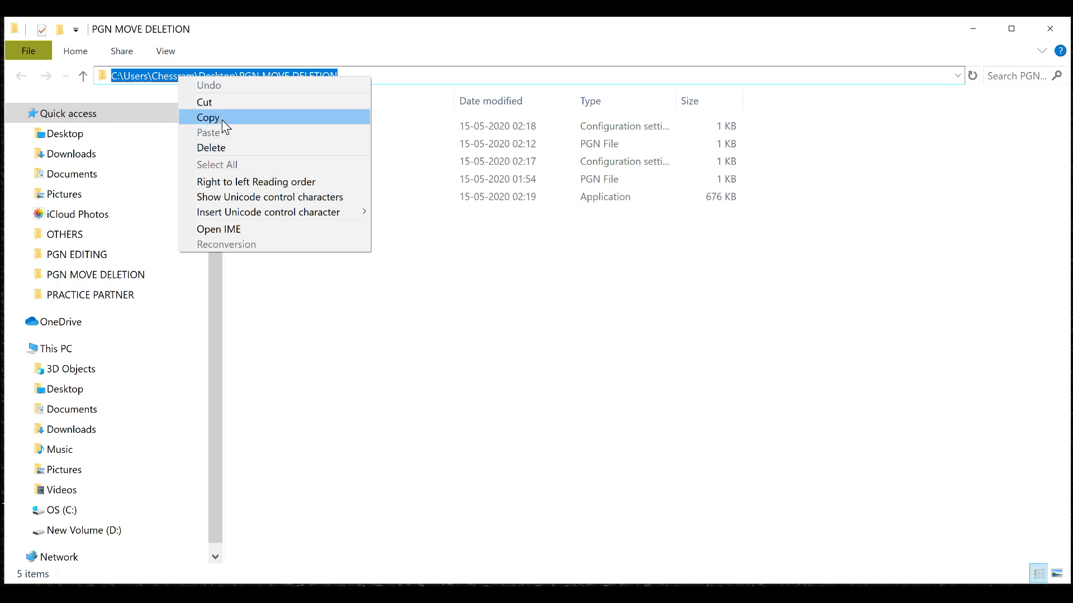
left_click(244, 119)
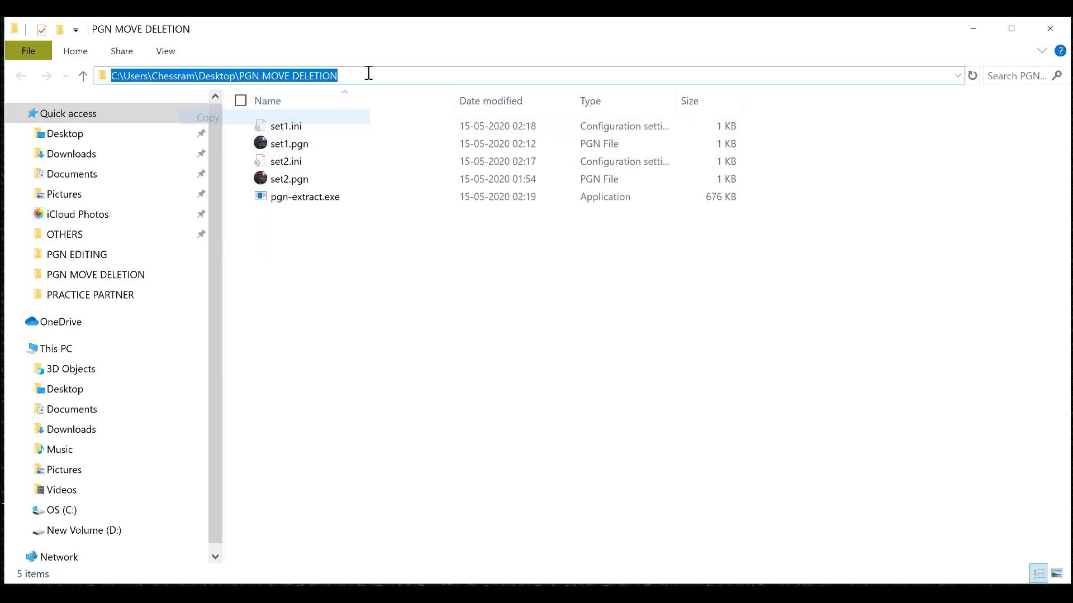
- Open Command Prompt and change the directory to the copied PGN MOVE DELETION path with cd
key("super")
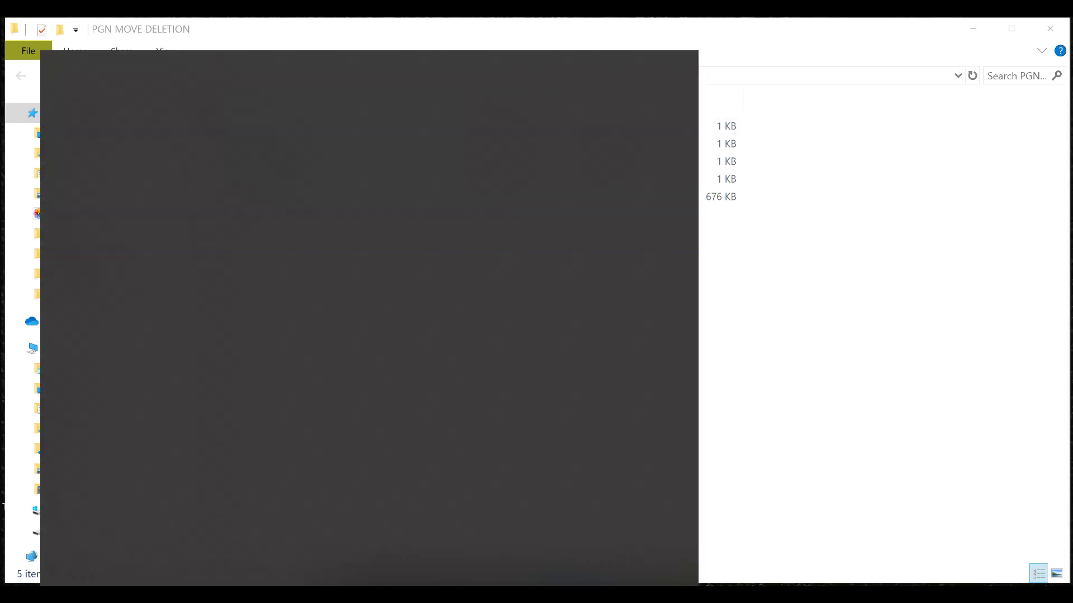
type("cmd")
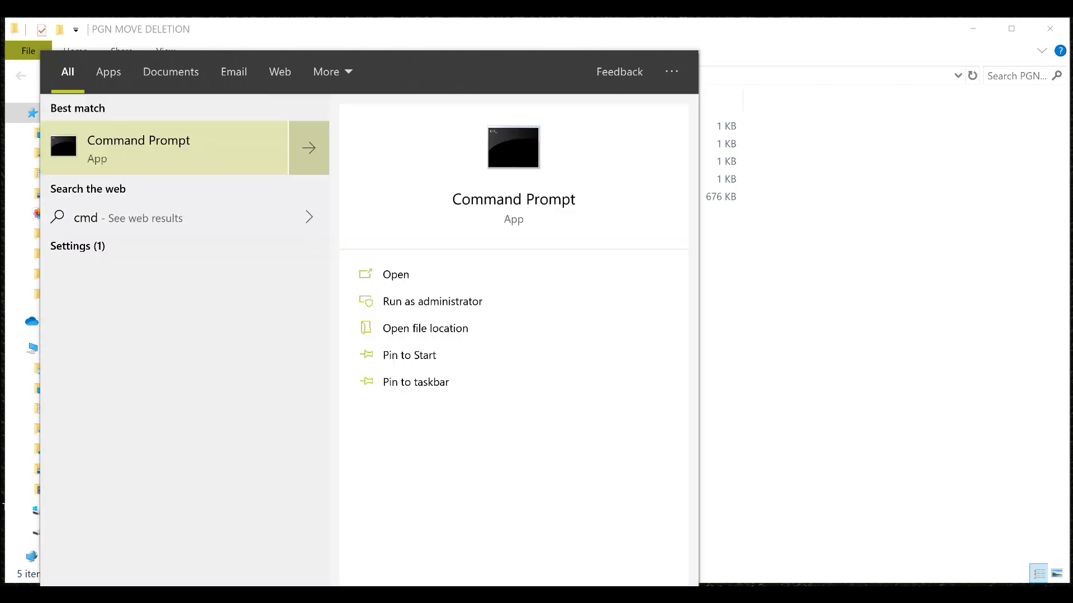
key("Return")
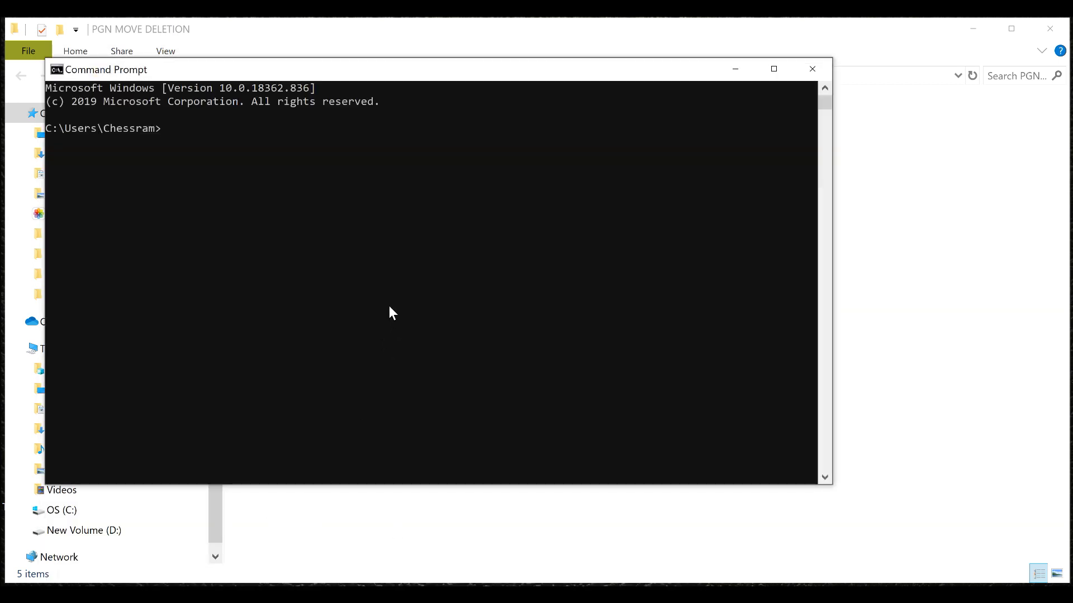
type("cd")
key("ctrl+v")
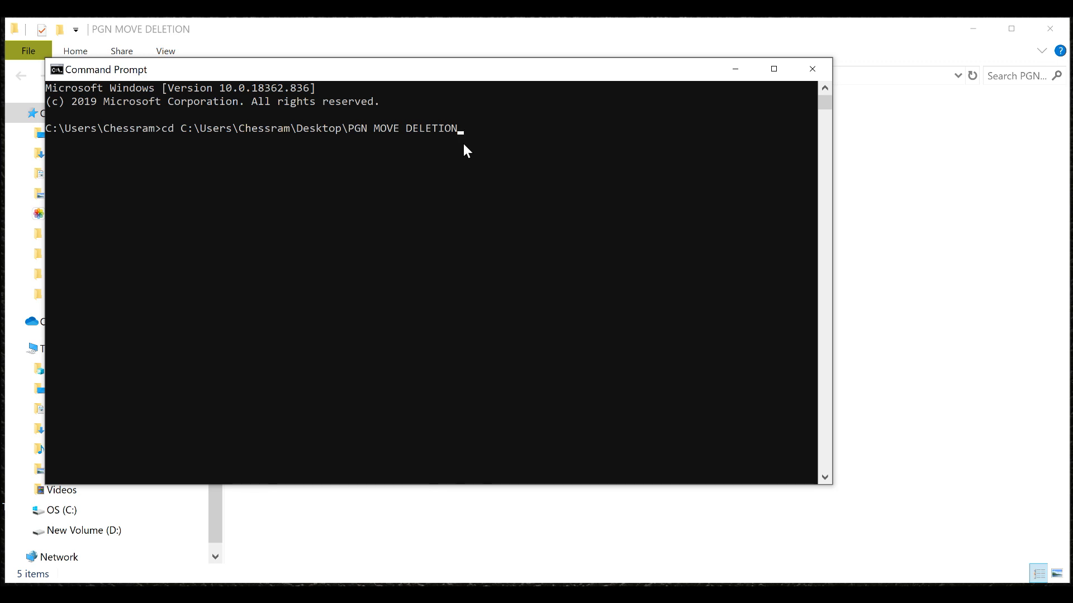
left_click_drag(496, 70, 704, 133)
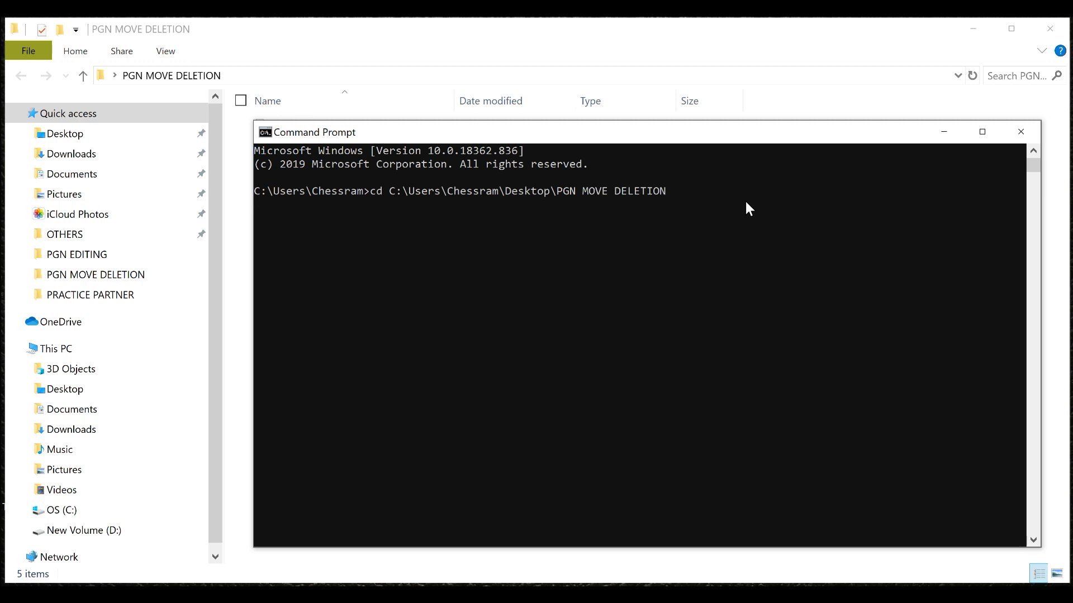
key("Return")
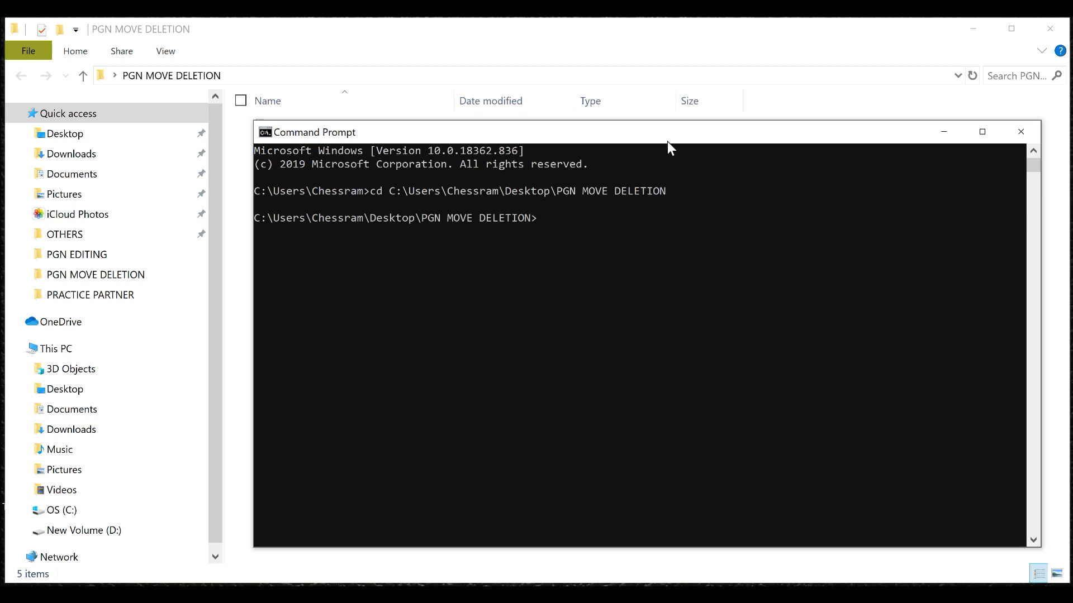
mouse_move(668, 136)
left_mouse_down()
mouse_move(682, 152)
mouse_move(672, 138)
left_mouse_up()
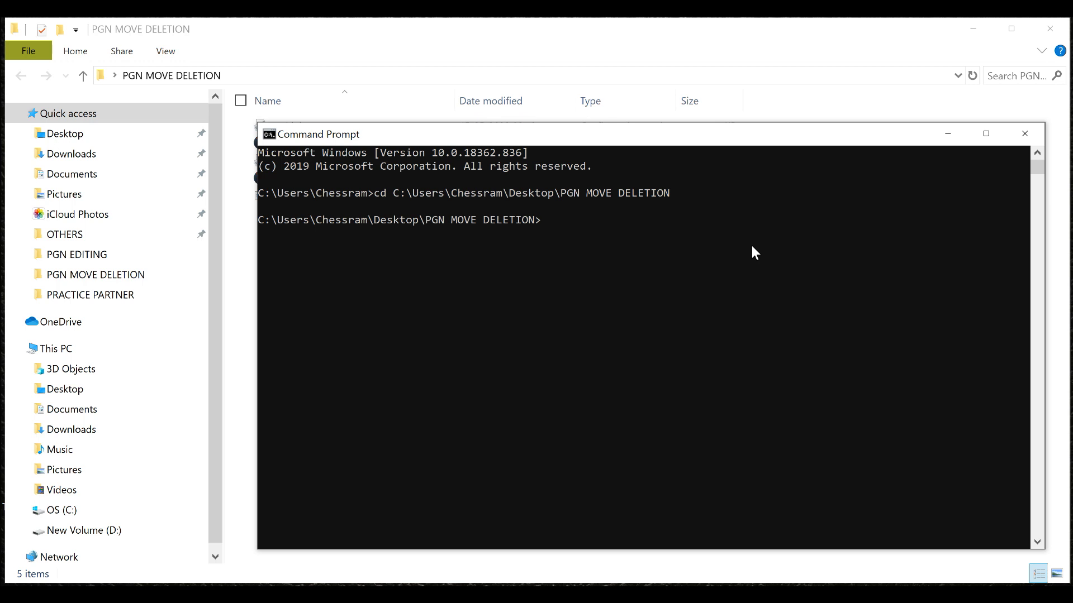
- Run "pgn-extract --plylimit 0 *.pgn --output 1.pgn" in the PGN MOVE DELETION directory, and close Command Prompt
type("pgn-extract --plylimit 0")
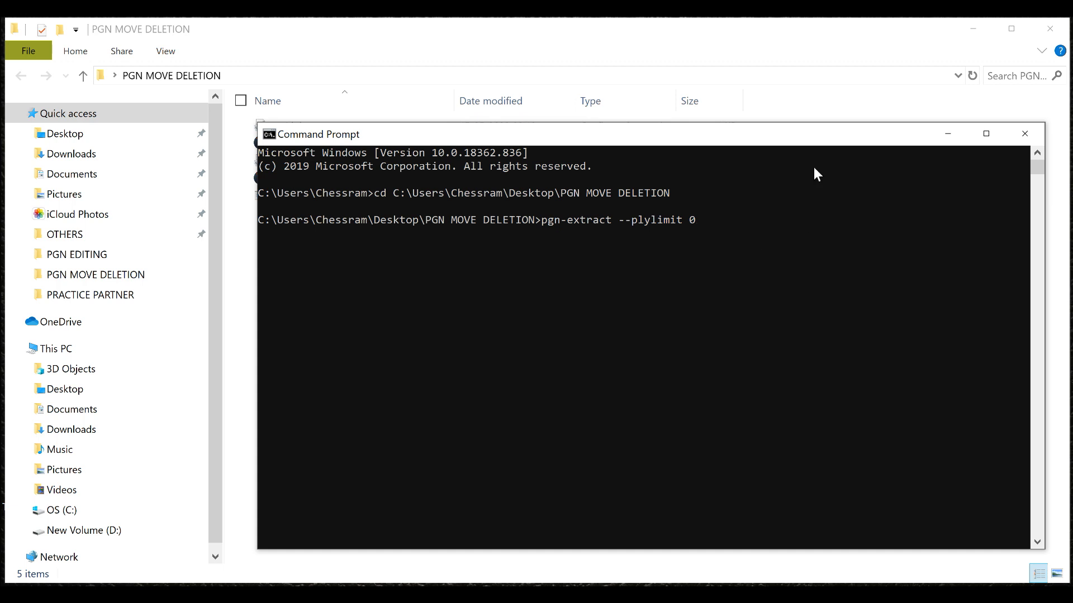
left_click_drag(775, 139, 832, 252)
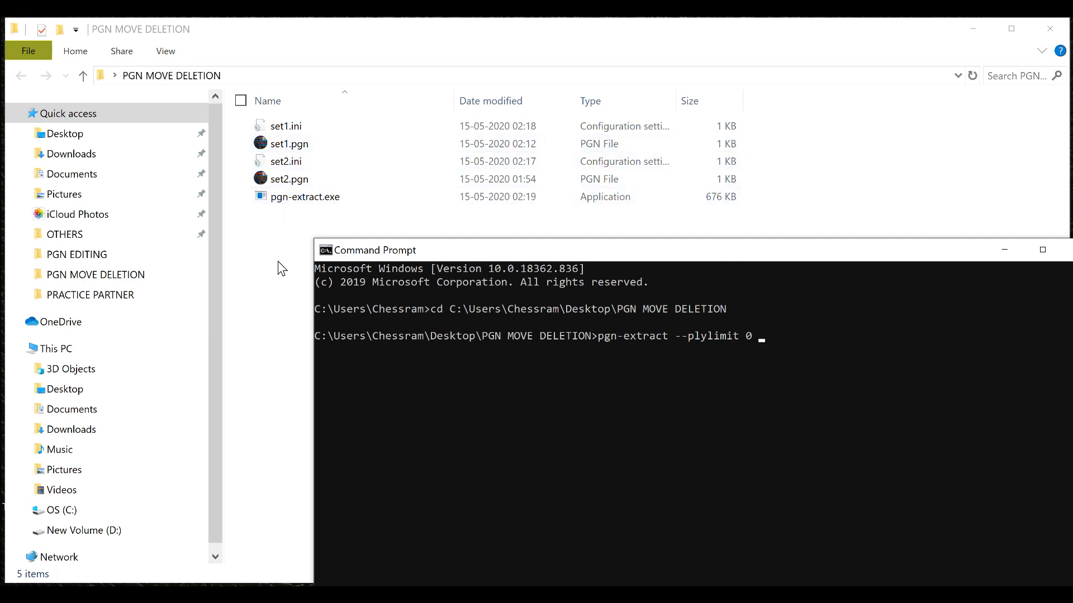
left_click_drag(807, 252, 727, 187)
type(".pgn")
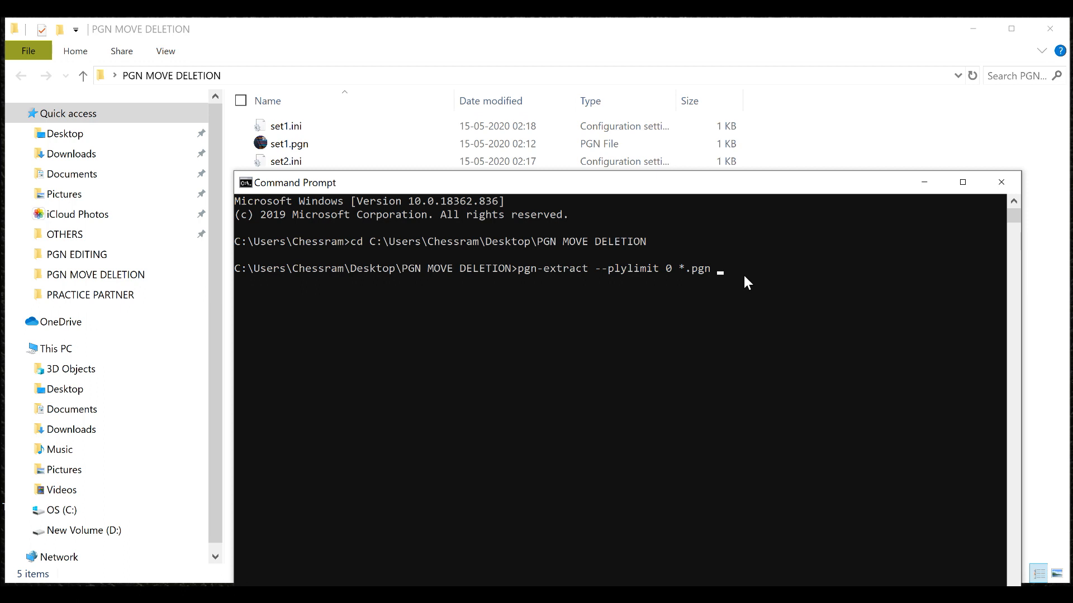
type("-")
type("1.pgn")
key("Return")
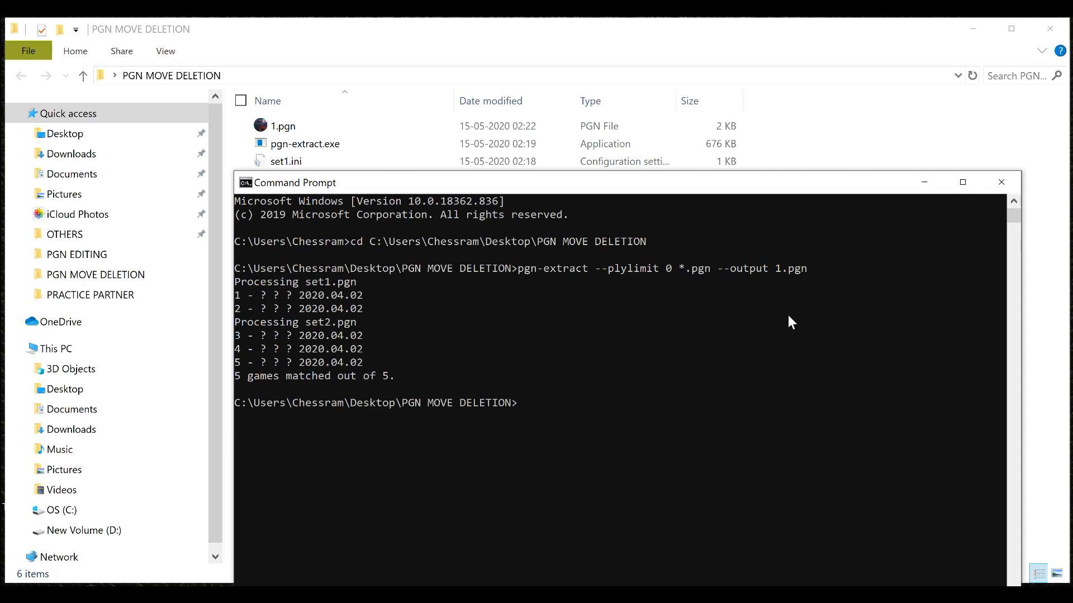
left_click(1005, 190)
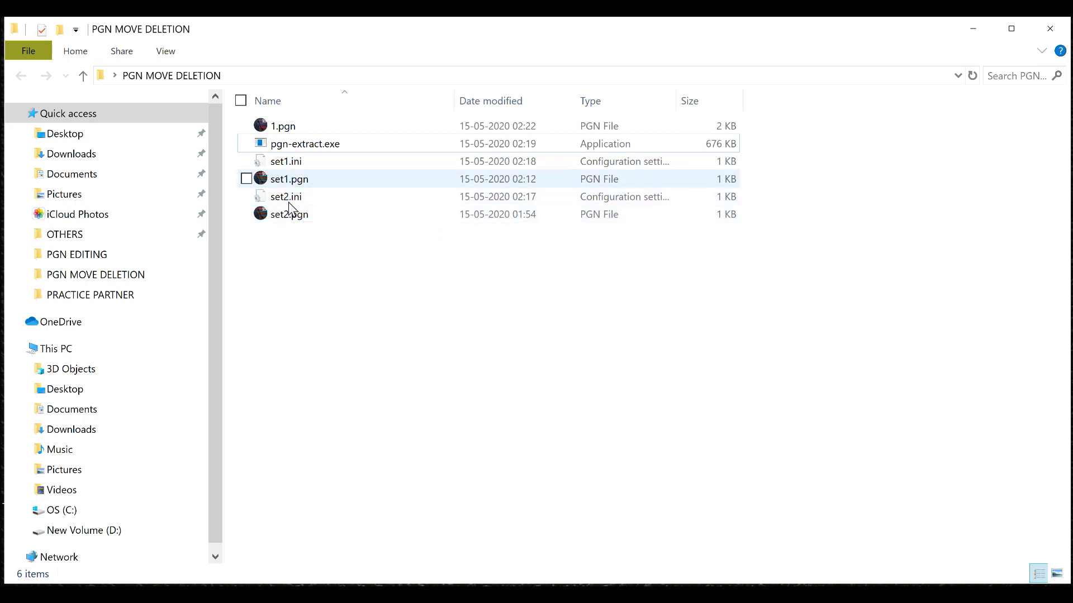
- Open 1.pgn from the PGN MOVE DELETION folder and preview games 2 to 5 in the game list
double_click(354, 129)
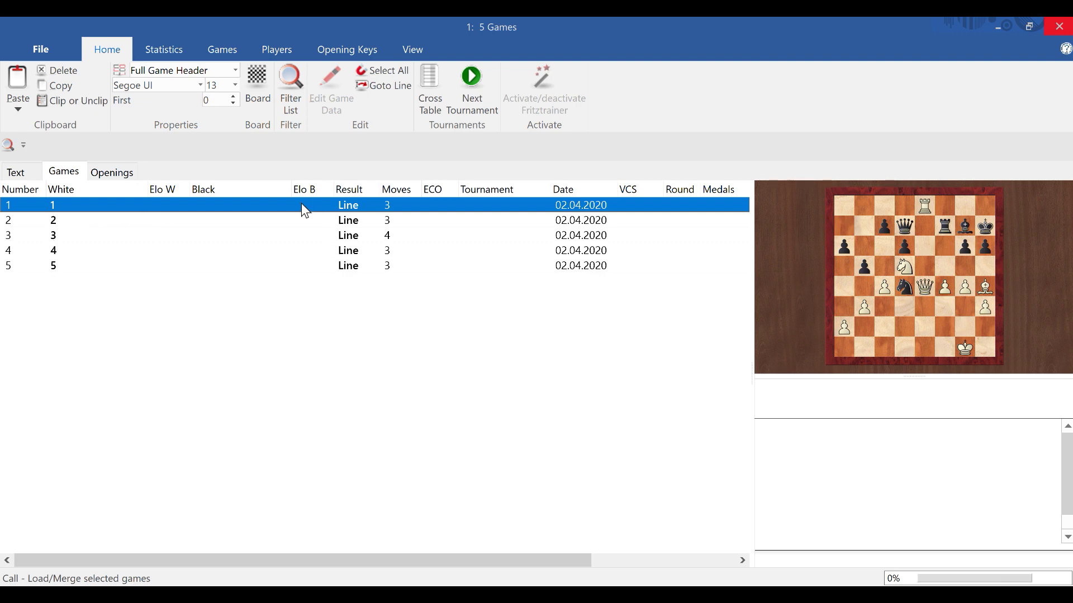
left_click(312, 220)
left_click(320, 238)
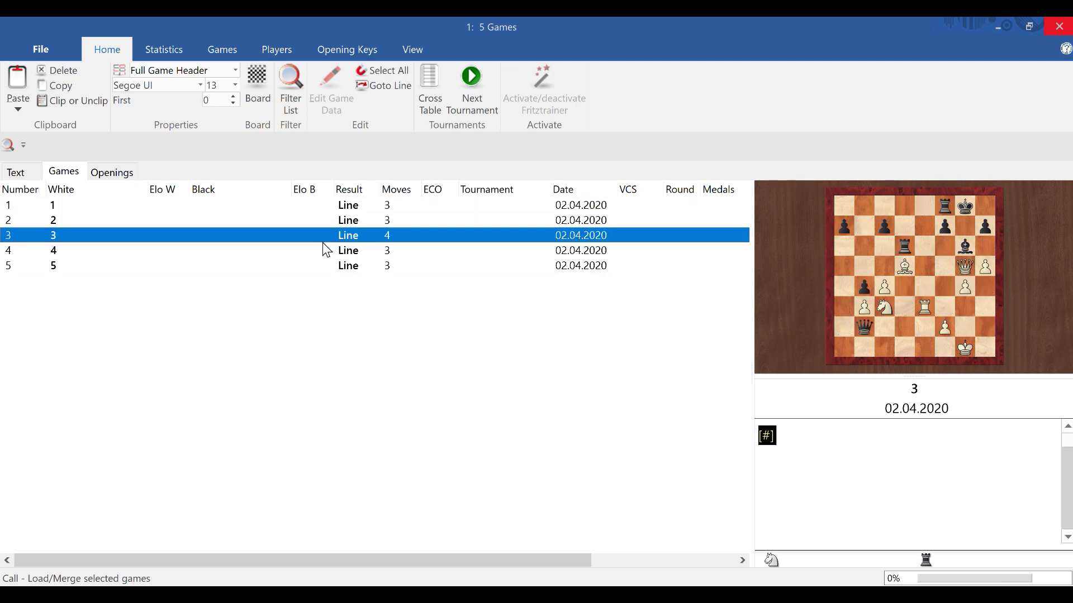
left_click(324, 250)
left_click(344, 267)
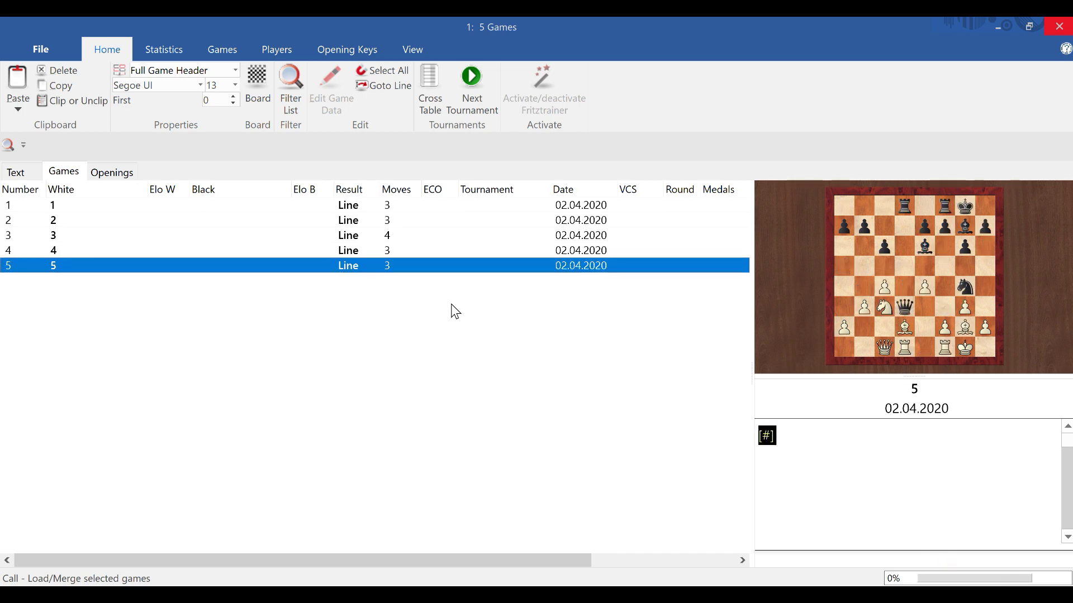